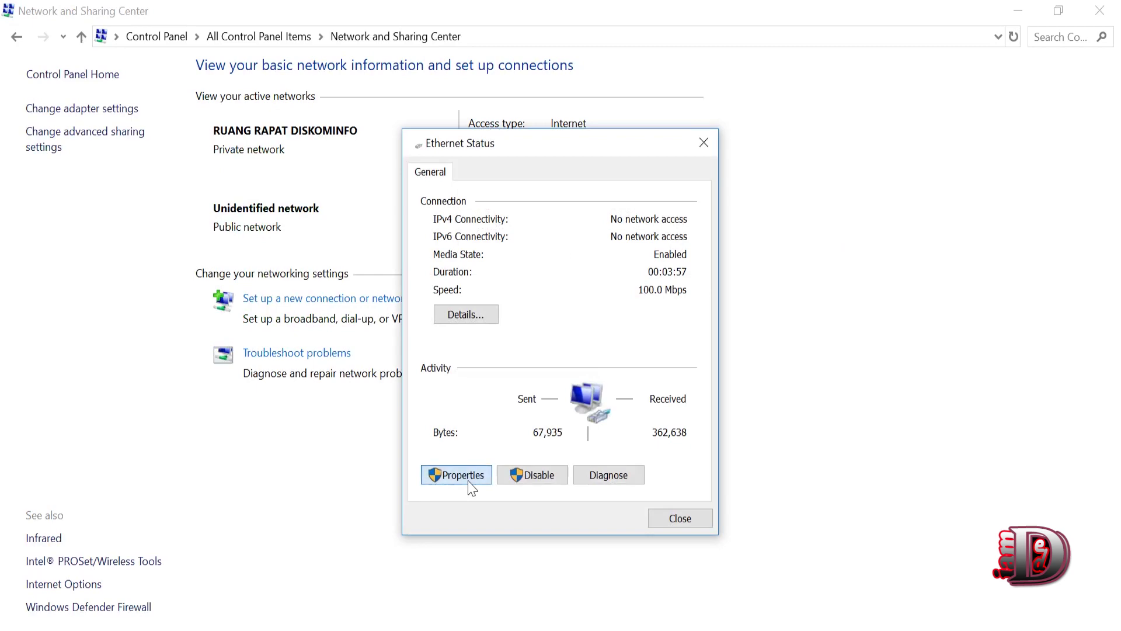
- Change the Ethernet adapter's IPv4 address to 192.168.1.2 and close the properties and status windows
double_click(546, 406)
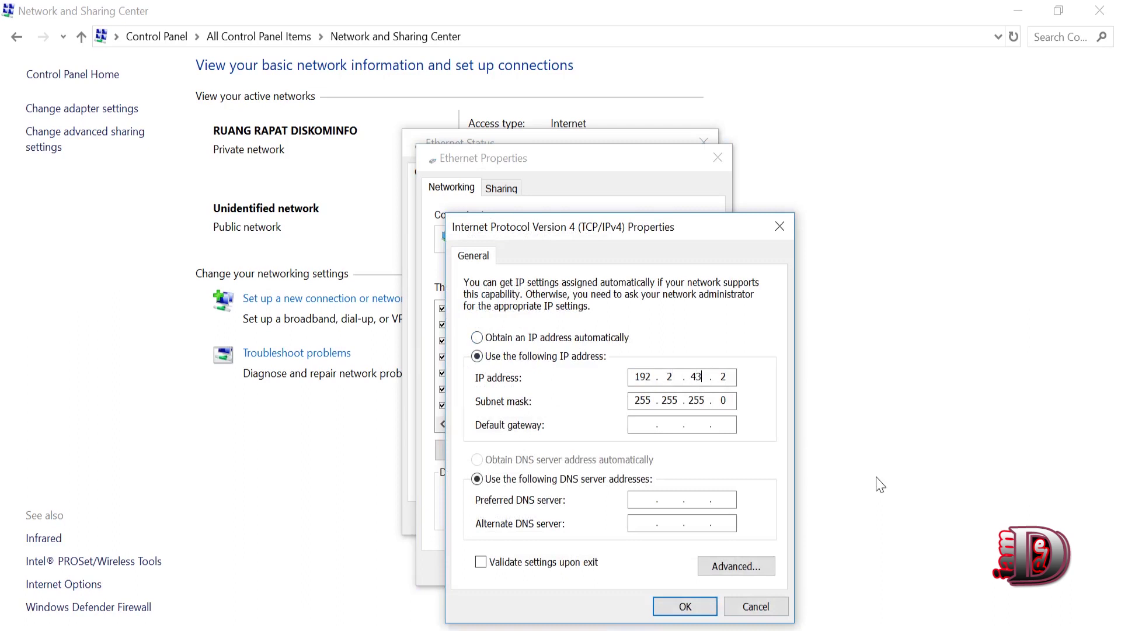
key(BackSpace)
key(BackSpace)
key(BackSpace)
key(BackSpace)
key(BackSpace)
text(2.168.1.2)
double_click(723, 376)
click(695, 607)
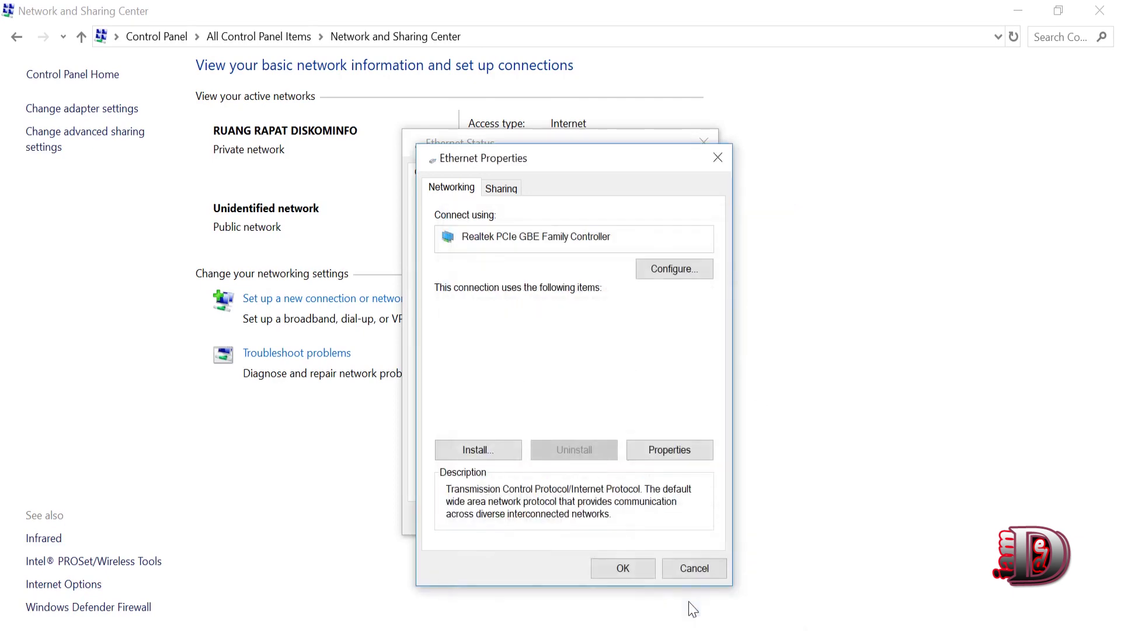
click(636, 566)
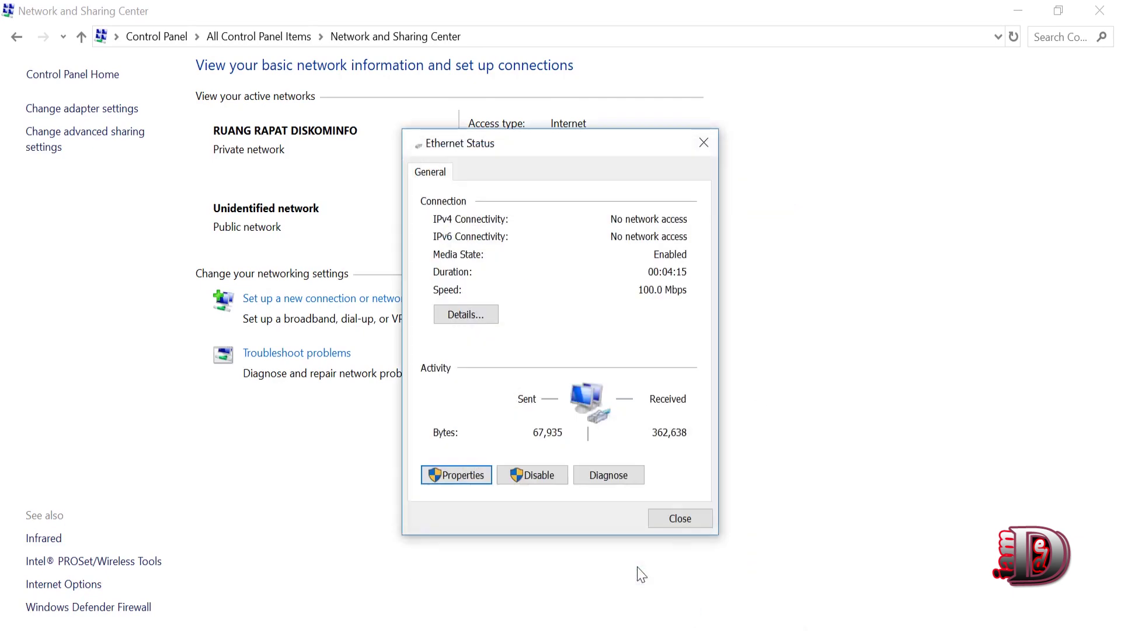
click(680, 518)
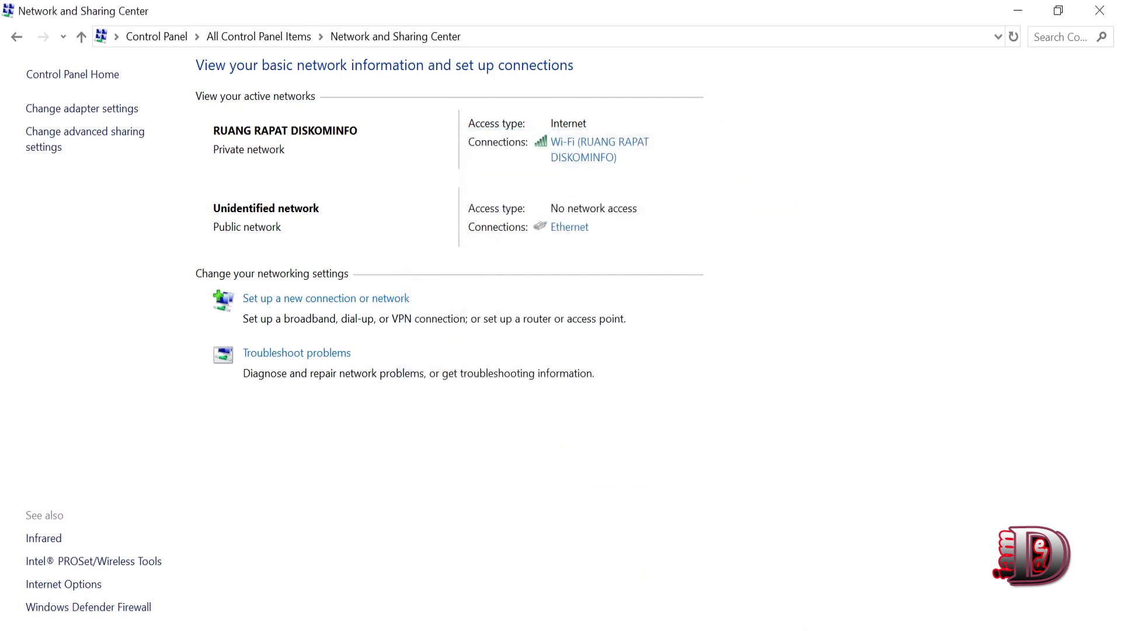
- Launch Internet Explorer from the Start menu search
key(super)
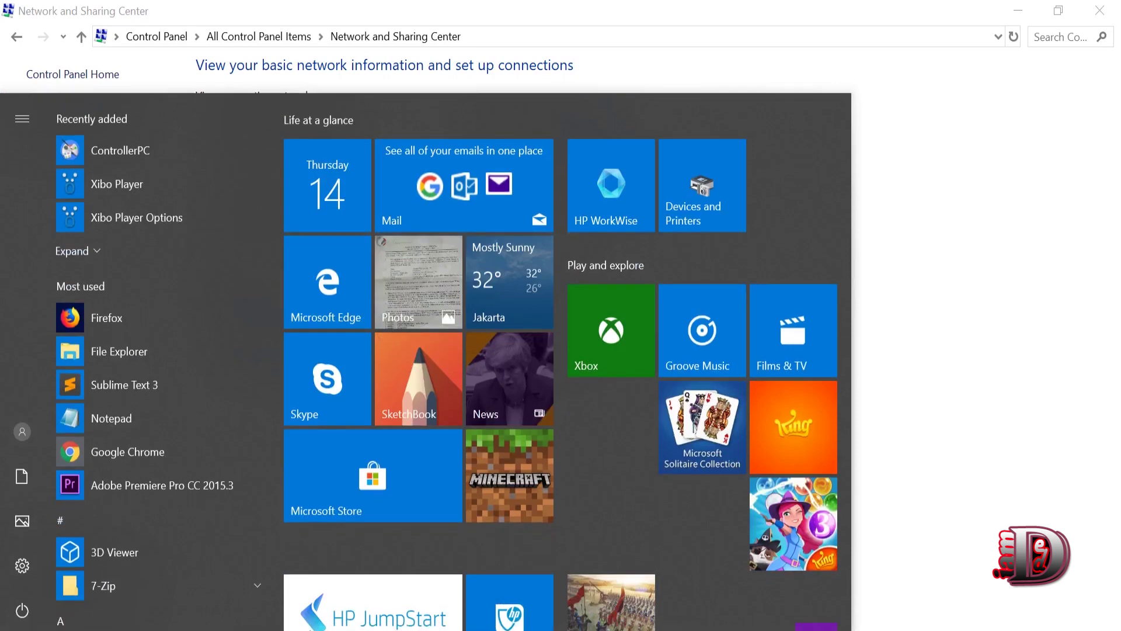
text(ie)
click(166, 199)
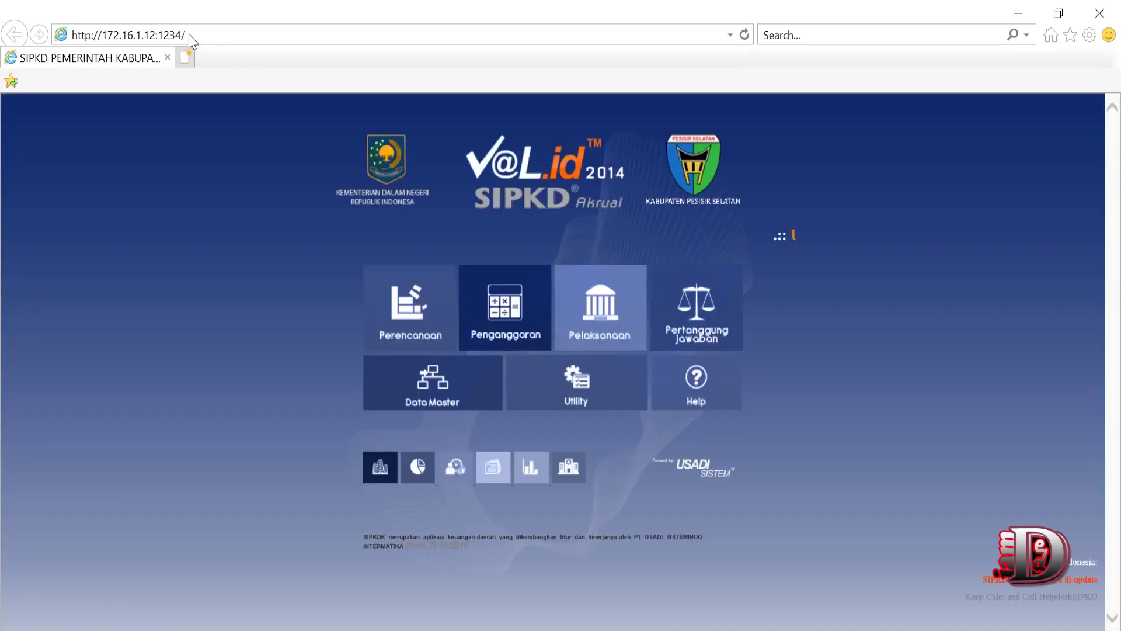
- Navigate the browser to the radio's address 192.168.1.20
click(187, 36)
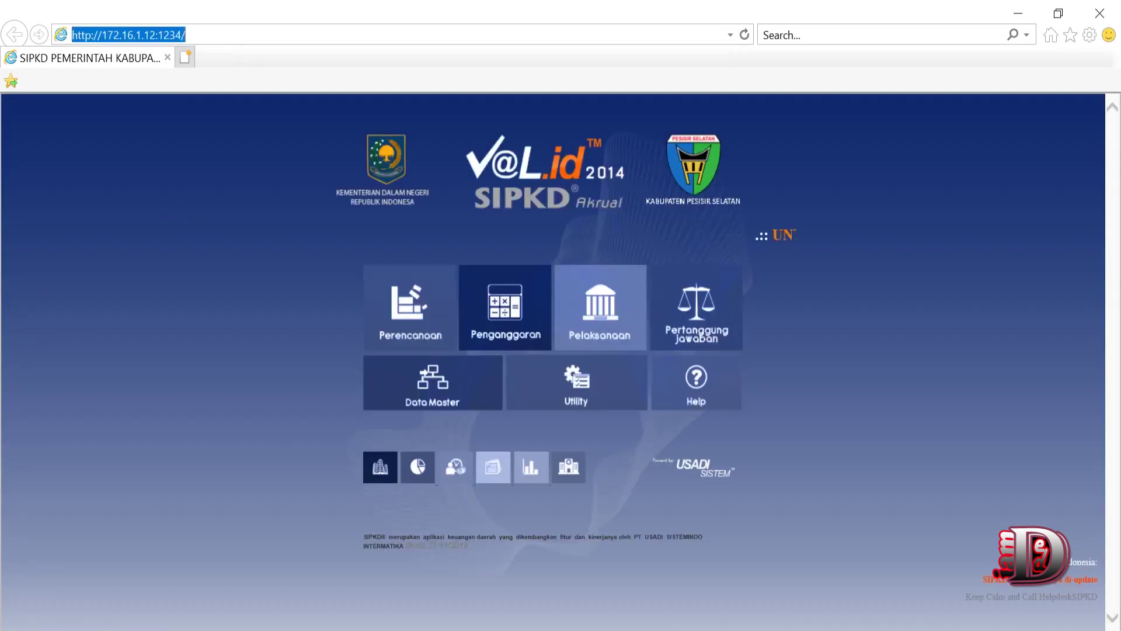
key(BackSpace)
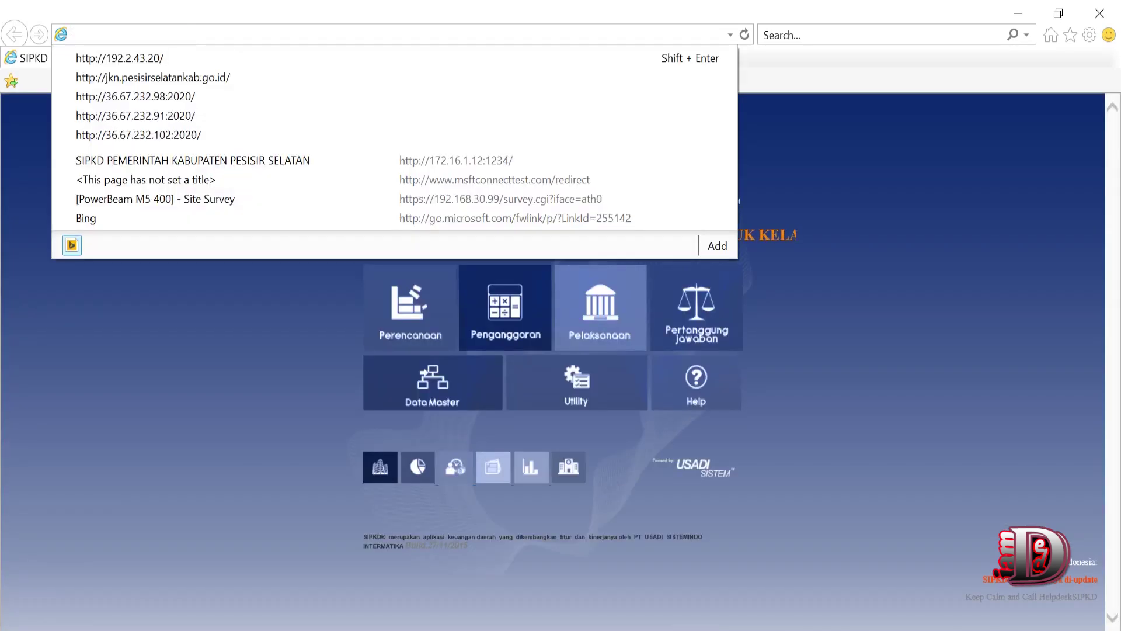
text(192.16)
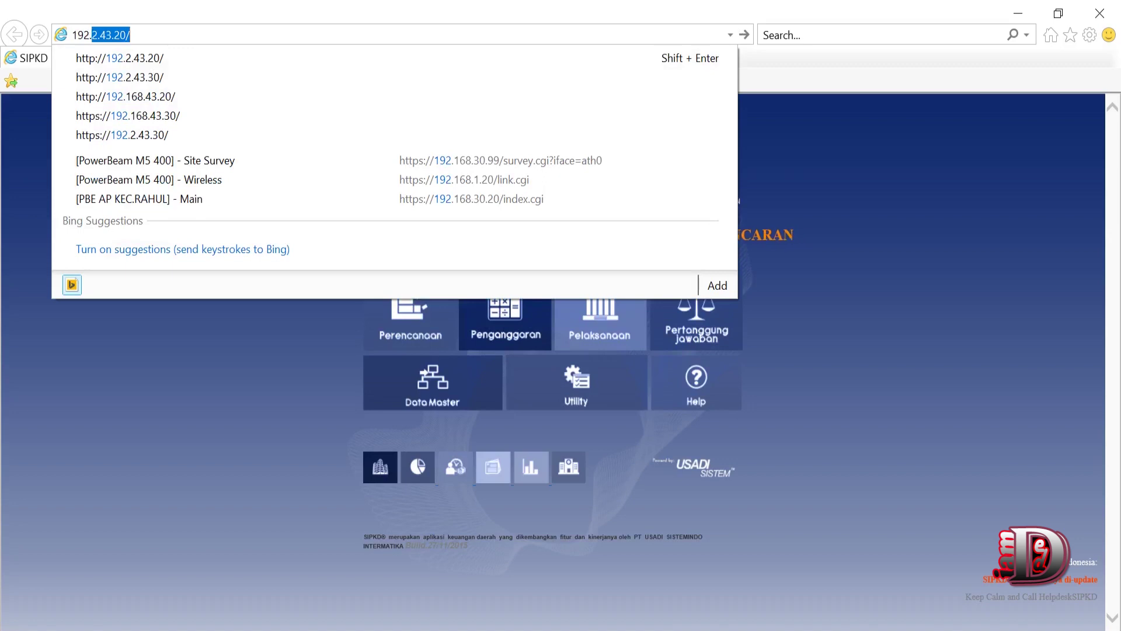
text(8.1.20/)
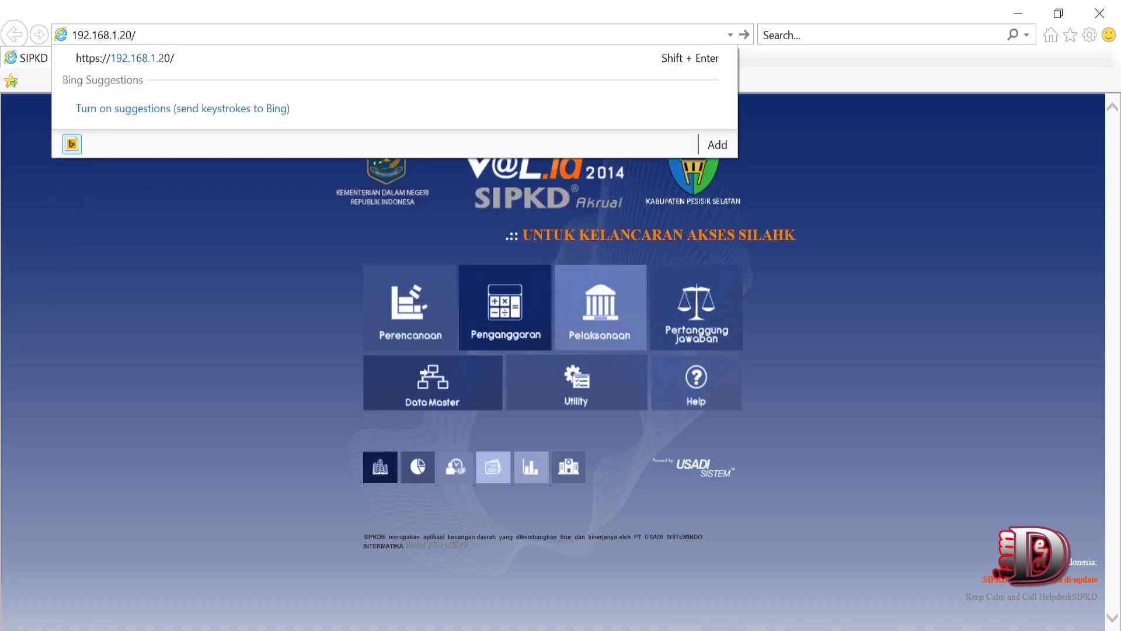
key(Return)
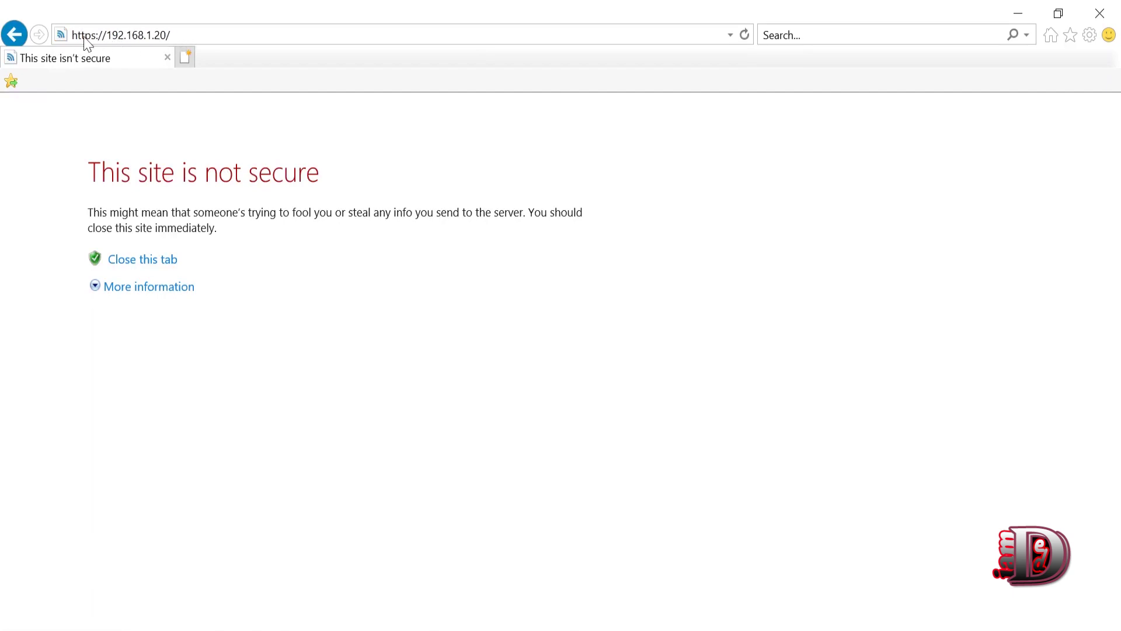
- Expand the certificate warning details and proceed to the 192.168.1.20 page anyway
click(89, 36)
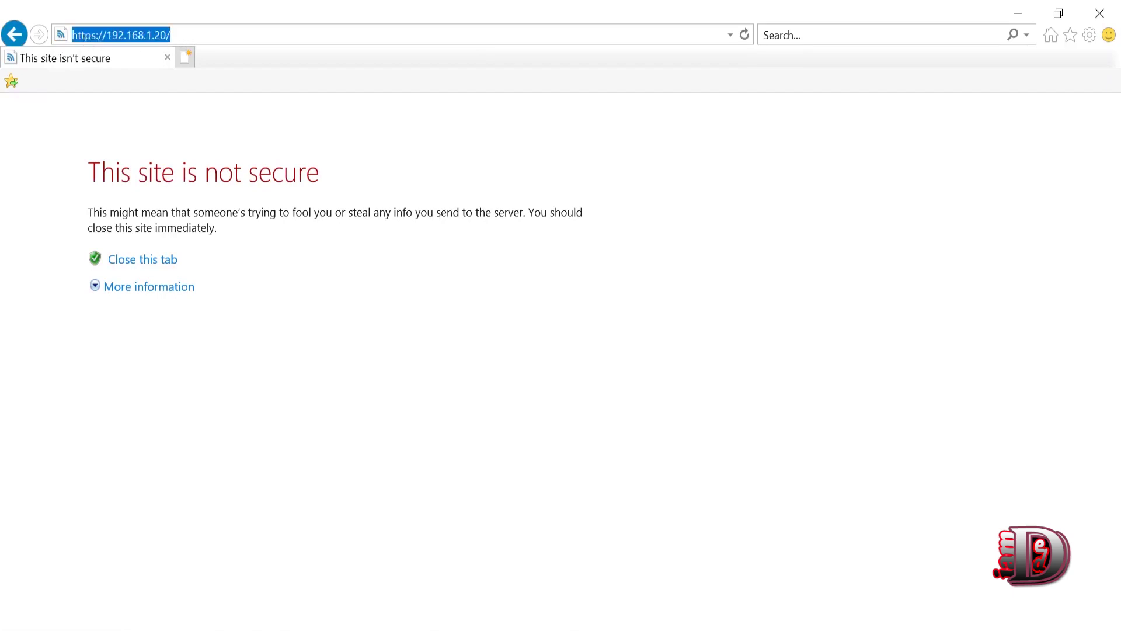
click(170, 35)
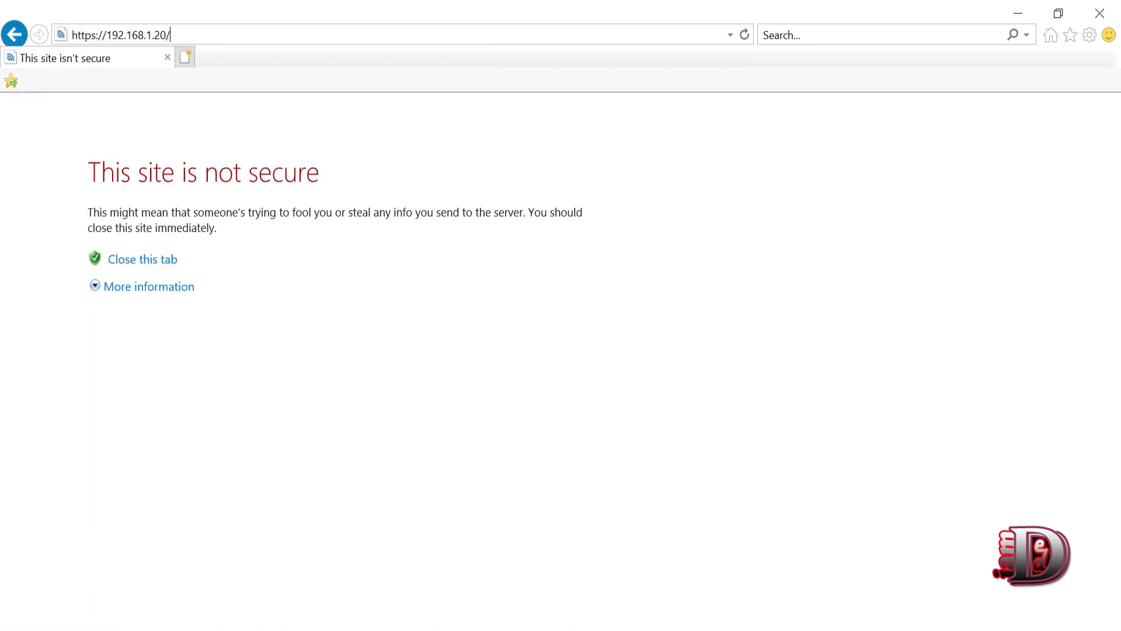
drag(170, 35, 71, 35)
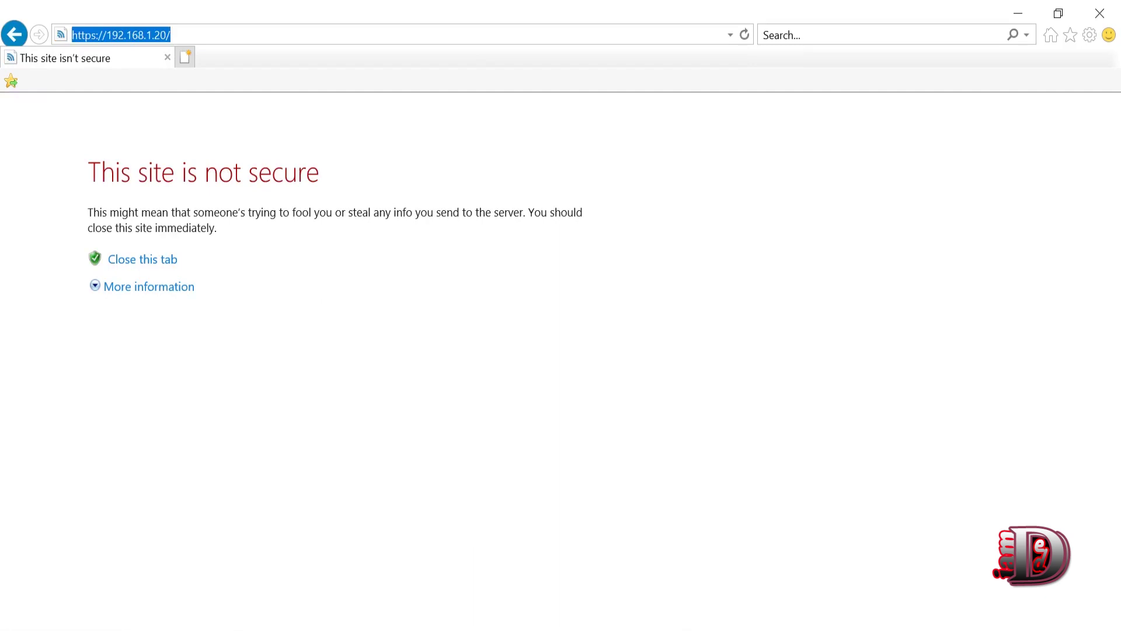
click(144, 295)
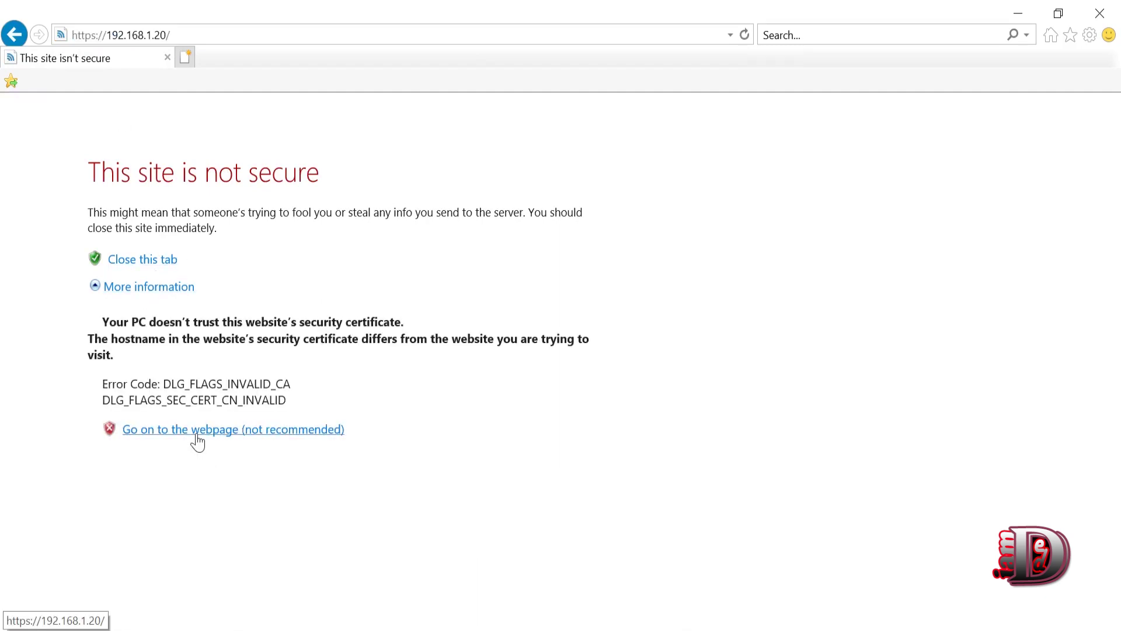
click(196, 435)
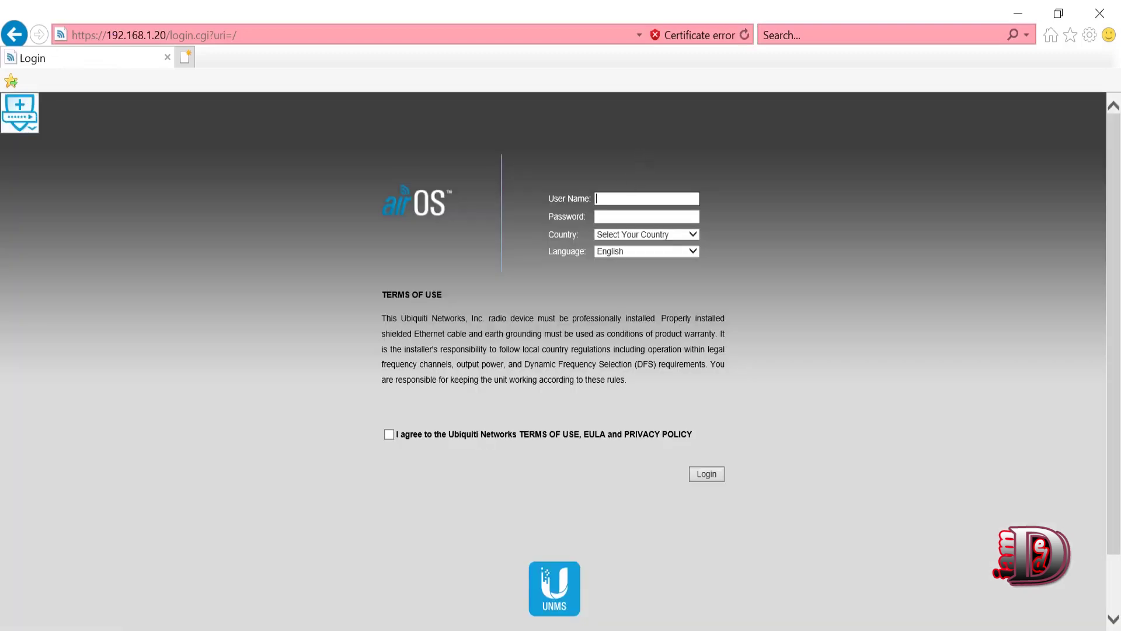
- Enter the default username and password, choose United States as the country, and log in
key(Tab)
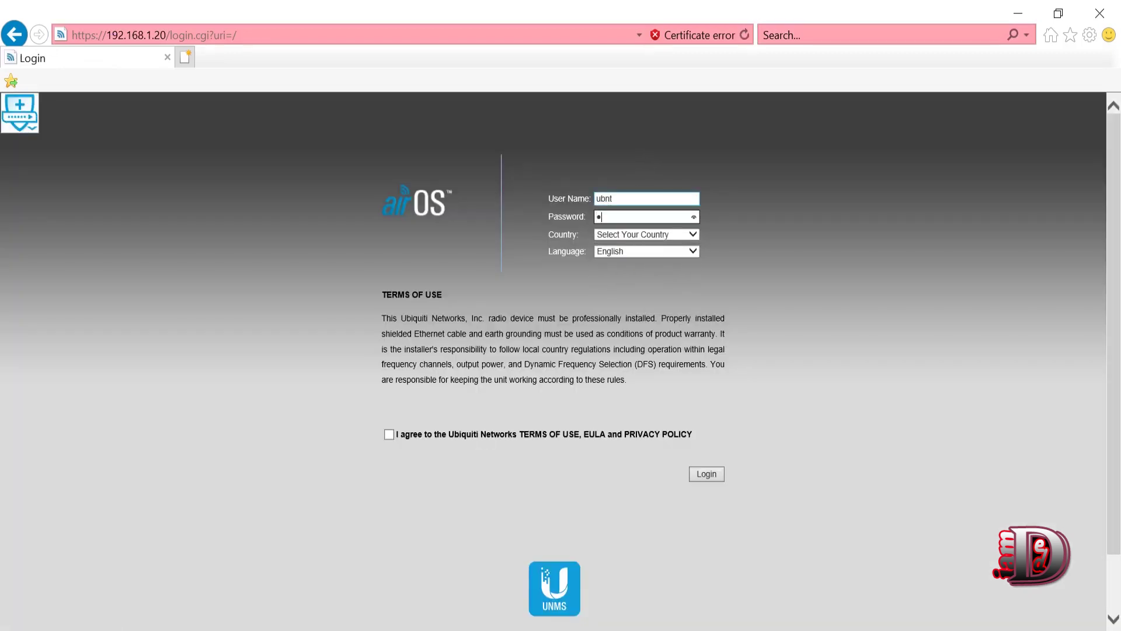
click(649, 236)
key(c)
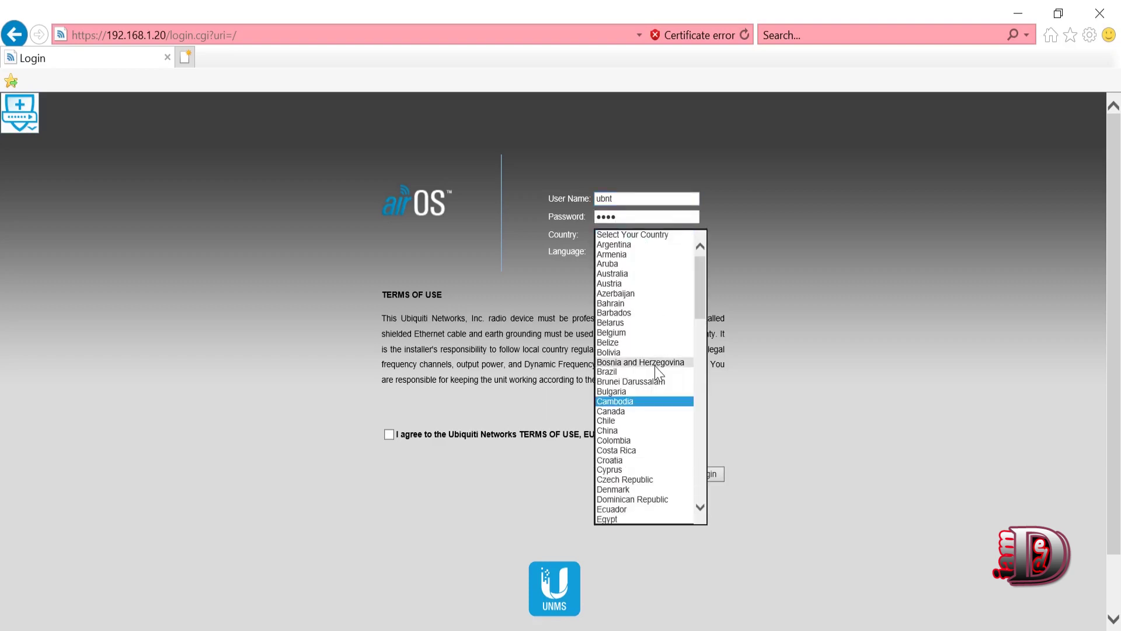
key(e)
key(u)
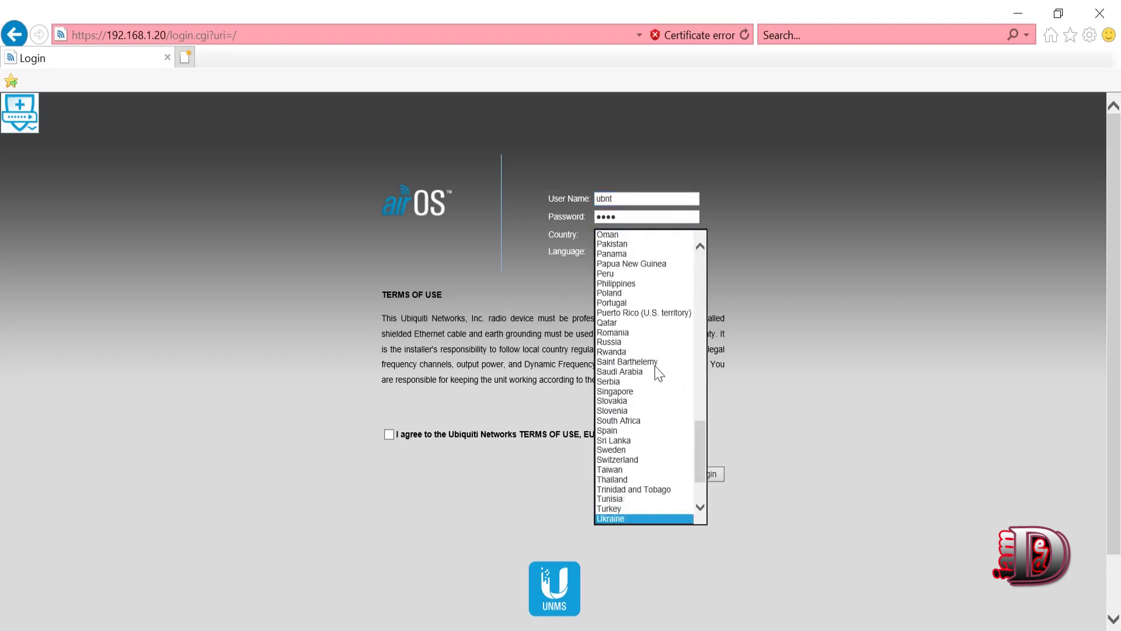
key(Down)
key(Down)
key(Down)
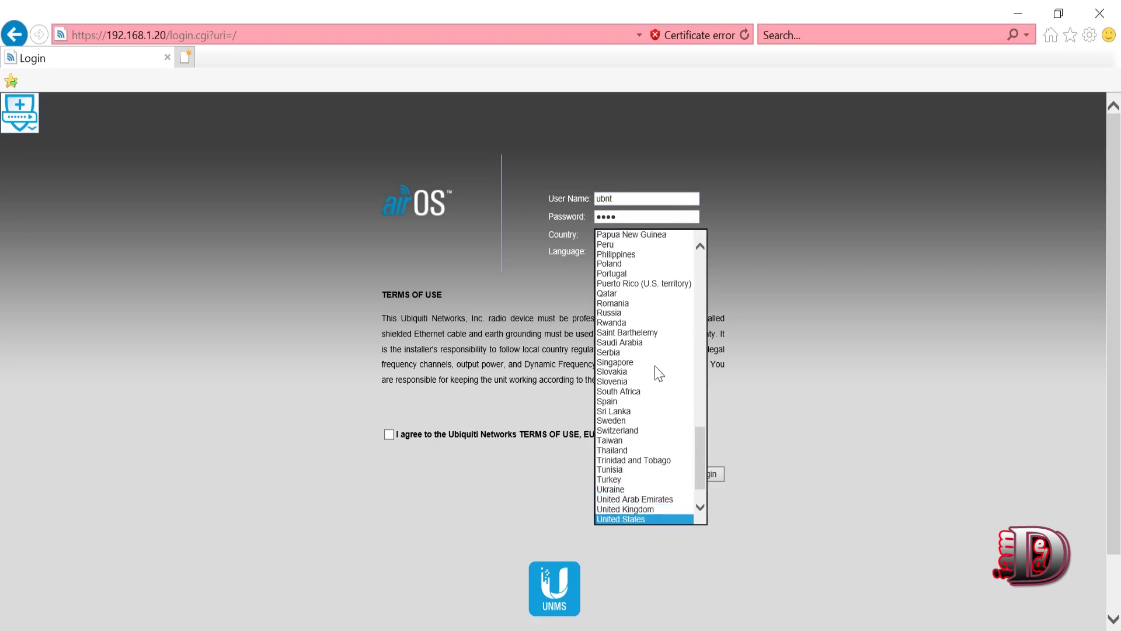
click(612, 520)
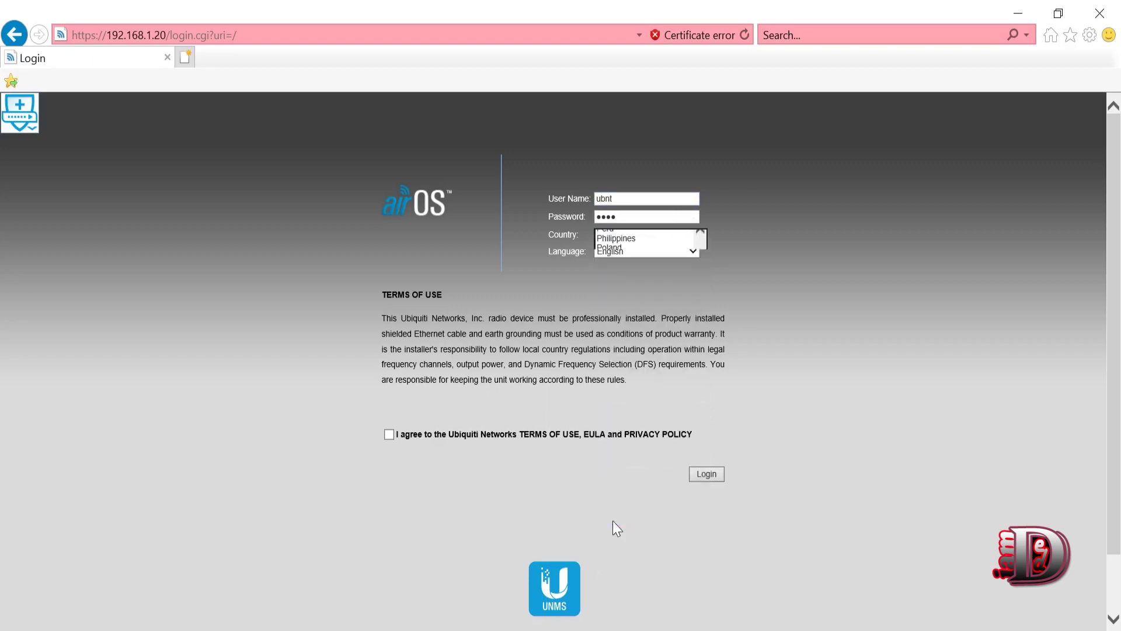
click(394, 434)
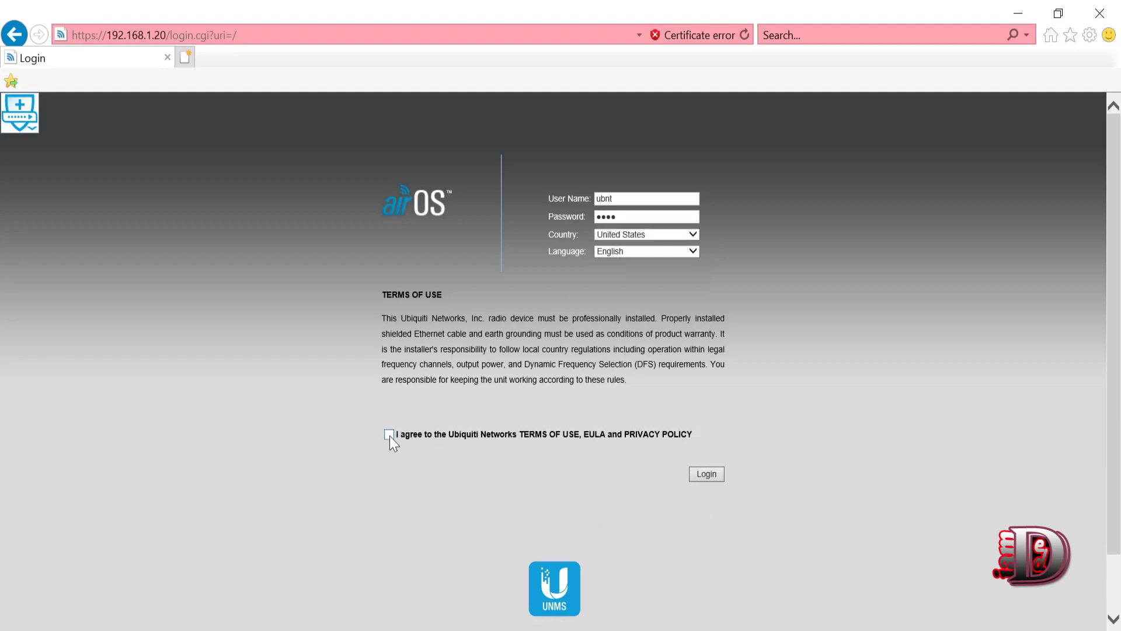
click(706, 468)
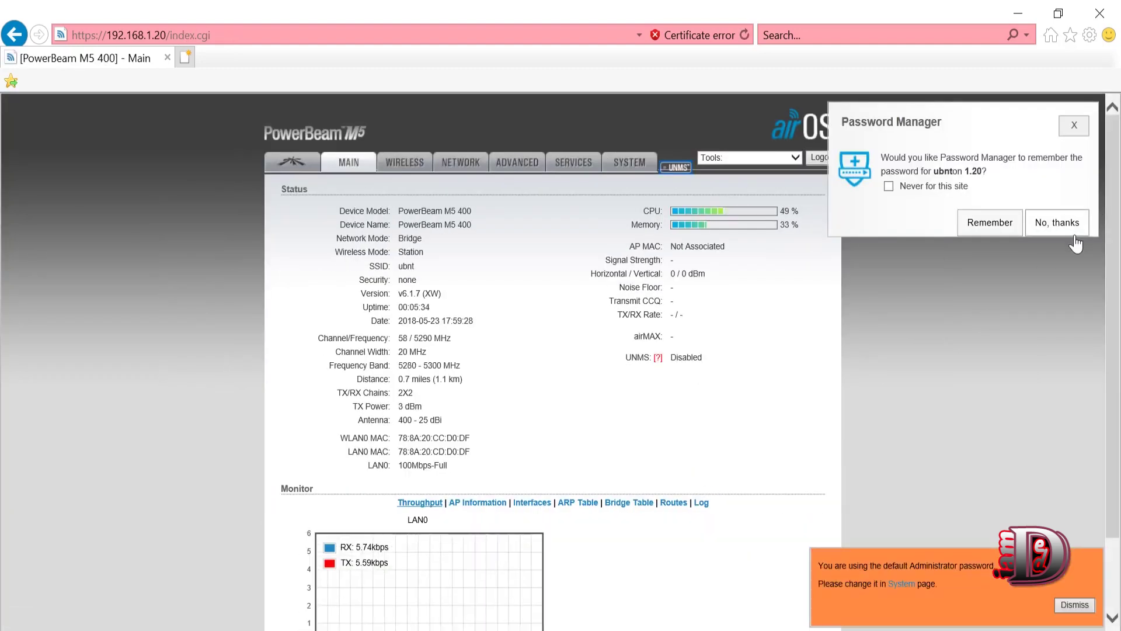
- Decline saving the password, then set the wireless mode to Access Point with WDS enabled
click(1065, 227)
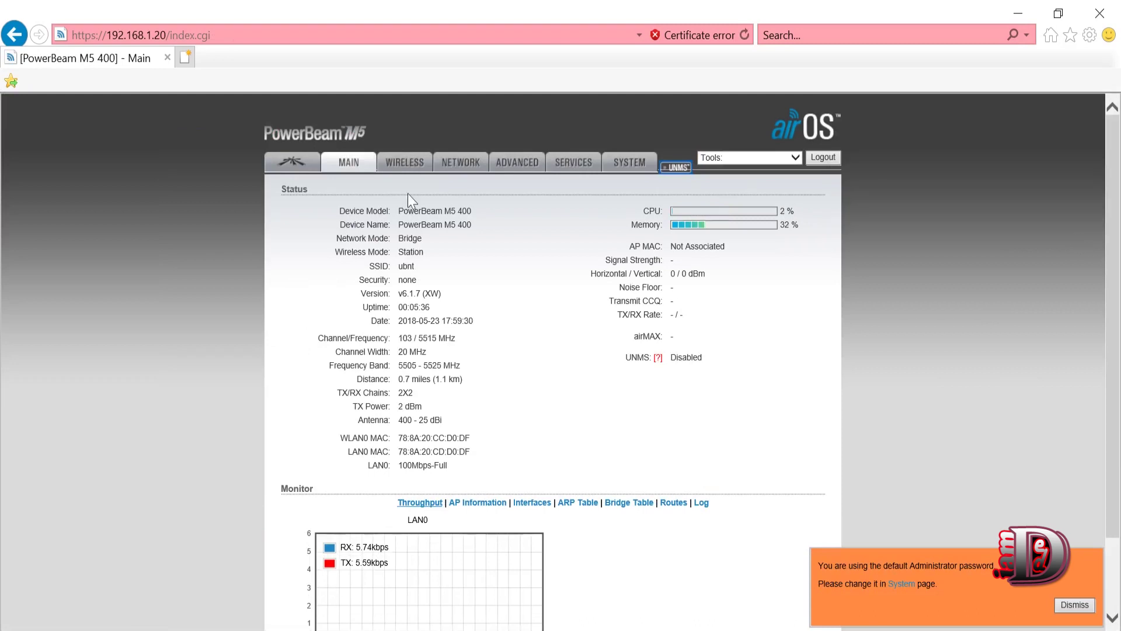
click(401, 162)
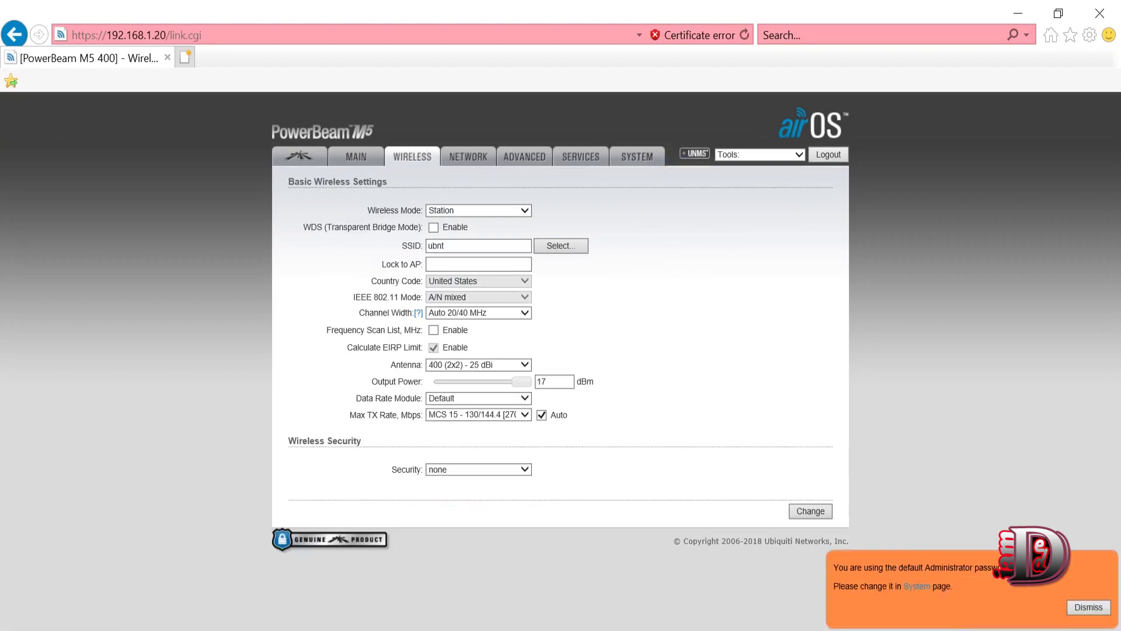
click(458, 213)
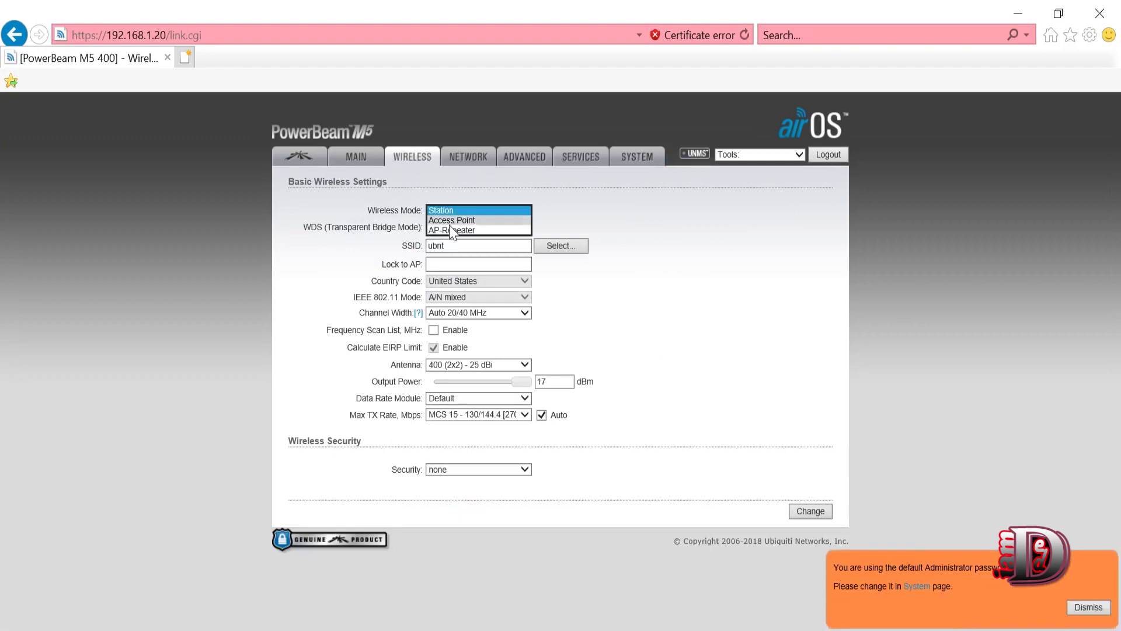
click(450, 224)
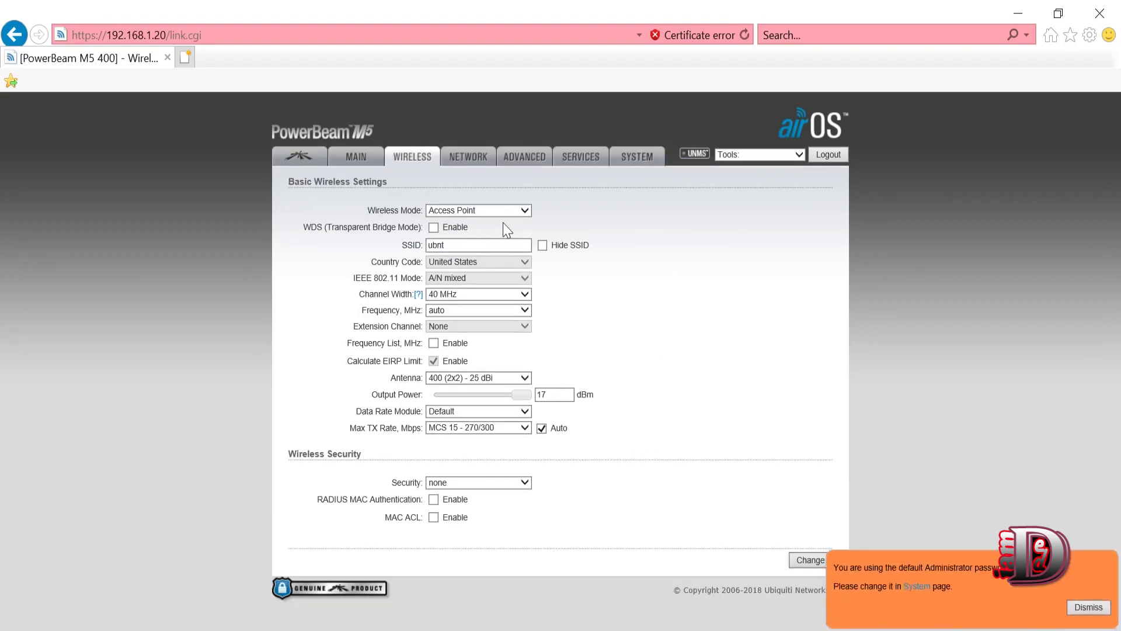
double_click(455, 227)
click(478, 224)
click(434, 227)
- Change the SSID from ubnt to AP-PBEM5
key(Tab)
click(279, 290)
key(Tab)
text(AP)
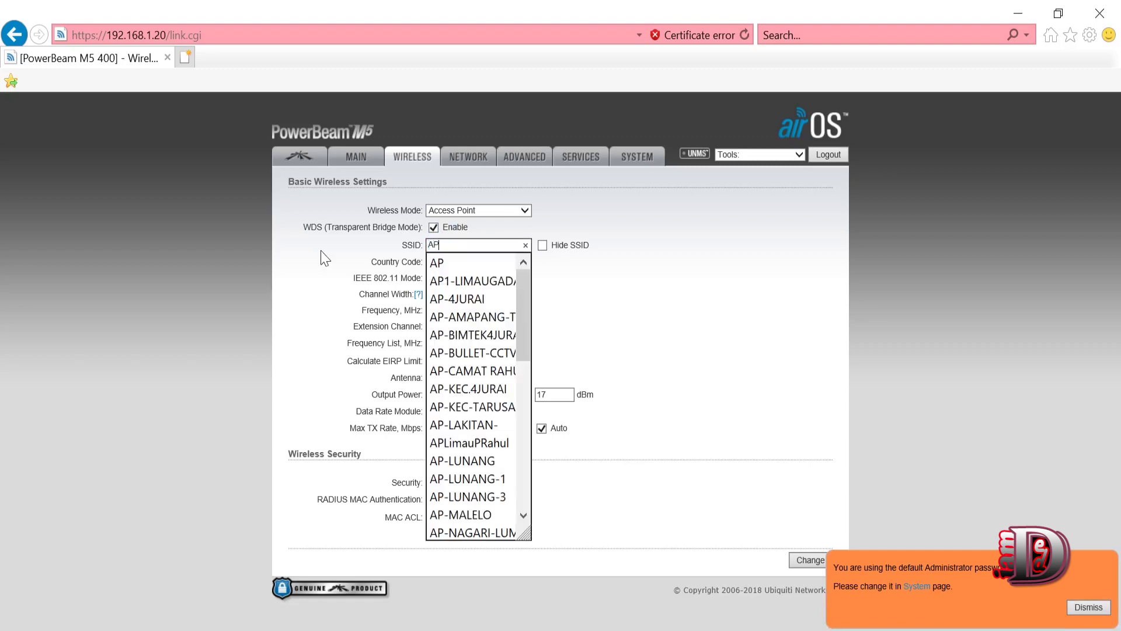
text(-C)
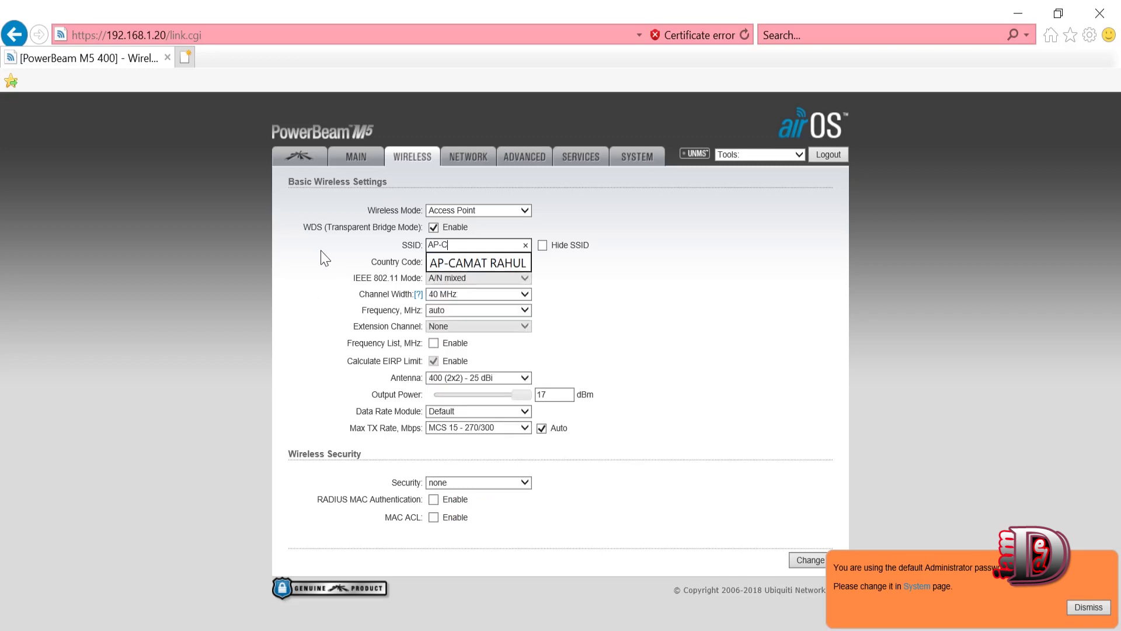
key(BackSpace)
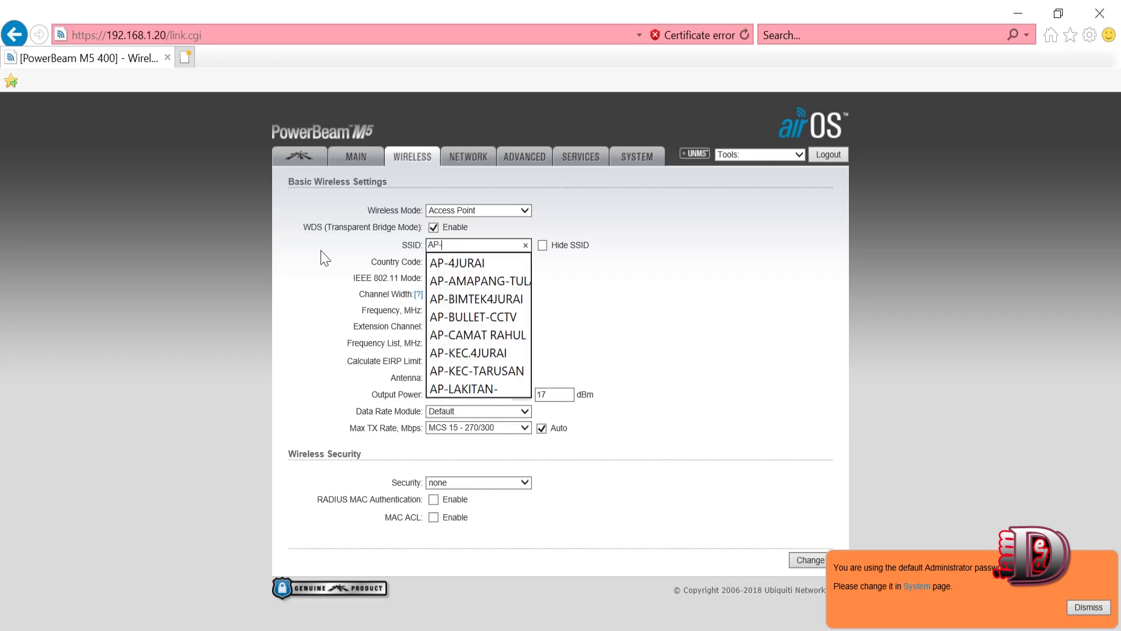
text(PBEM)
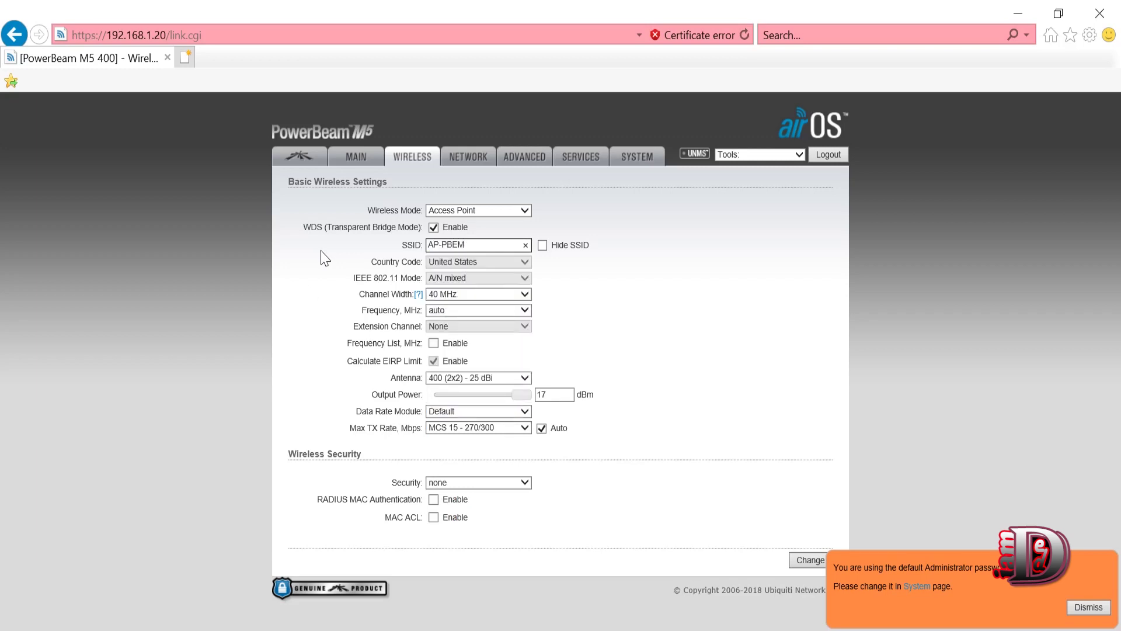
text(3)
key(BackSpace)
text(5)
- Set the channel width to 20 MHz and the frequency to 5180 MHz
click(485, 297)
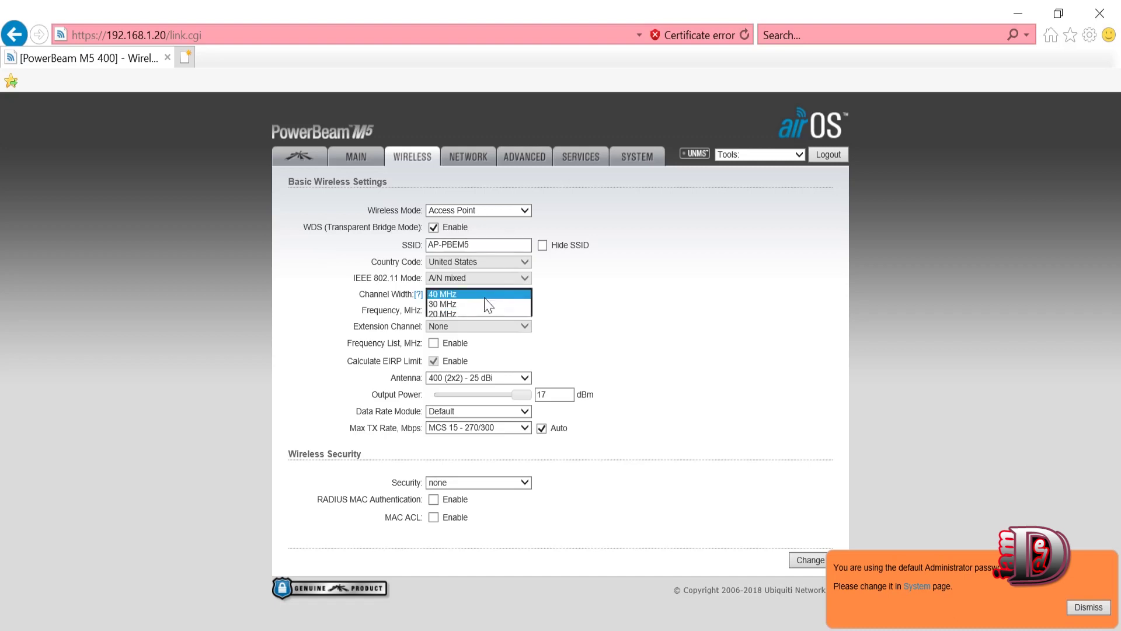
click(449, 312)
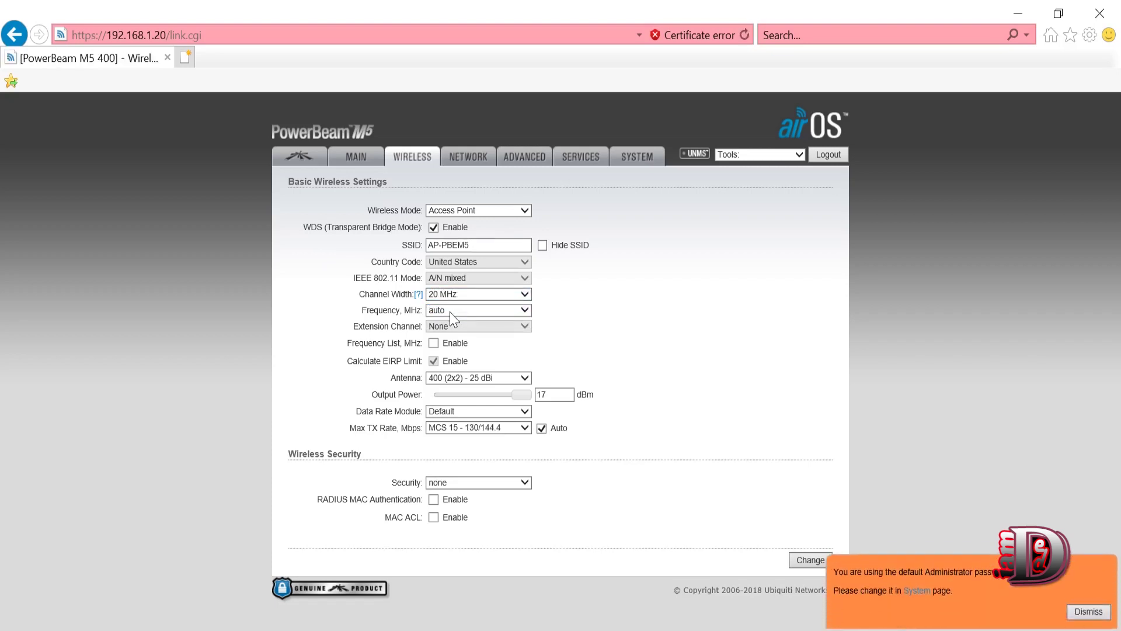
click(450, 311)
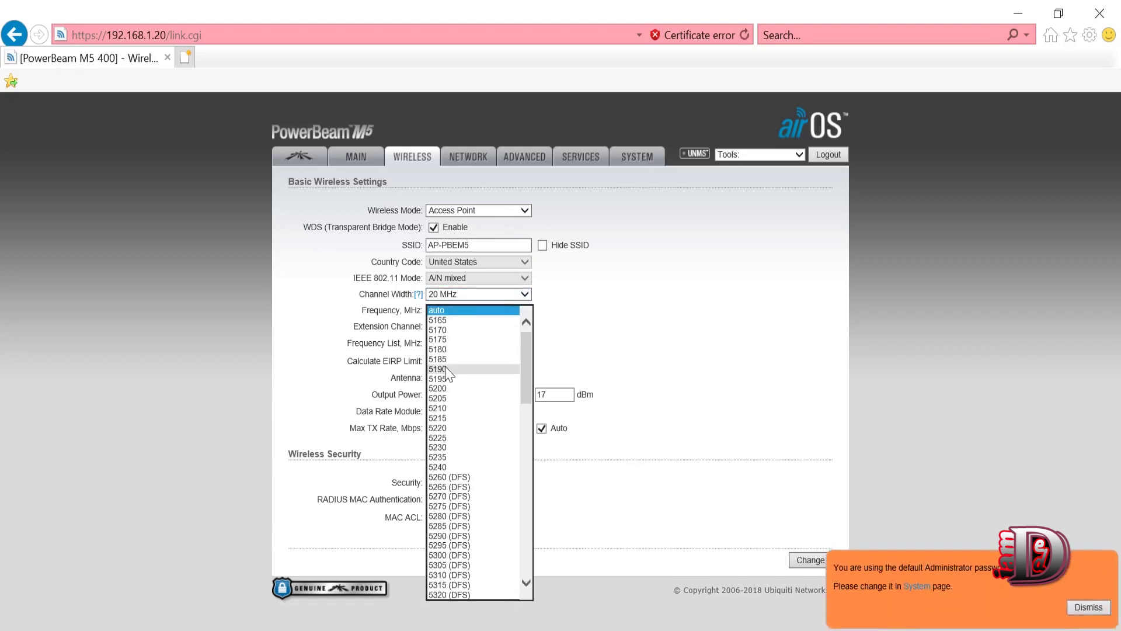
click(445, 350)
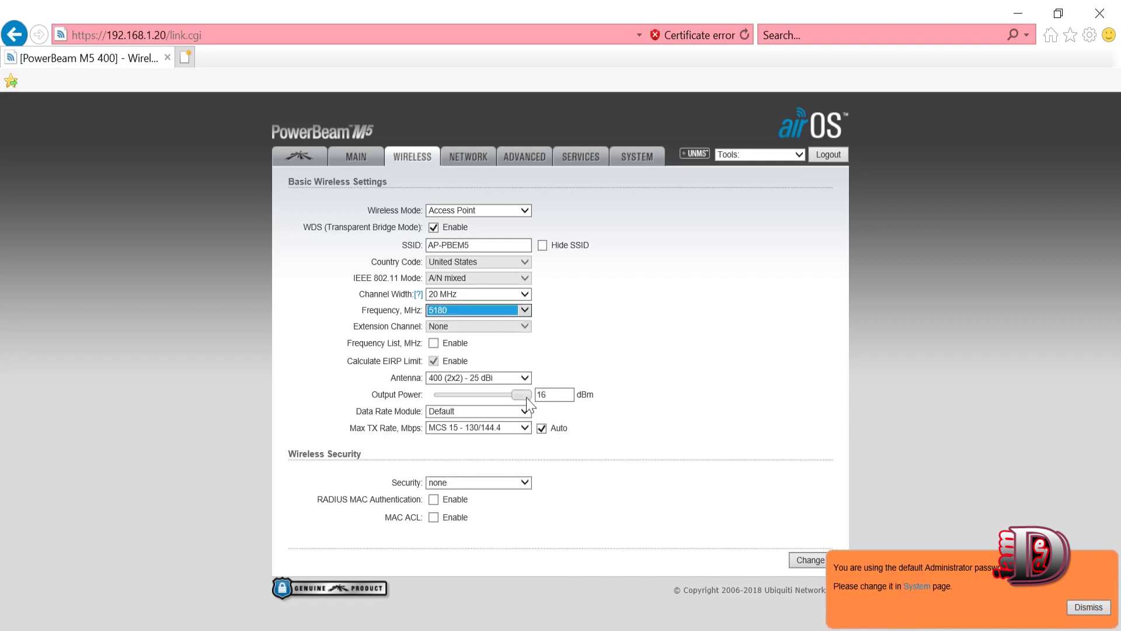
- Keep the antenna at 400 (2x2) - 25 dBi with 16 dBm output, and dismiss the default-password notice
mouse_move(522, 395)
mouse_down()
mouse_move(484, 397)
mouse_move(521, 396)
mouse_up()
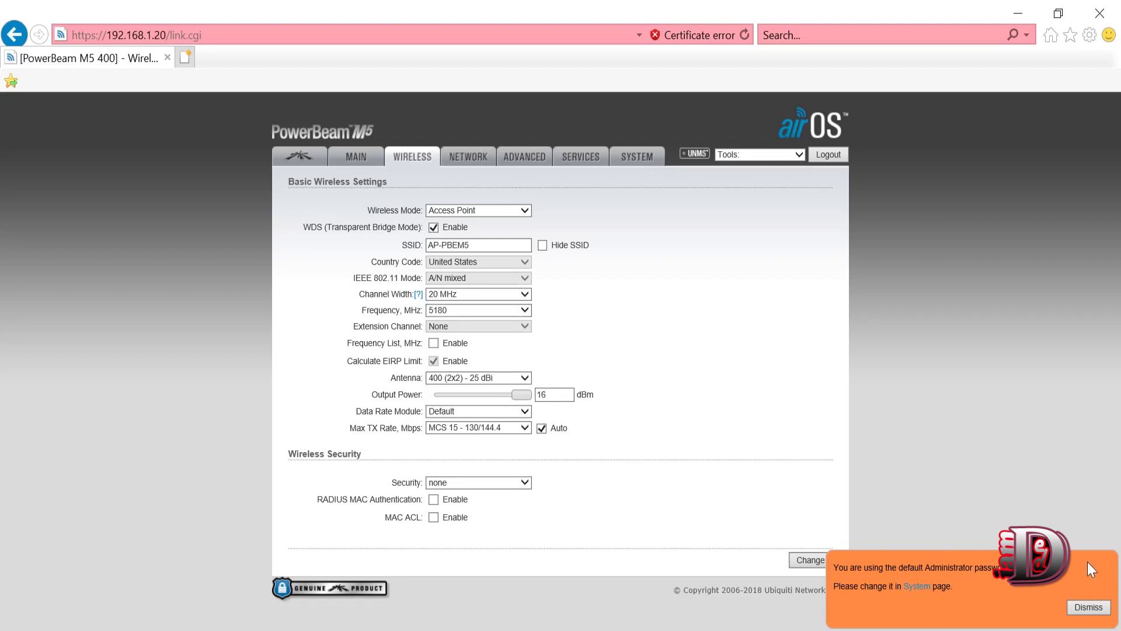
click(482, 377)
click(467, 367)
drag(510, 391, 491, 400)
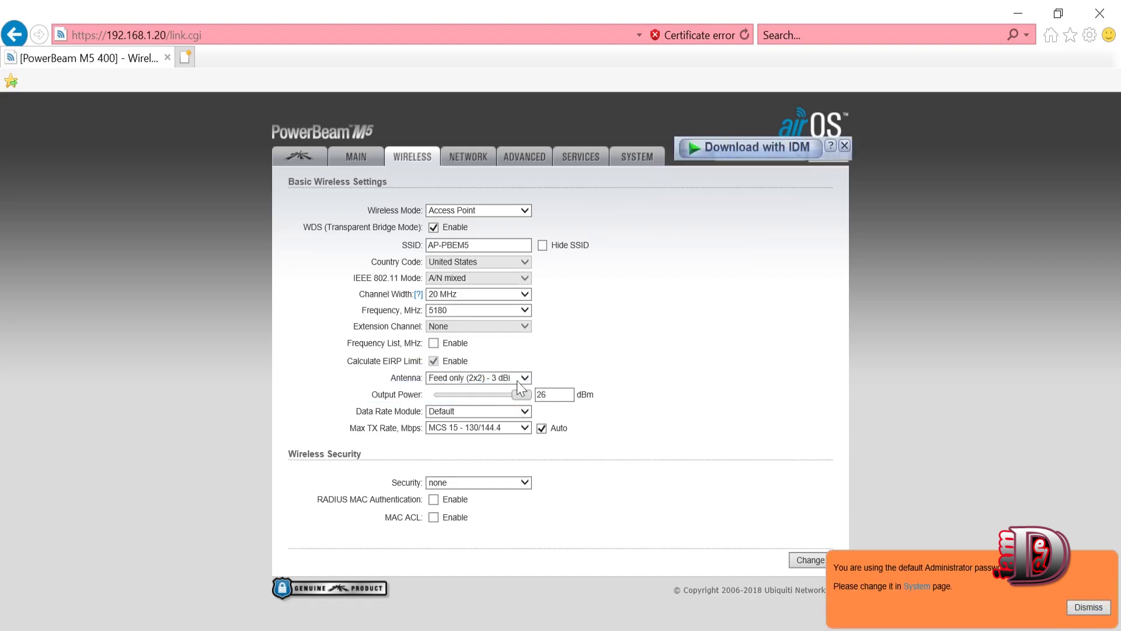
click(519, 379)
click(501, 388)
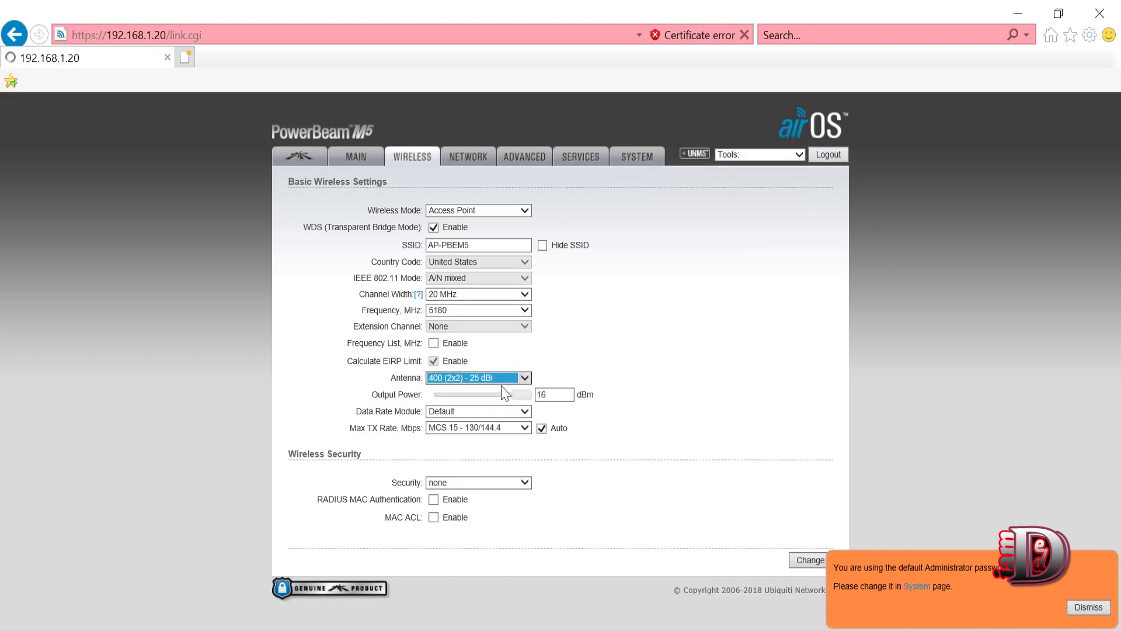
click(1089, 607)
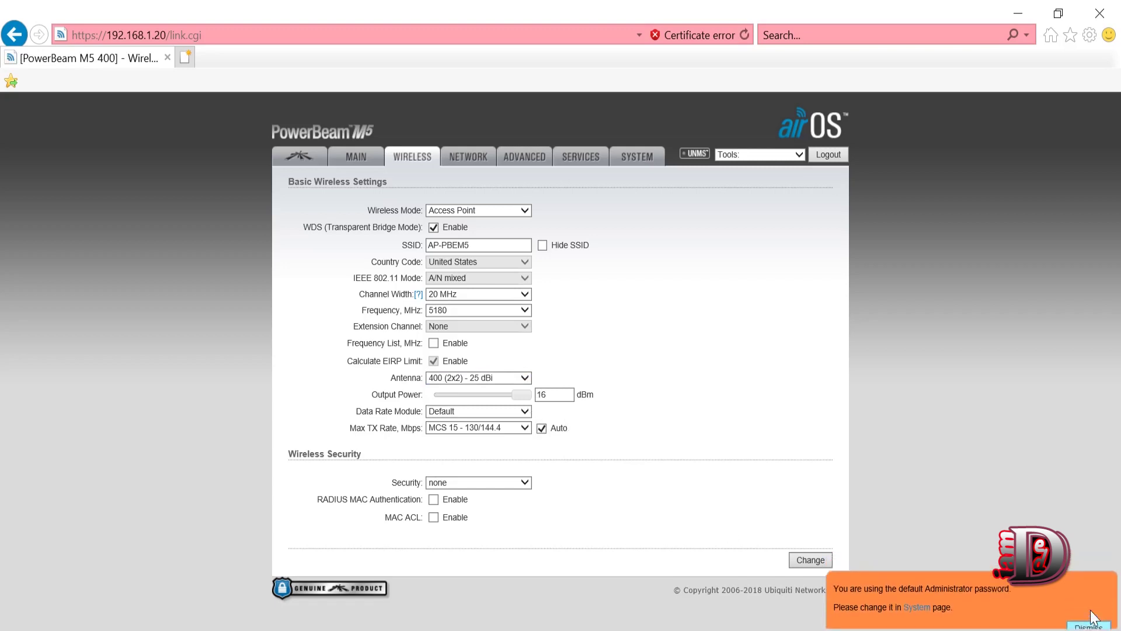
click(458, 482)
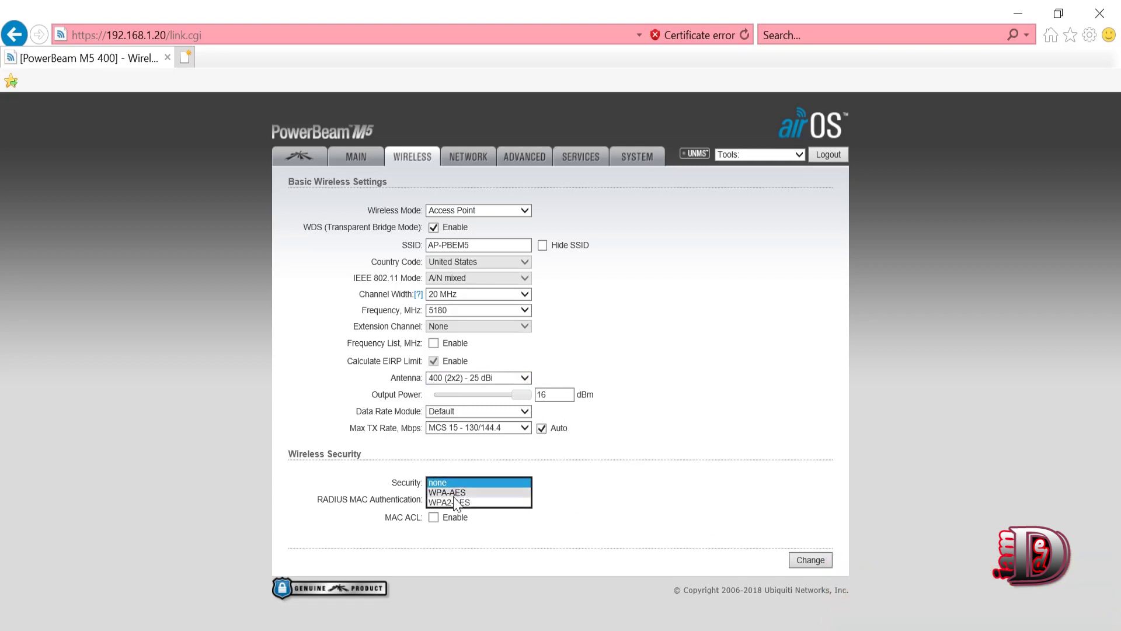
- Choose WPA2-AES security, enter a pre-shared key, show it, and submit
click(456, 503)
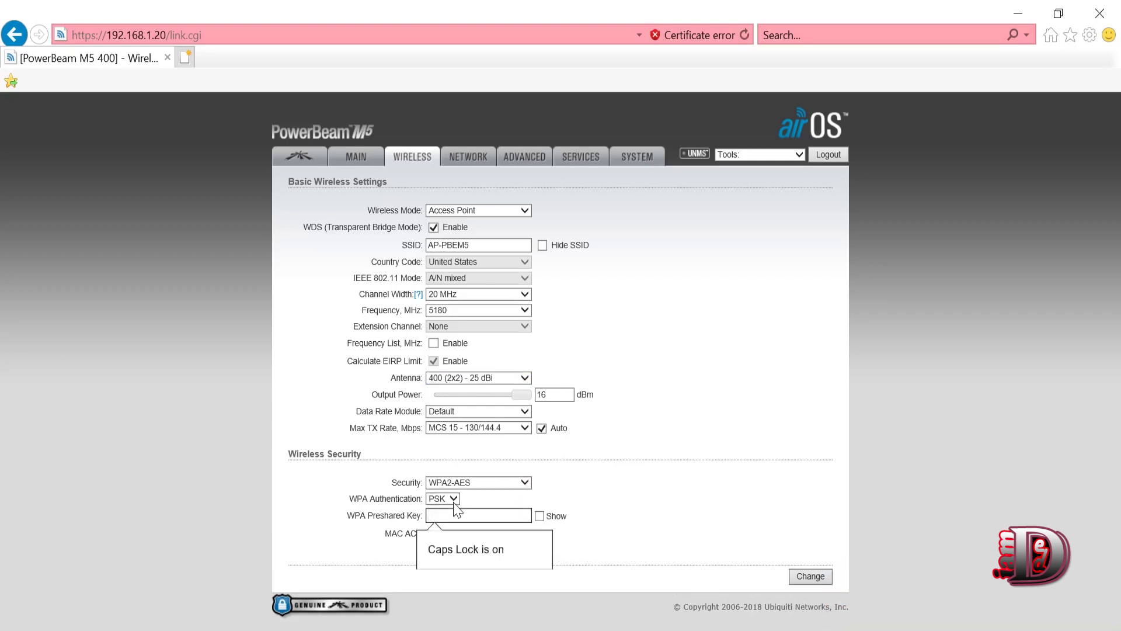
key(Caps_Lock)
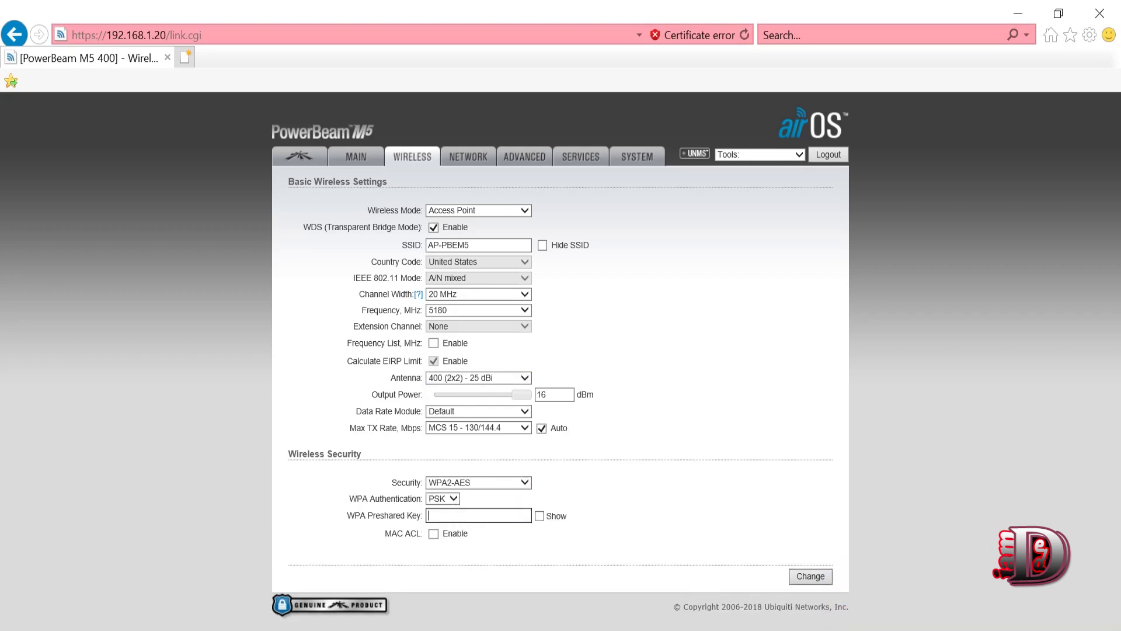
click(526, 516)
click(815, 578)
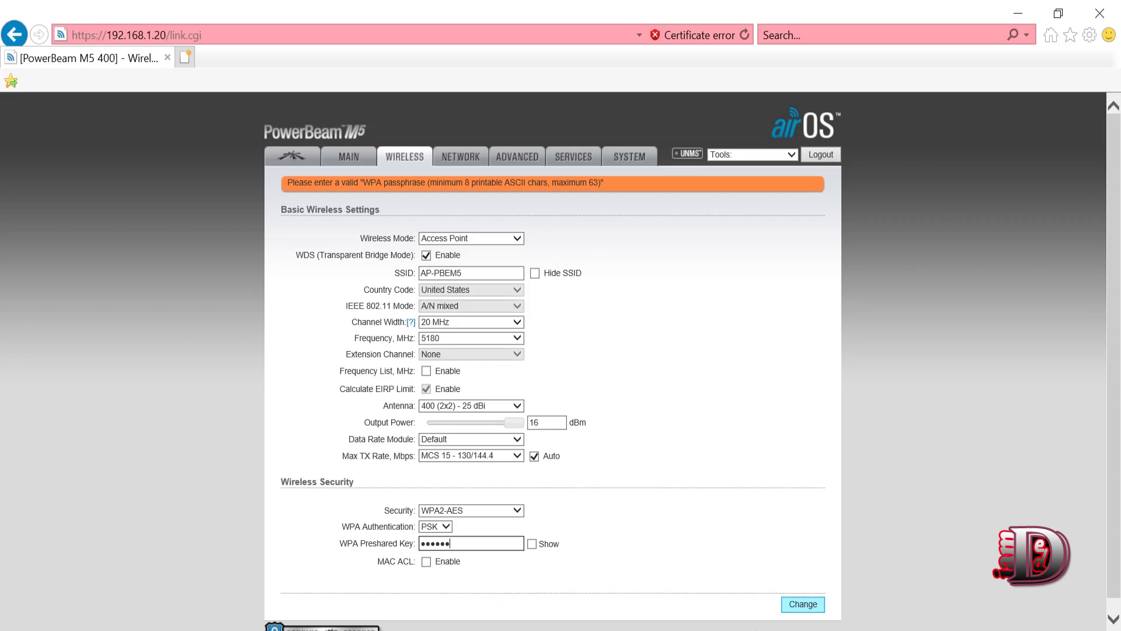
- Lengthen the pre-shared key to eight characters after the length warning and resubmit
text(••)
click(532, 544)
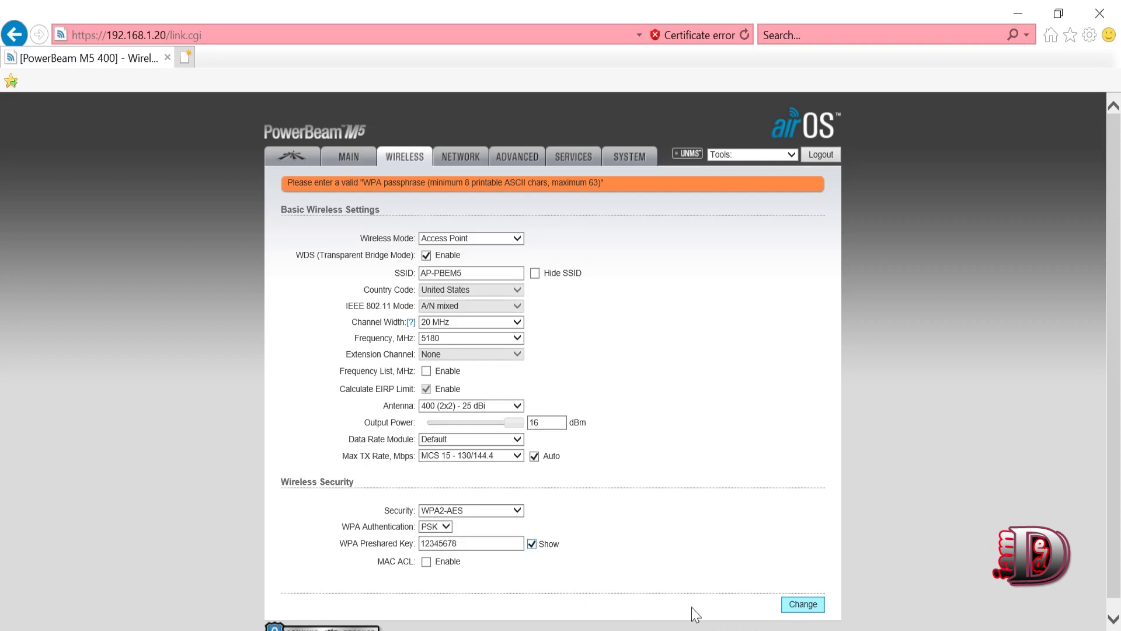
drag(604, 183, 311, 185)
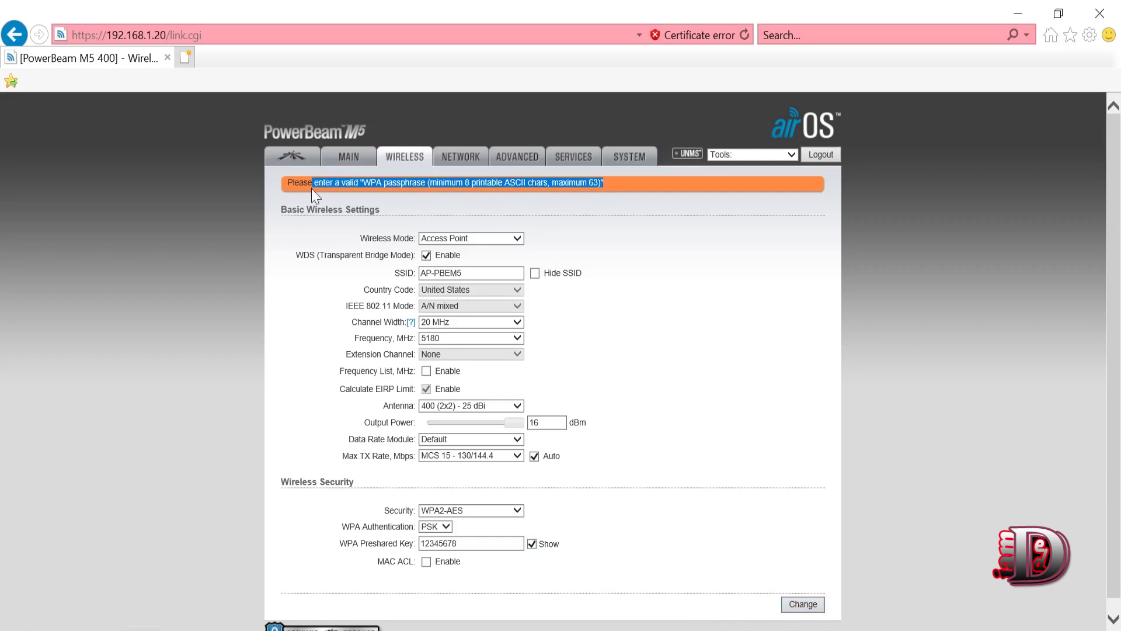
click(802, 604)
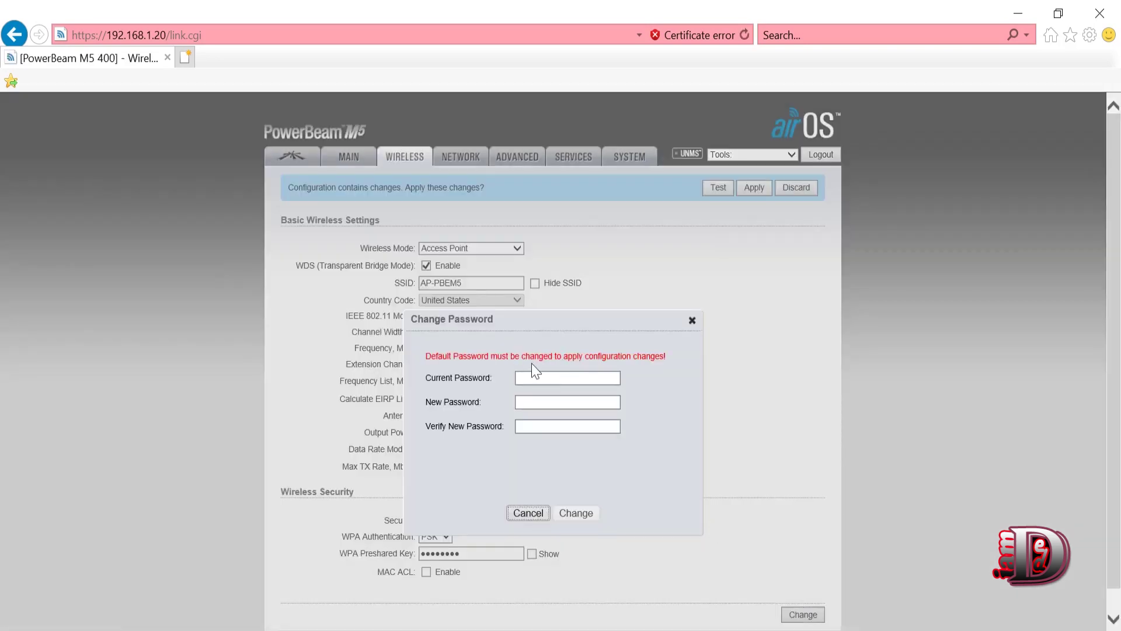
- Enter the current admin password and a new strong password twice, then confirm the change
click(536, 378)
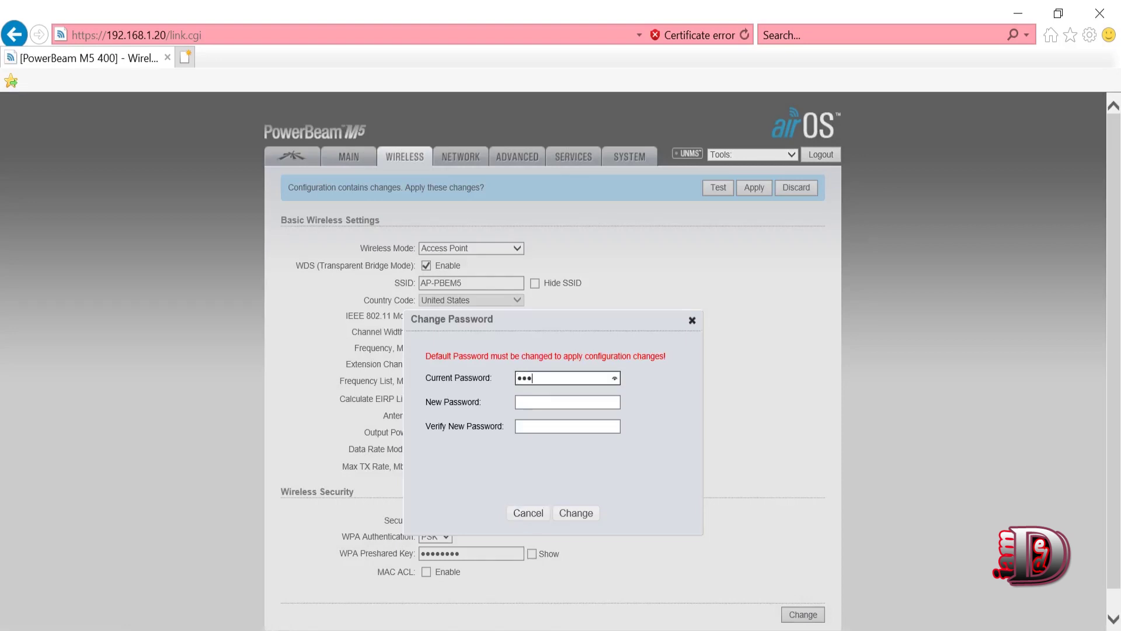
key(Tab)
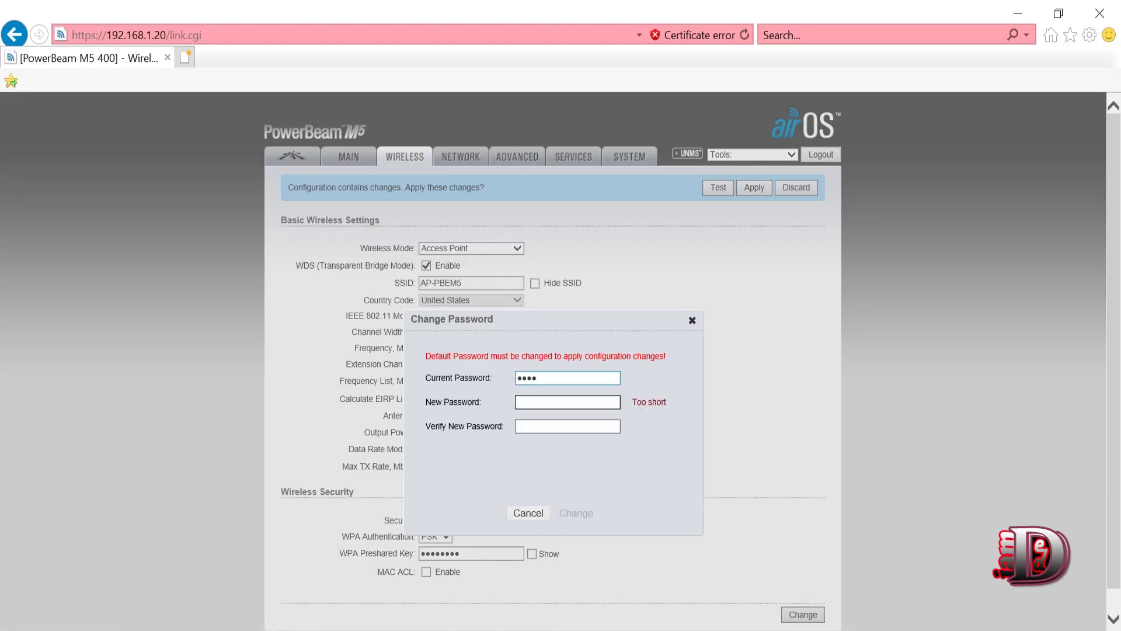
text(u)
text(••••••••••)
key(Tab)
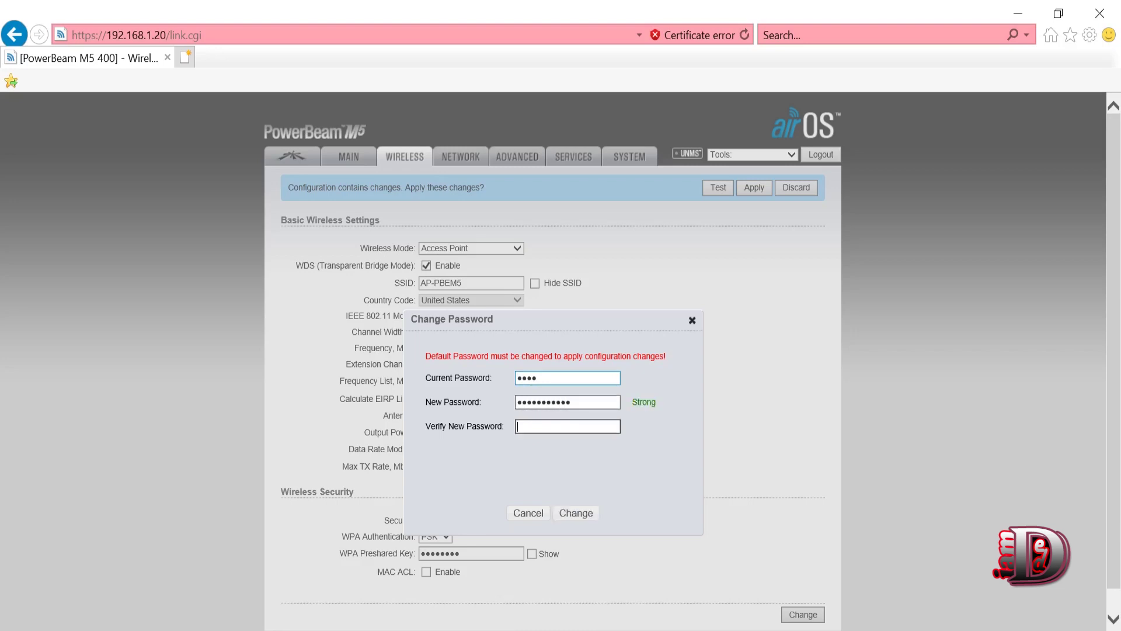
text(•••••••••••)
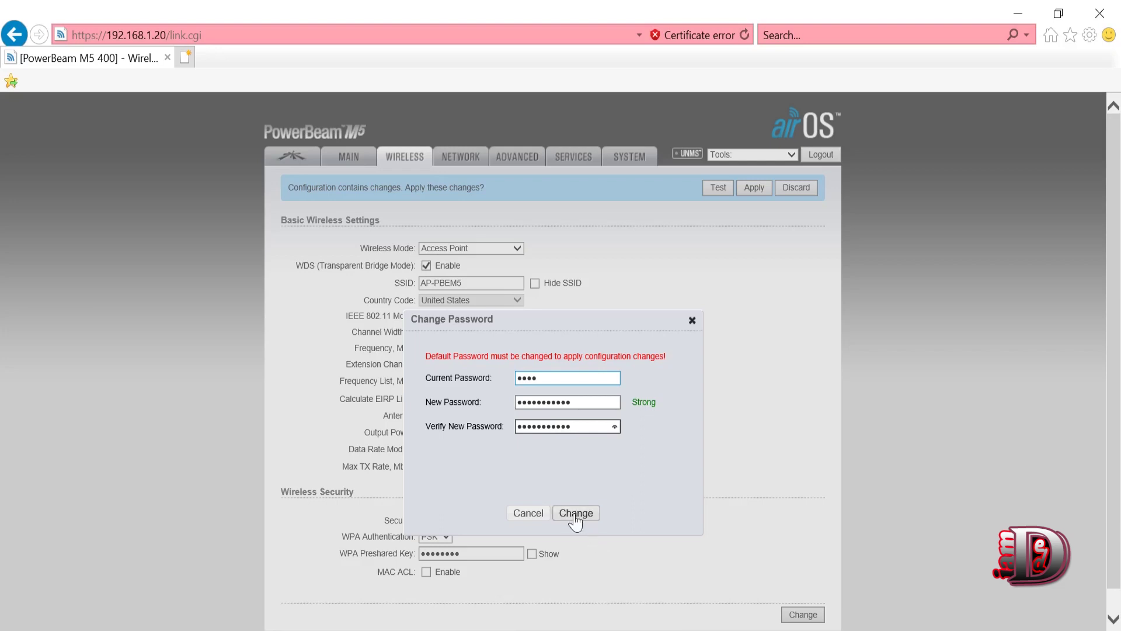
click(575, 513)
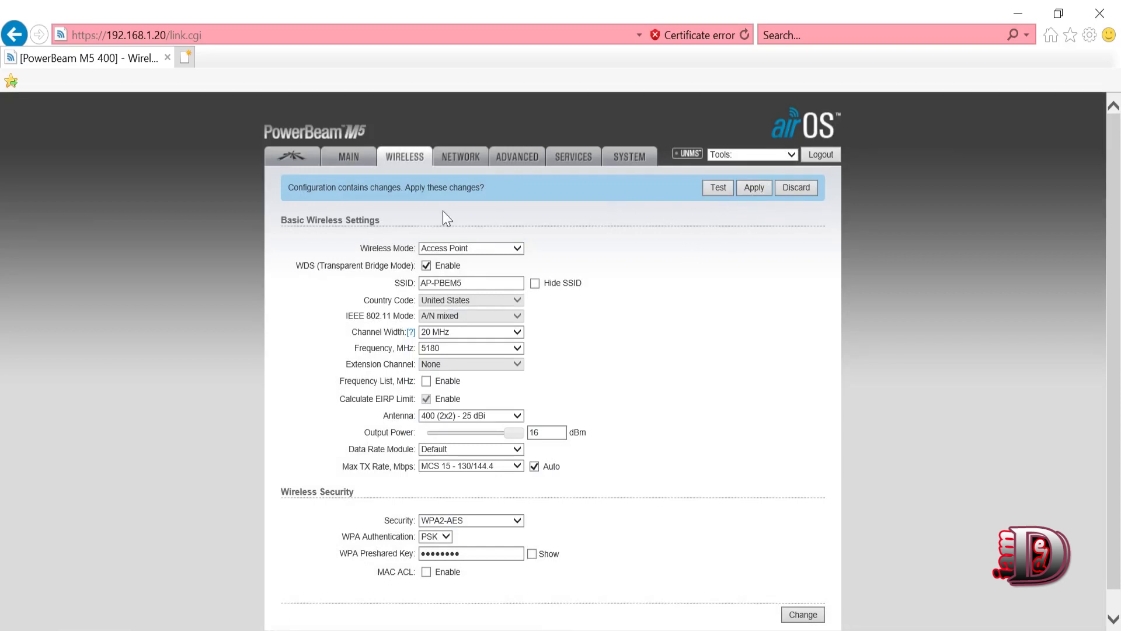
- Keep Bridge mode with static addressing and set the management IP to 192.168.2.50
click(462, 161)
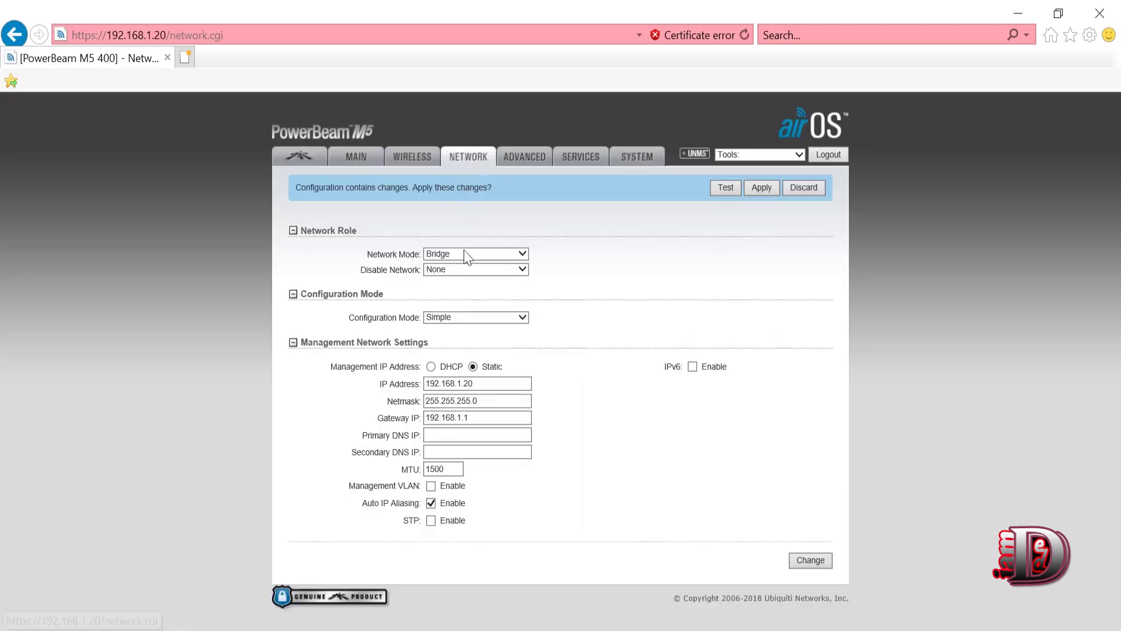
click(466, 257)
click(462, 261)
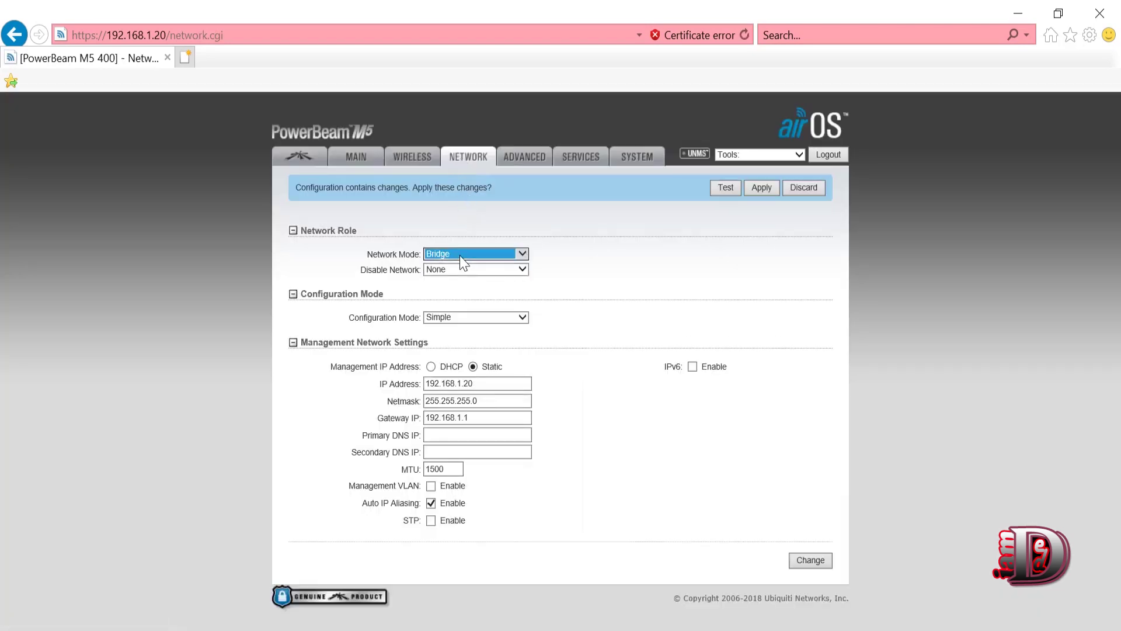
click(447, 367)
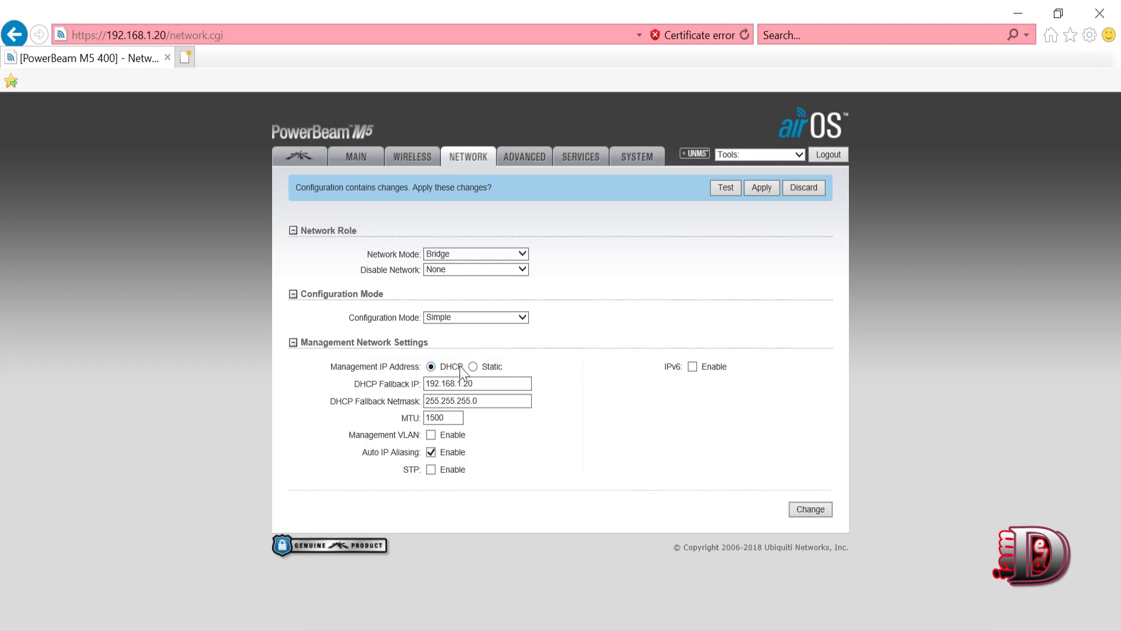
click(472, 367)
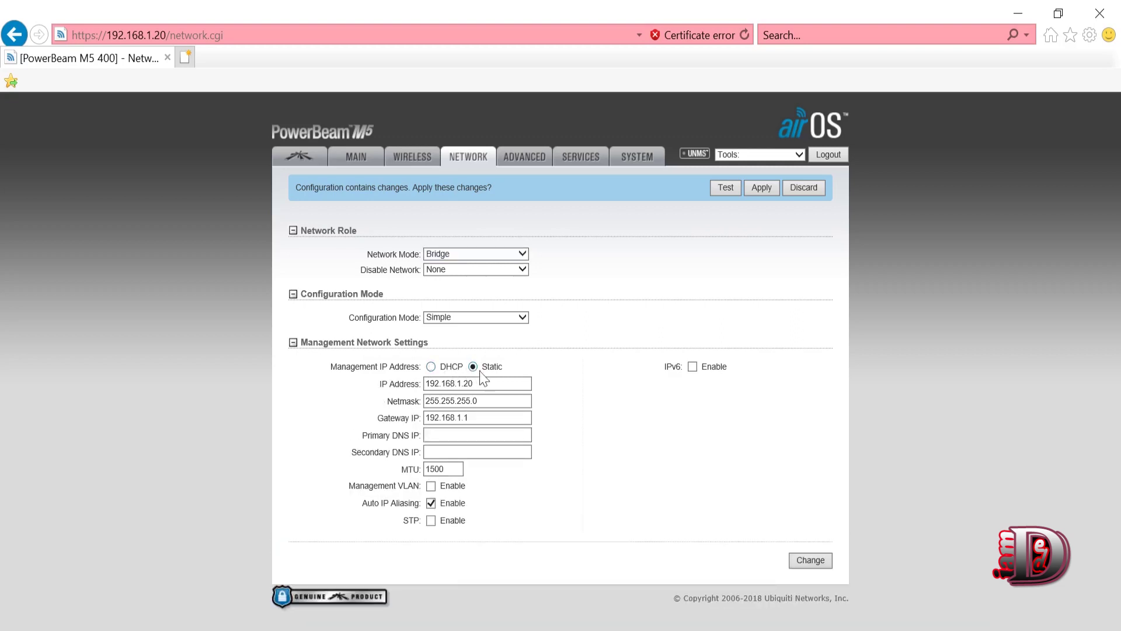
click(474, 383)
key(BackSpace)
key(BackSpace)
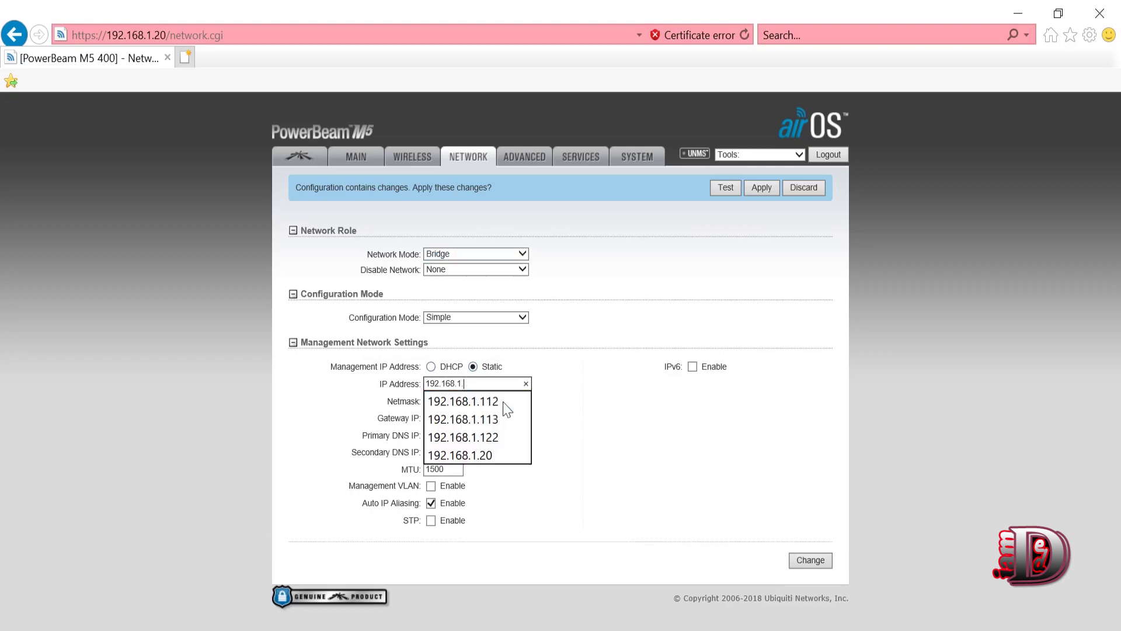
text(50)
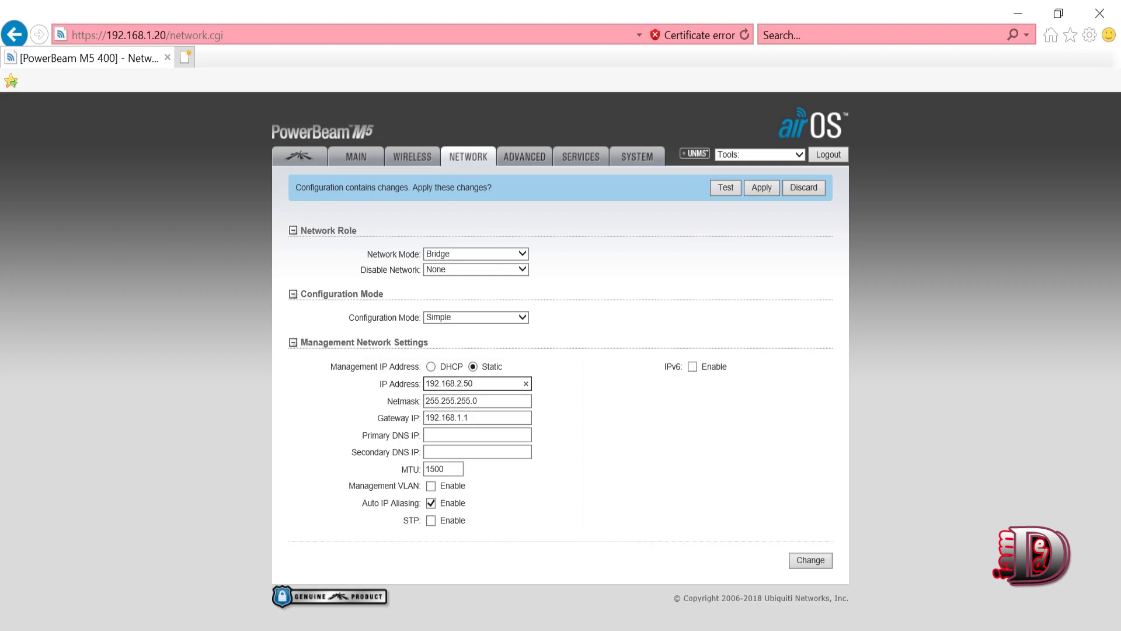
- Set gateway 192.168.2.1 and DNS servers 8.8.8.8 and 8.8.4.4, then save
click(459, 417)
key(BackSpace)
text(2)
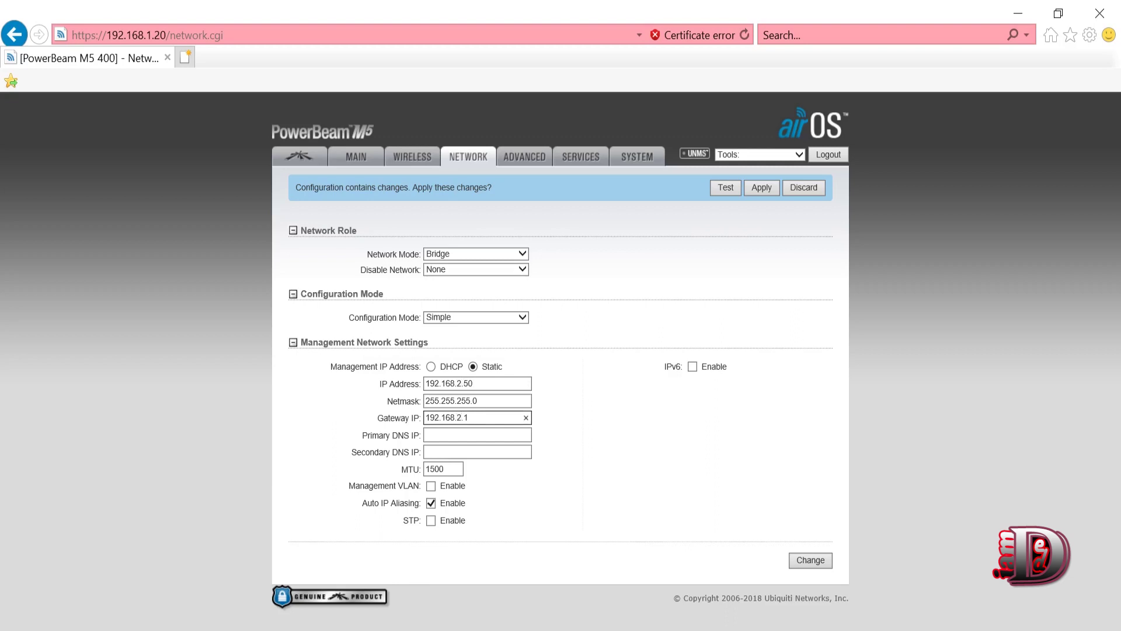
click(477, 435)
text(8.8.8)
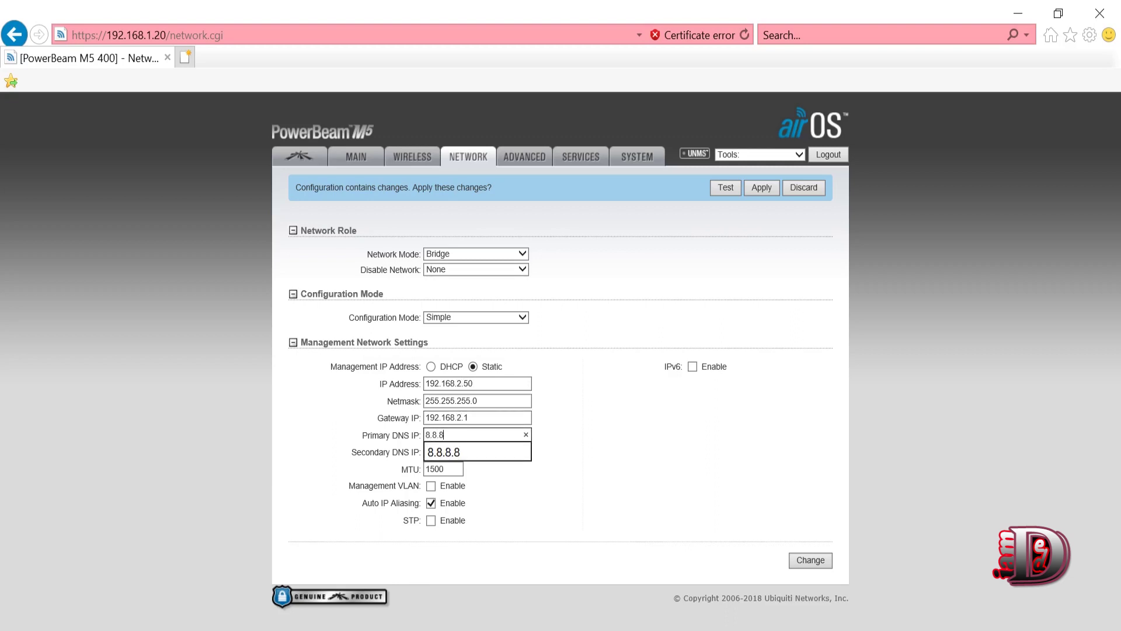
text(.8)
click(477, 452)
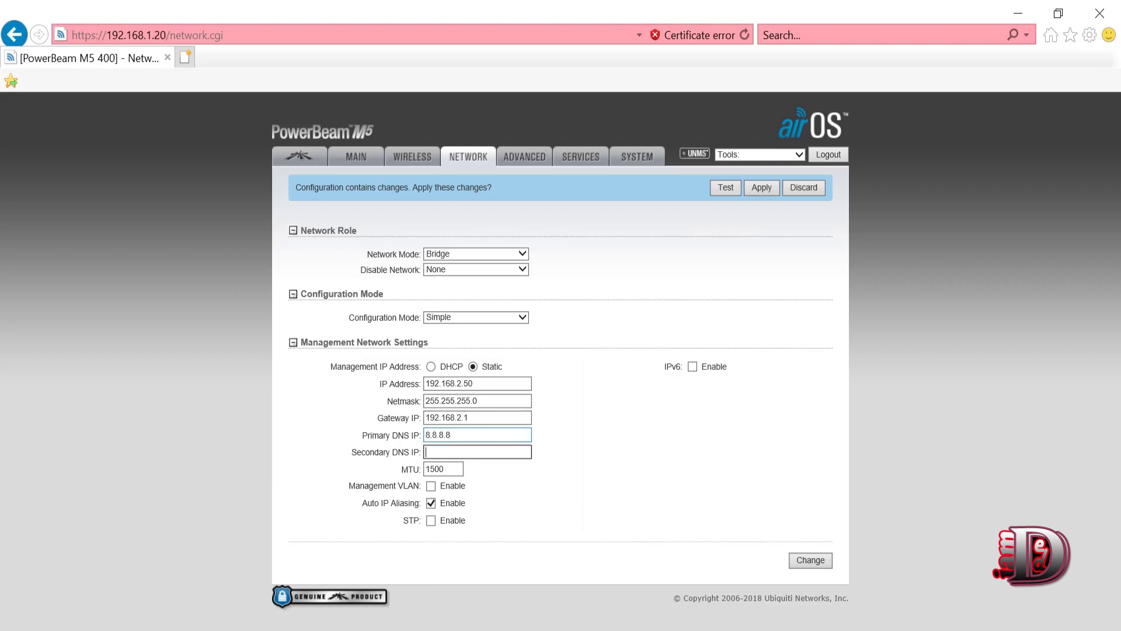
text(8.8.4)
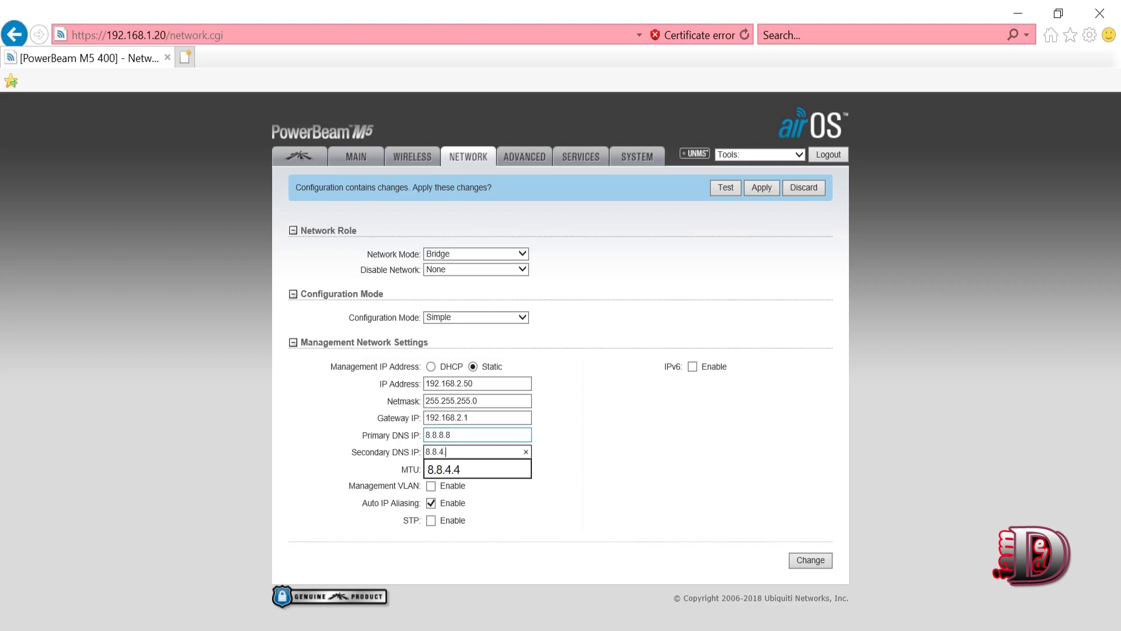
text(.4)
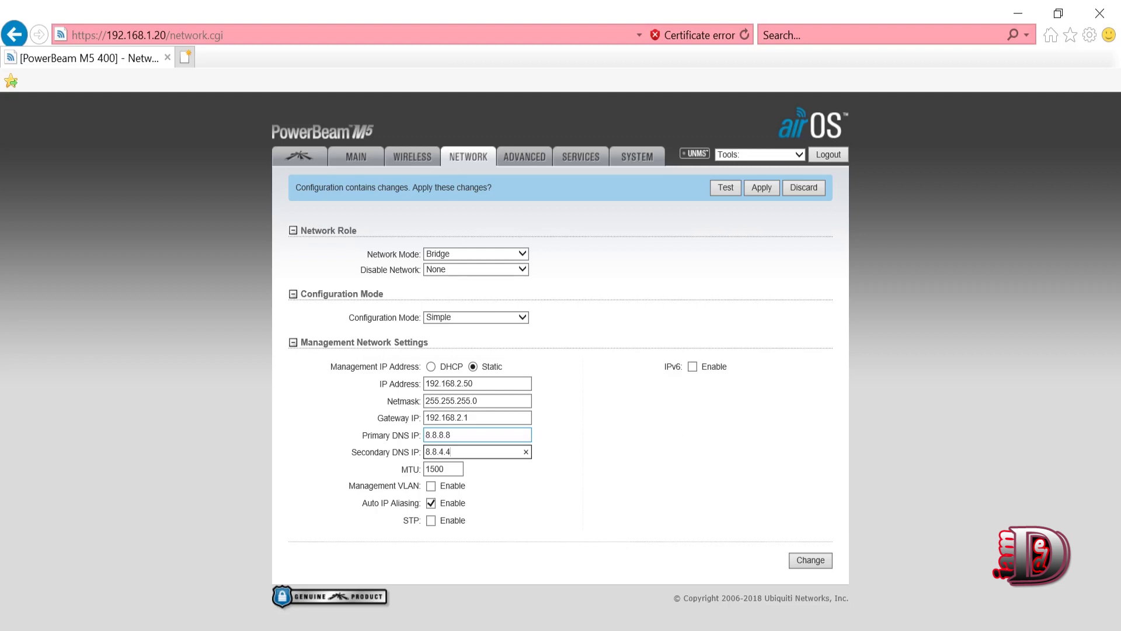
click(824, 558)
- Toggle airMAX off and back on, then look through the Wireless, Network, Services and System pages
click(301, 166)
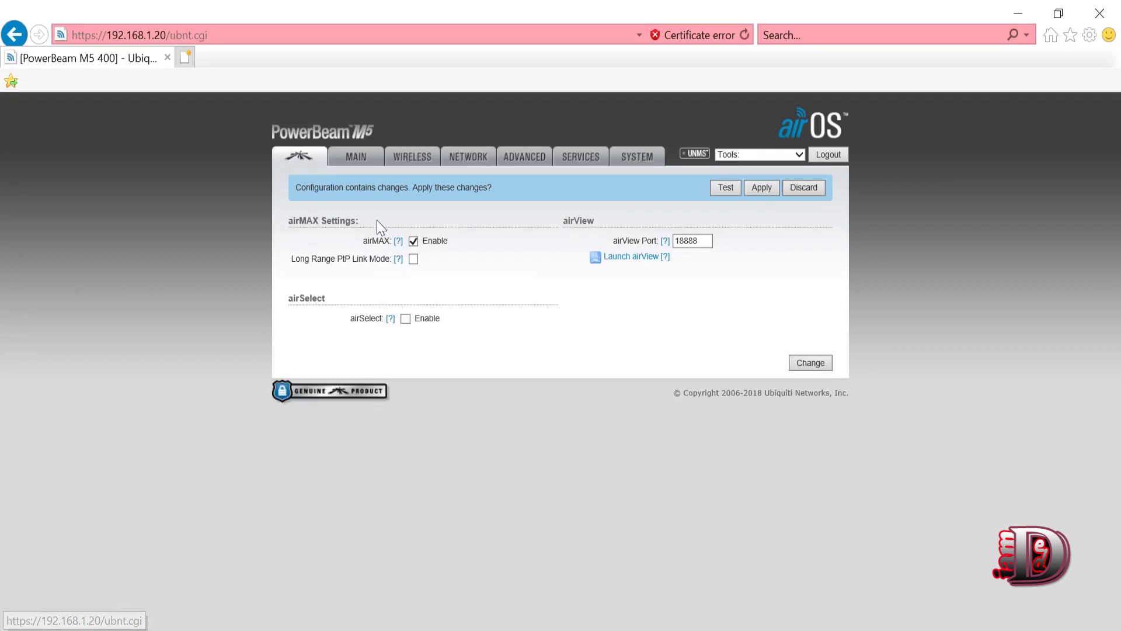
click(414, 241)
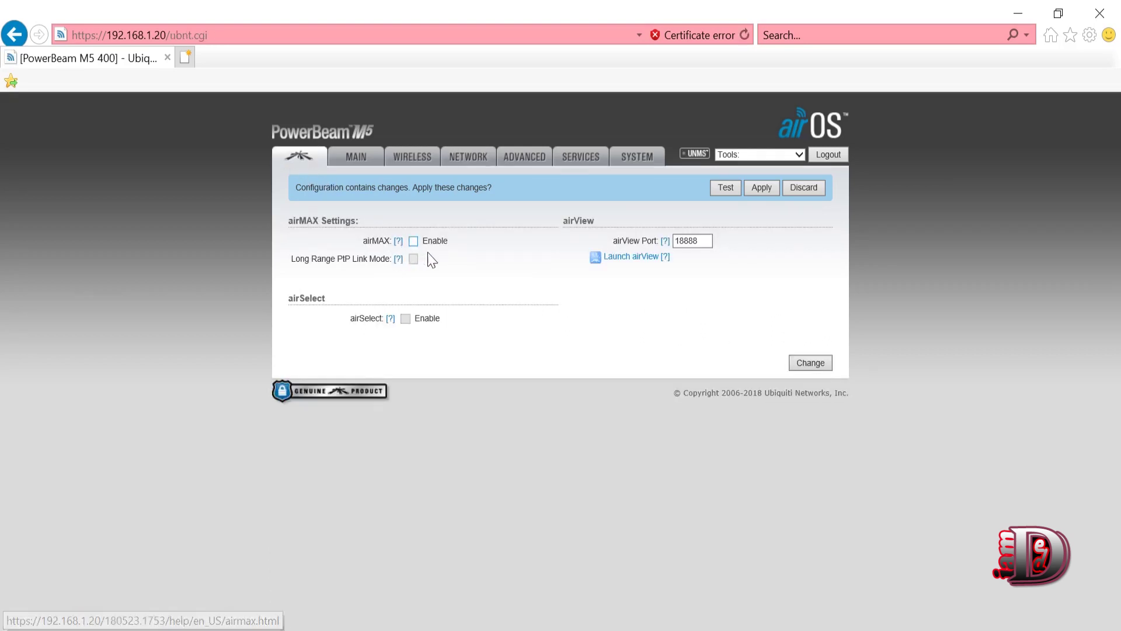
click(415, 242)
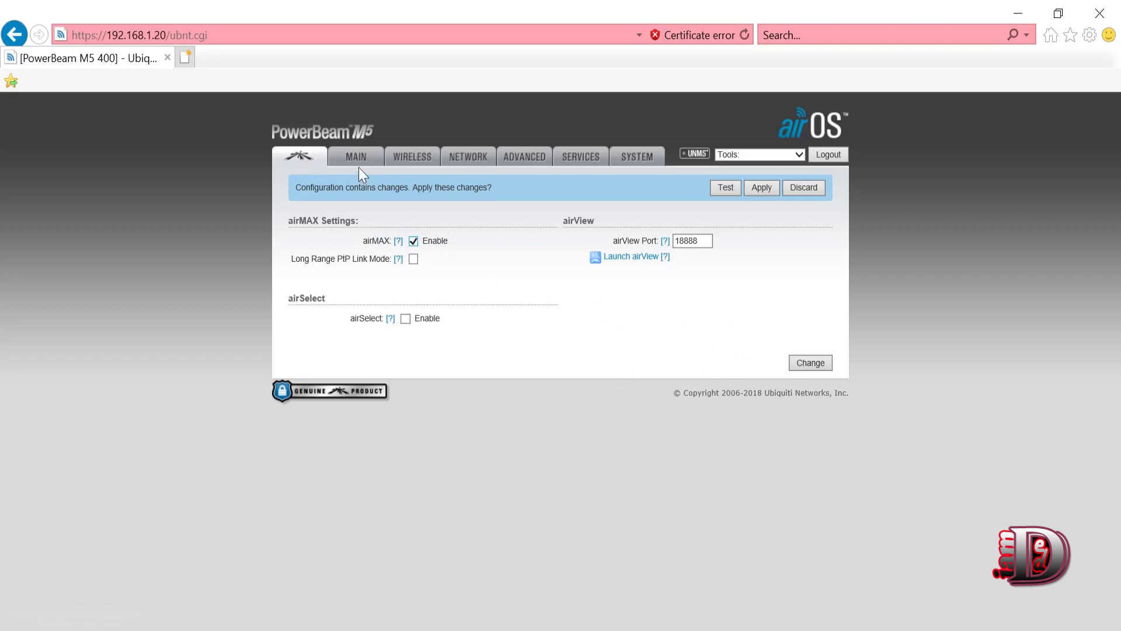
click(418, 161)
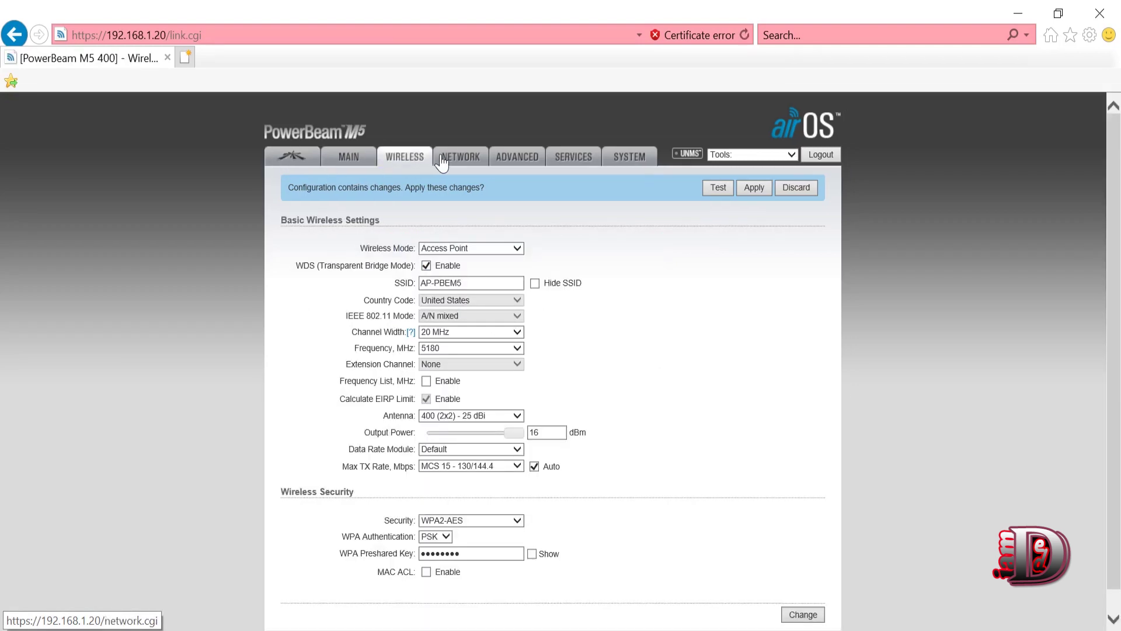
click(442, 162)
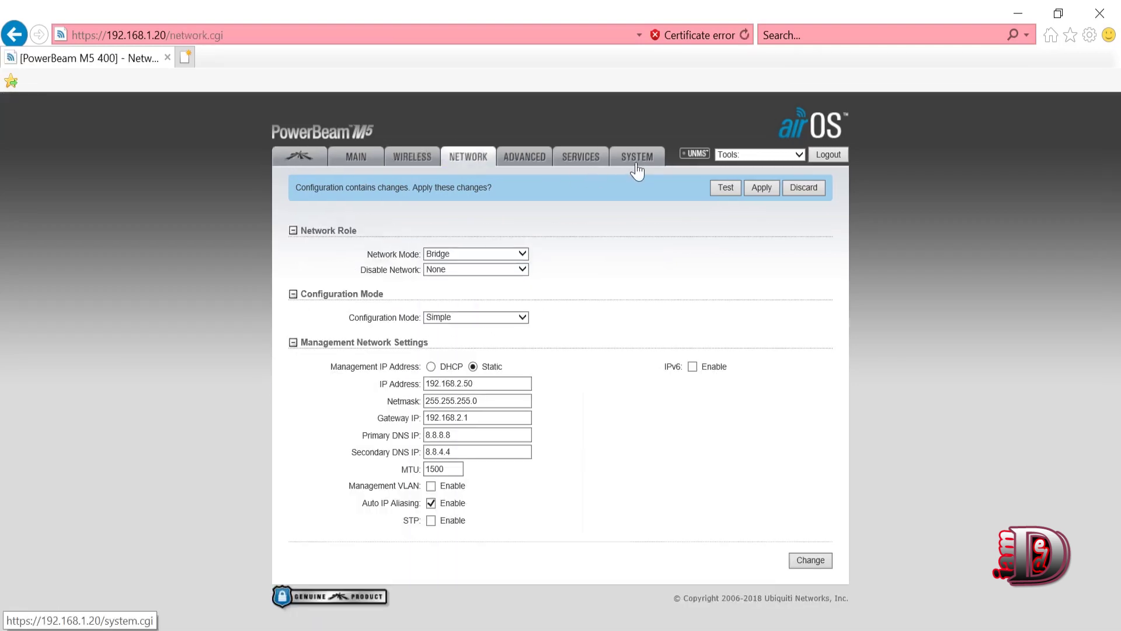
click(576, 168)
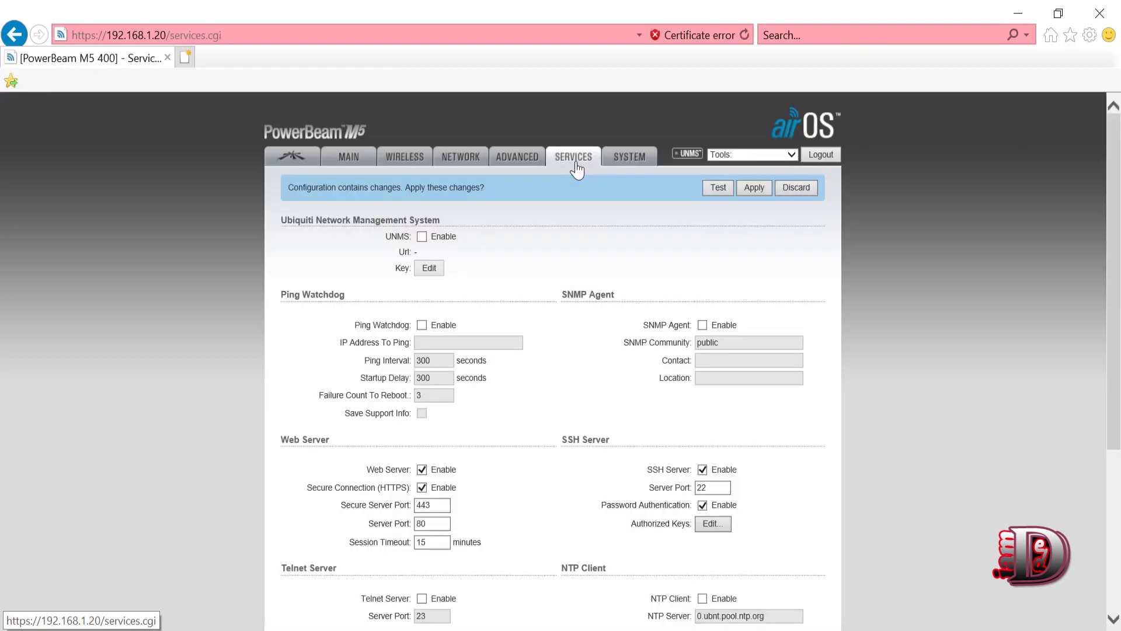
click(624, 164)
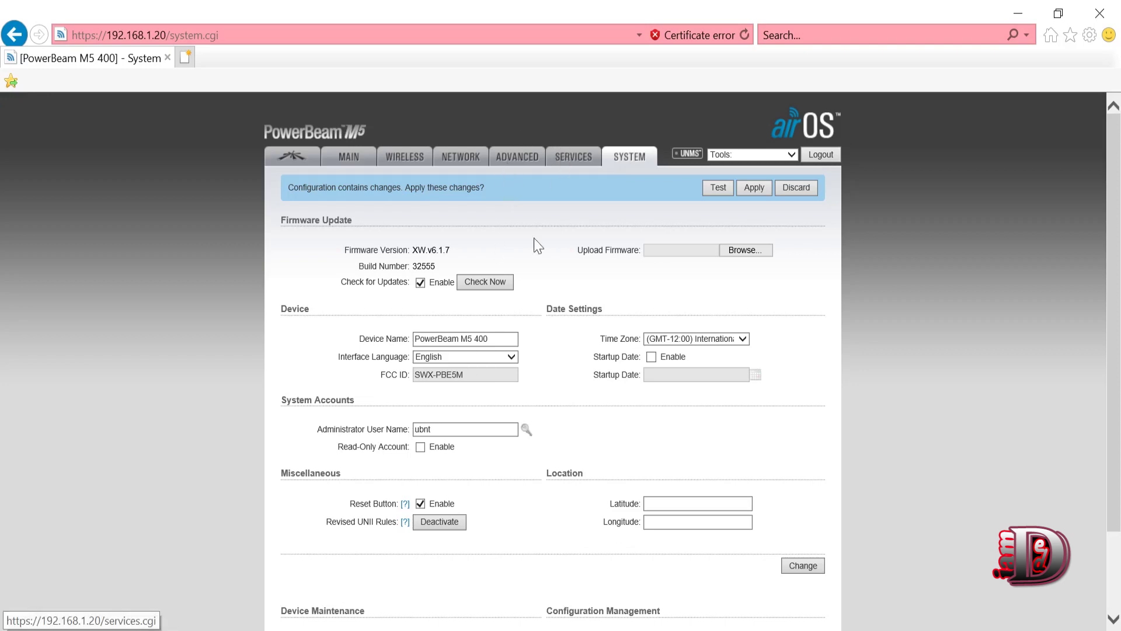
- Set the link distance to 2.3 miles (3.7 km) in Advanced settings and save
click(526, 166)
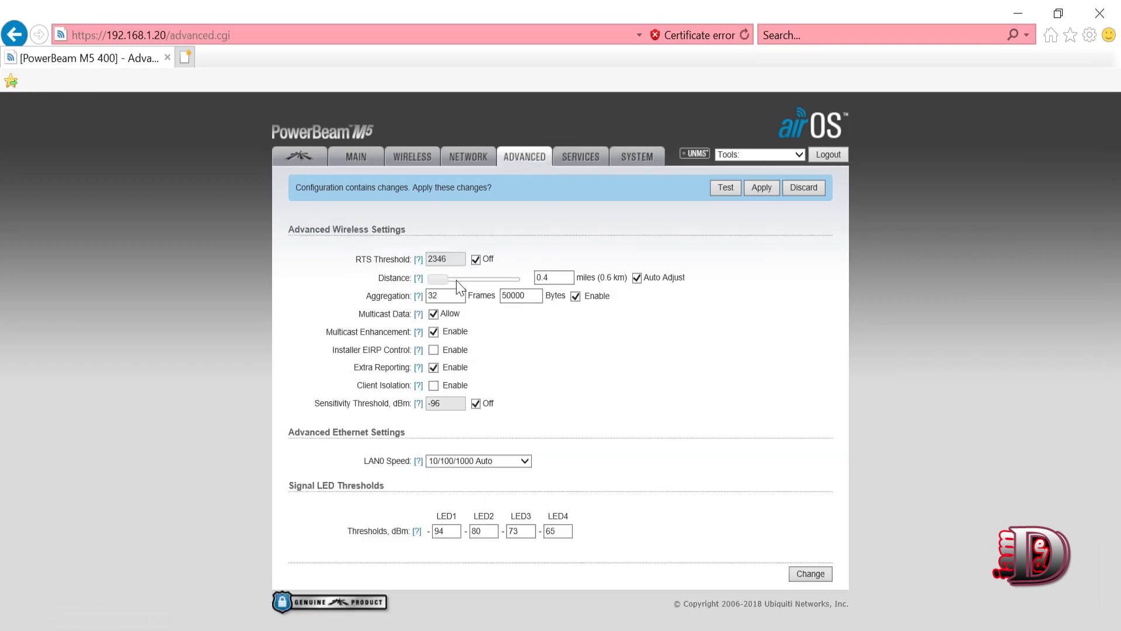
drag(443, 283, 443, 281)
click(815, 577)
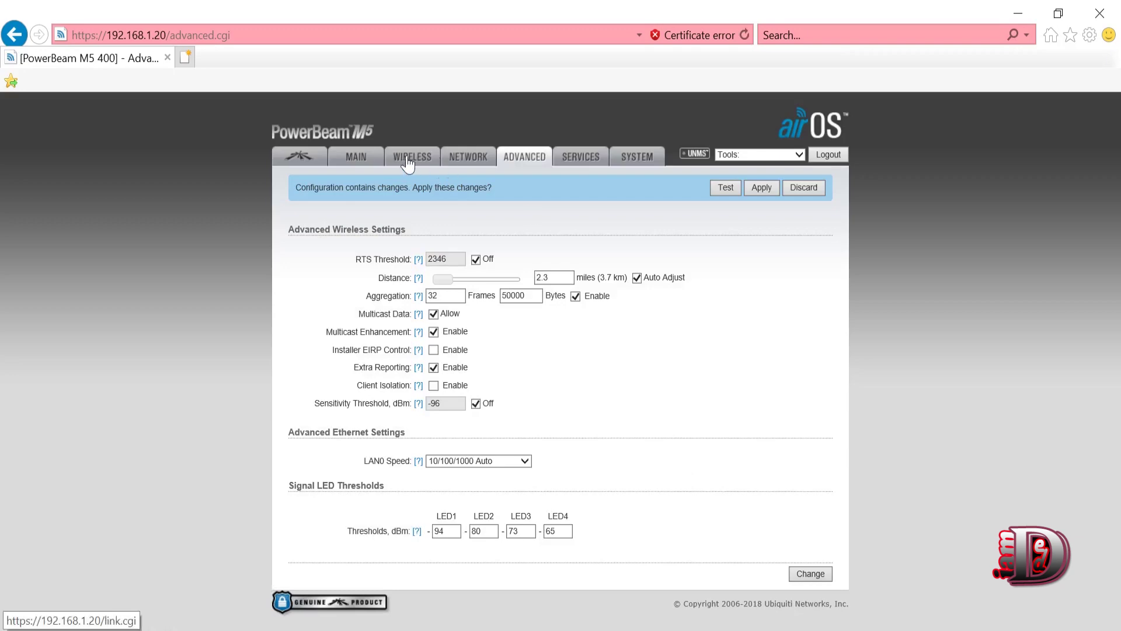
click(761, 188)
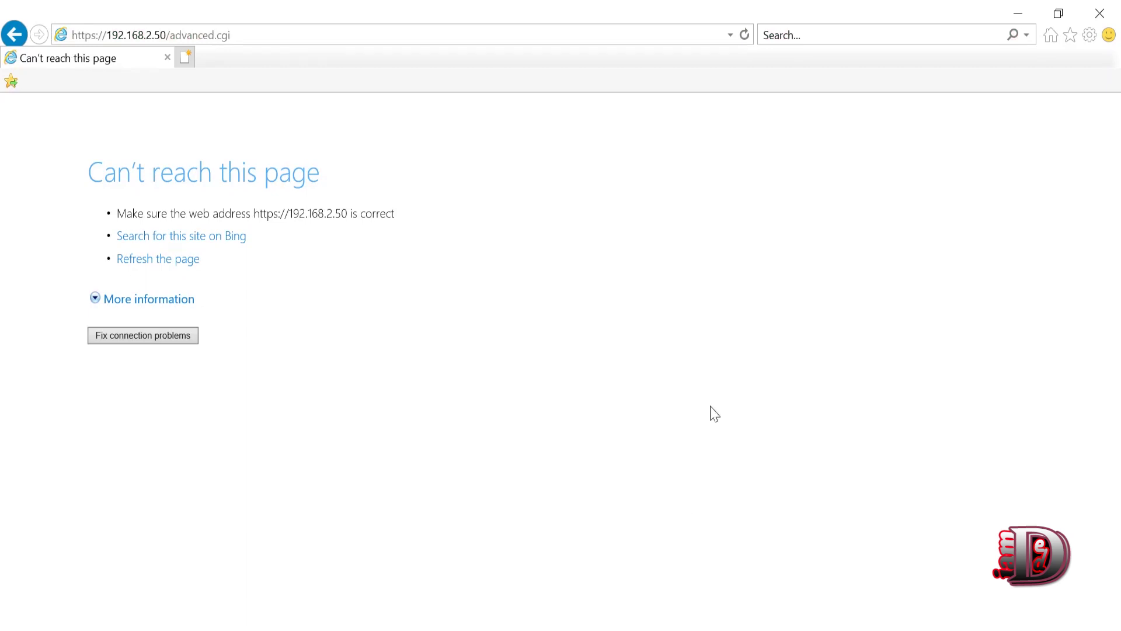
click(274, 39)
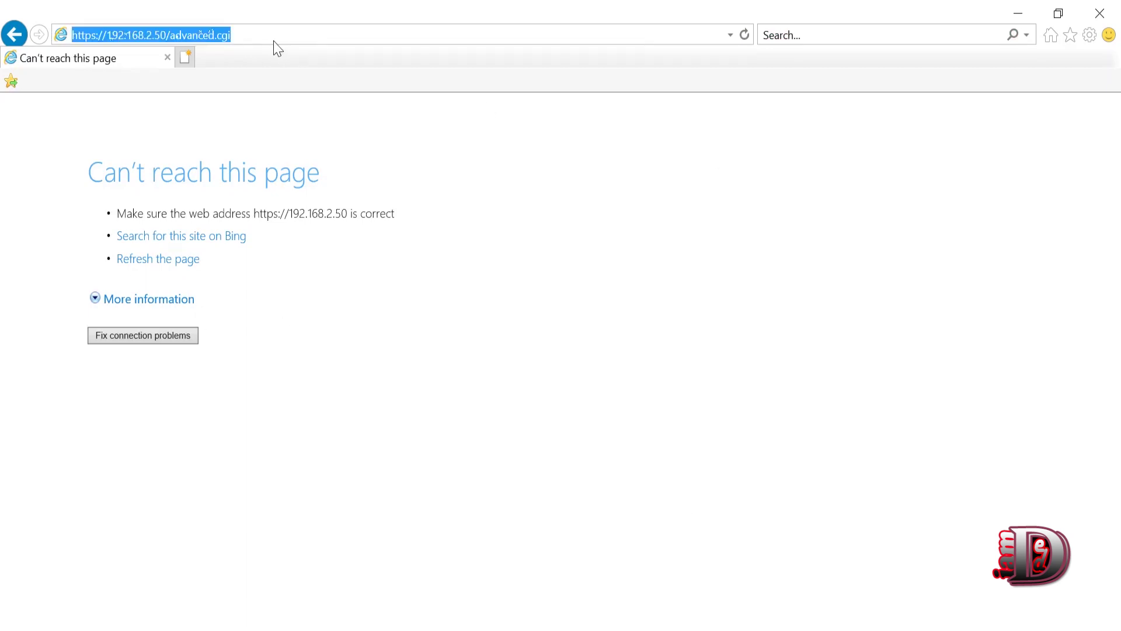
key(Return)
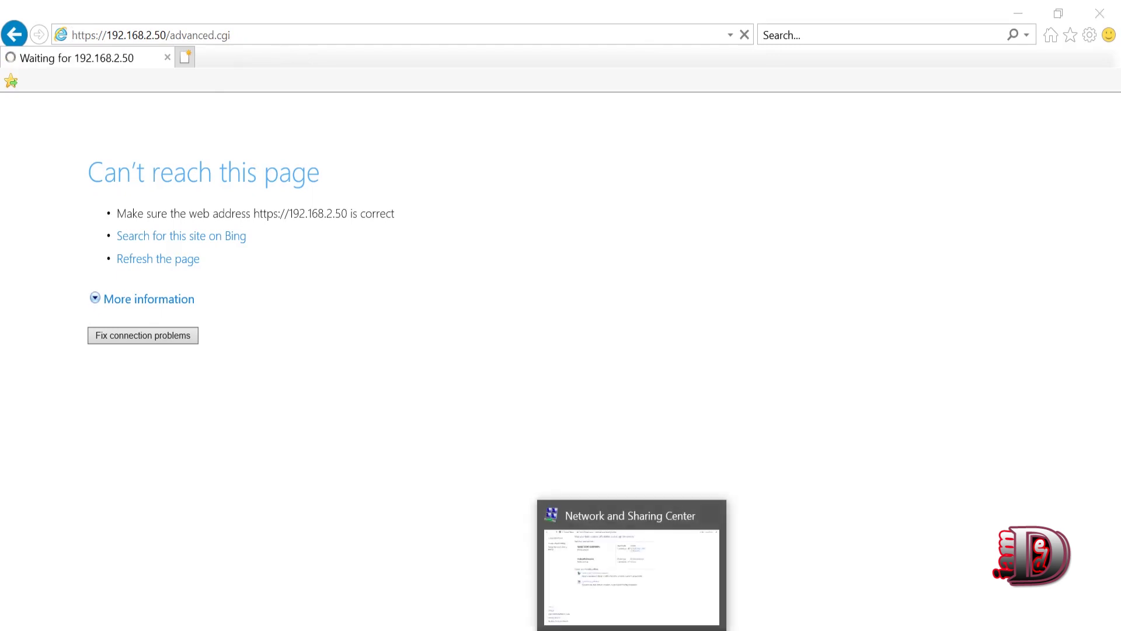
click(631, 627)
- Change the Ethernet adapter's static IPv4 address to 192.168.2.2 with mask 255.255.255.0
click(574, 230)
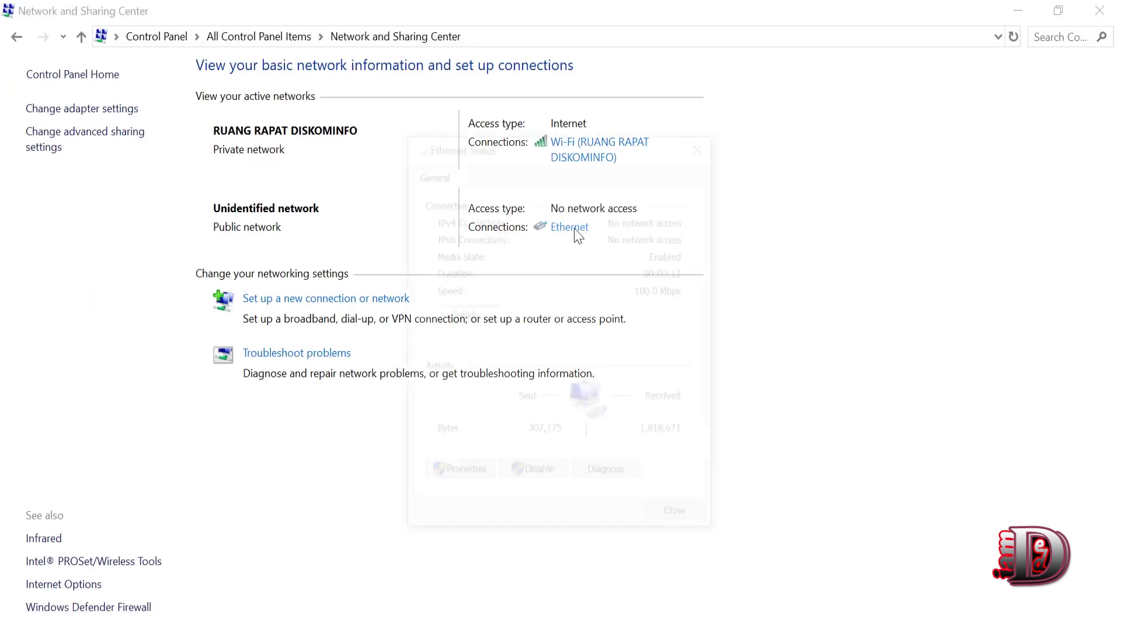
click(460, 476)
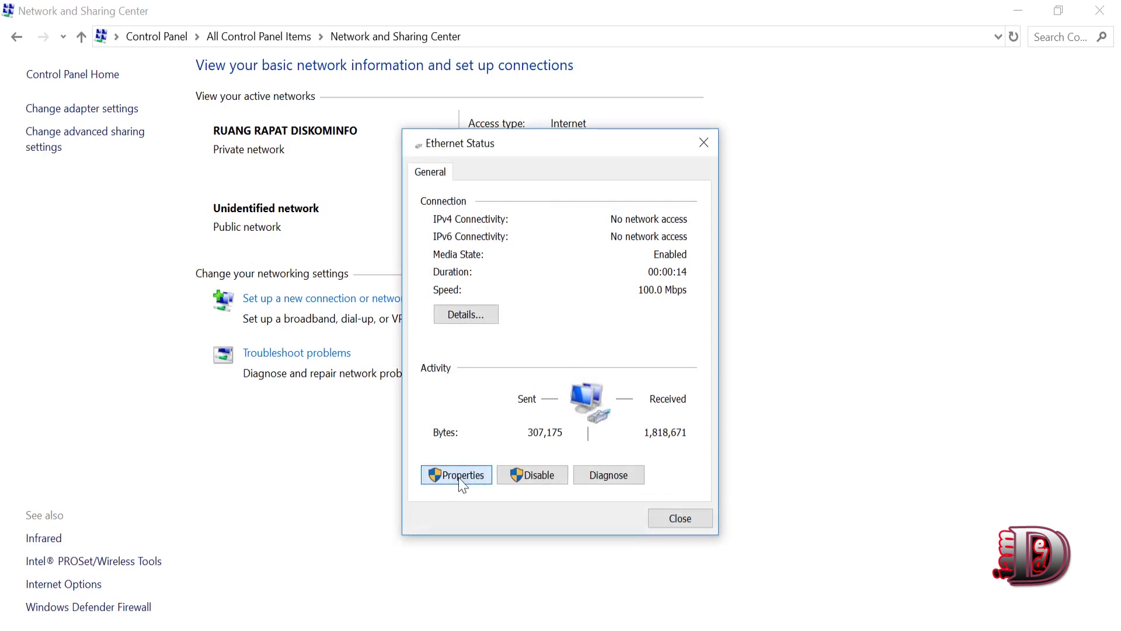
double_click(608, 405)
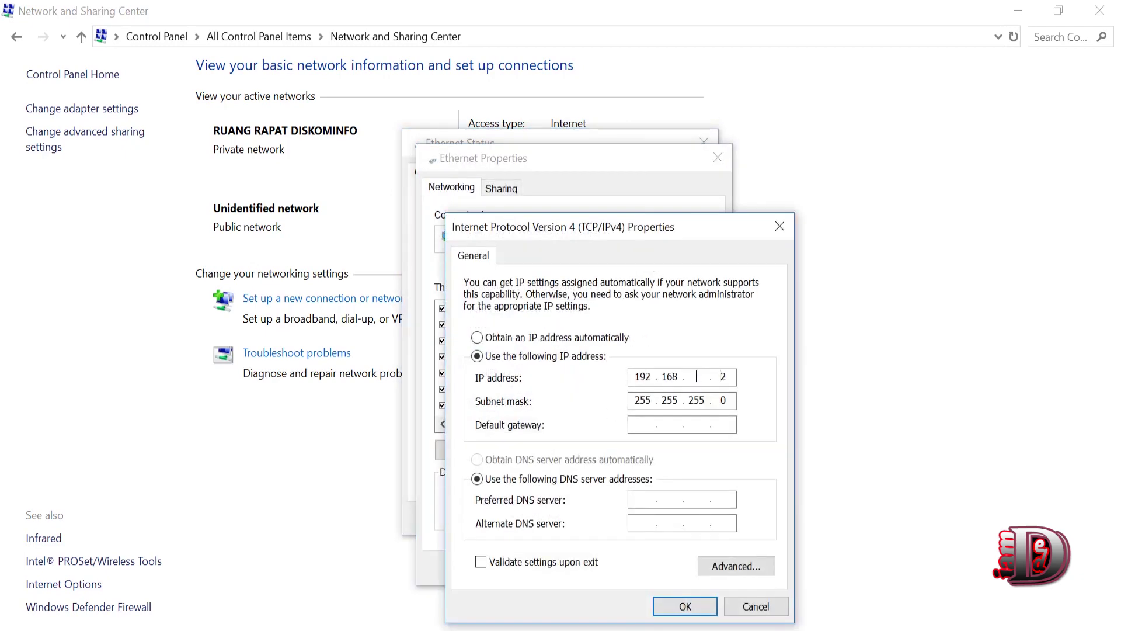
text(2)
click(722, 376)
click(700, 607)
click(625, 567)
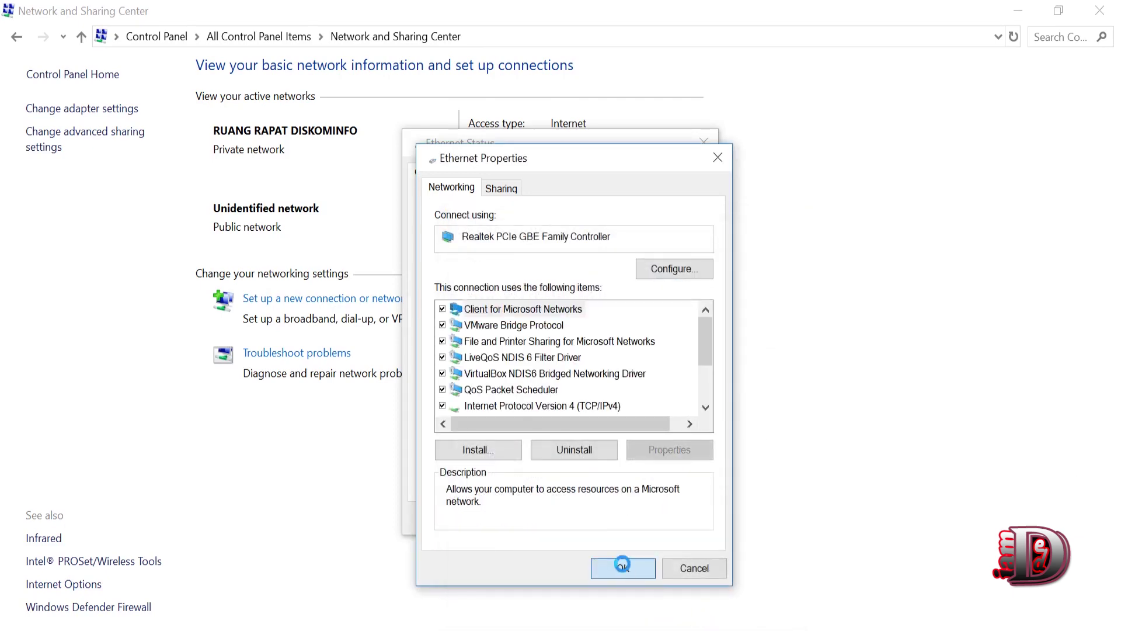
click(679, 518)
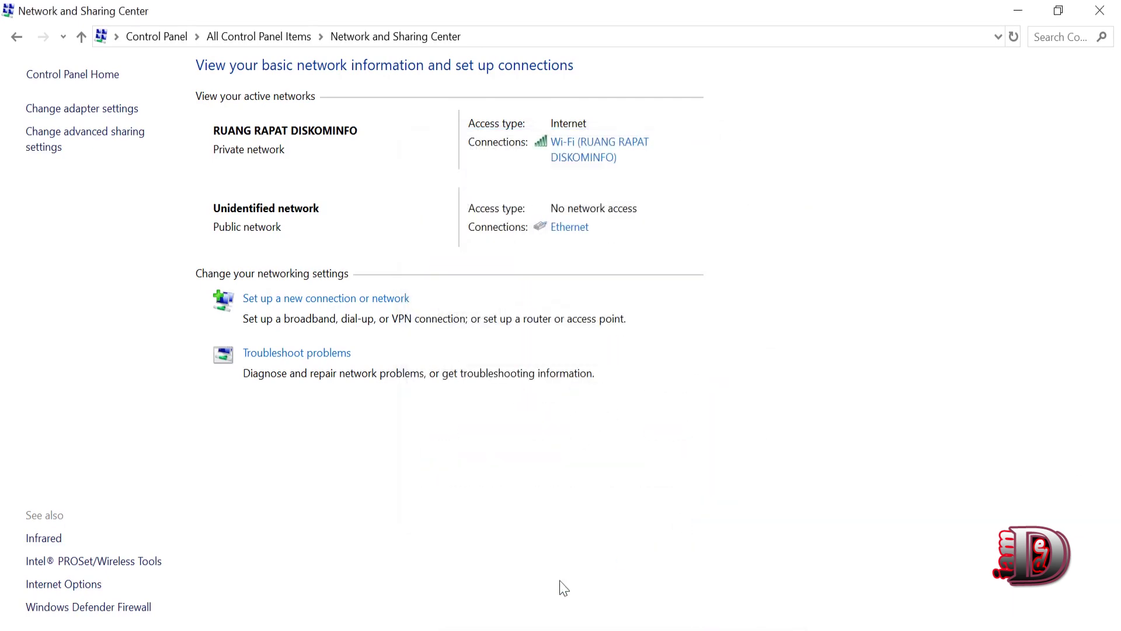
click(300, 625)
click(263, 35)
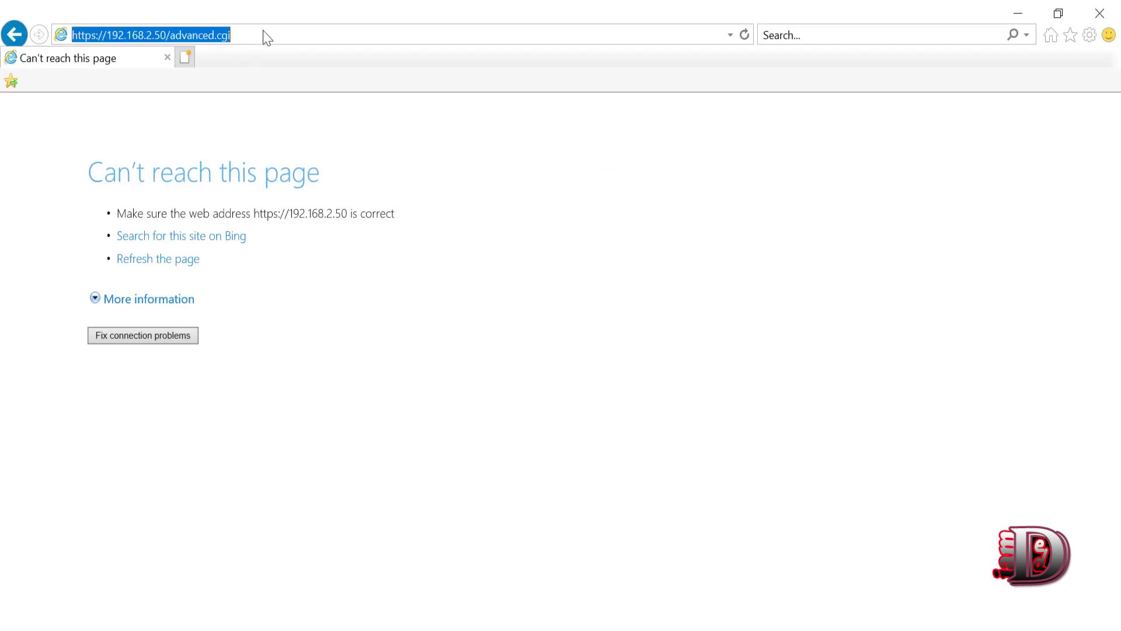
key(Return)
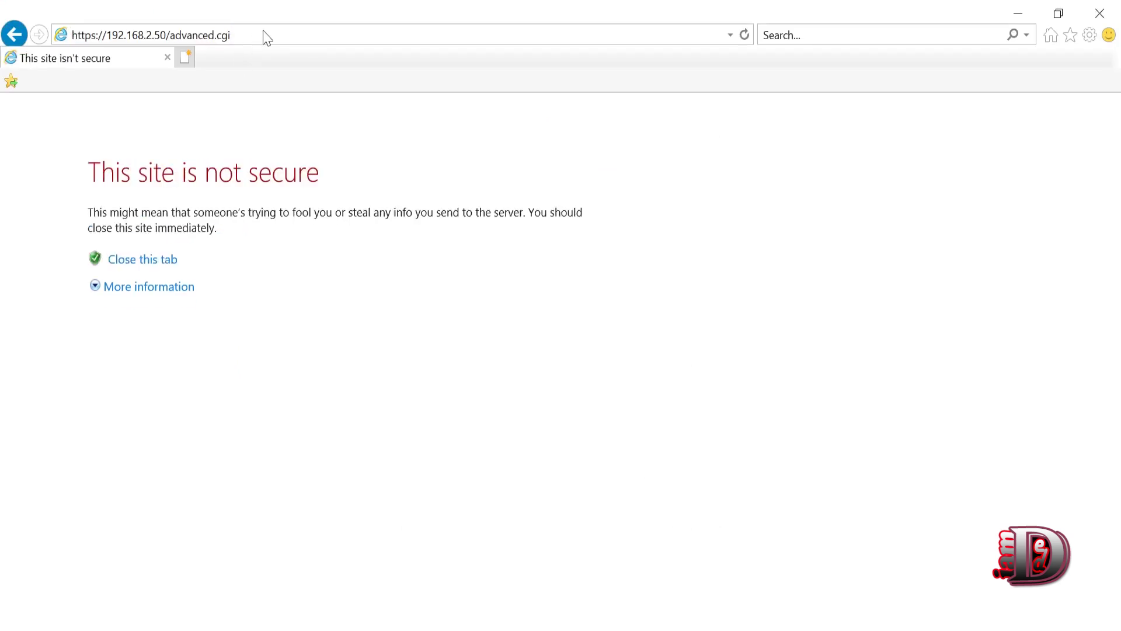
drag(45, 128, 378, 386)
click(324, 363)
click(168, 291)
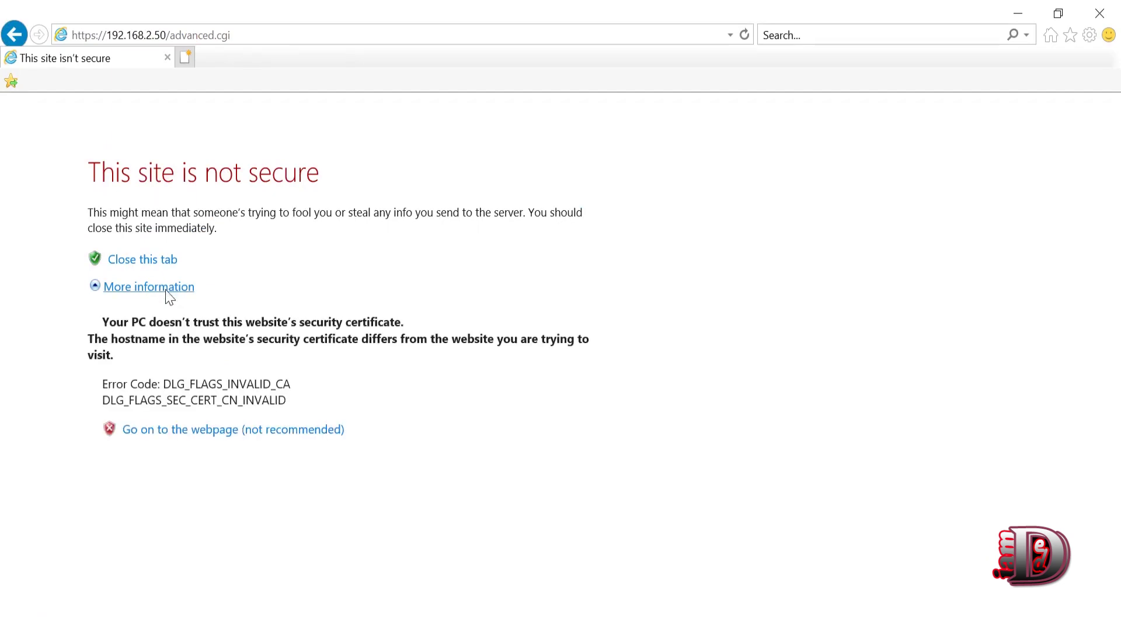
click(225, 432)
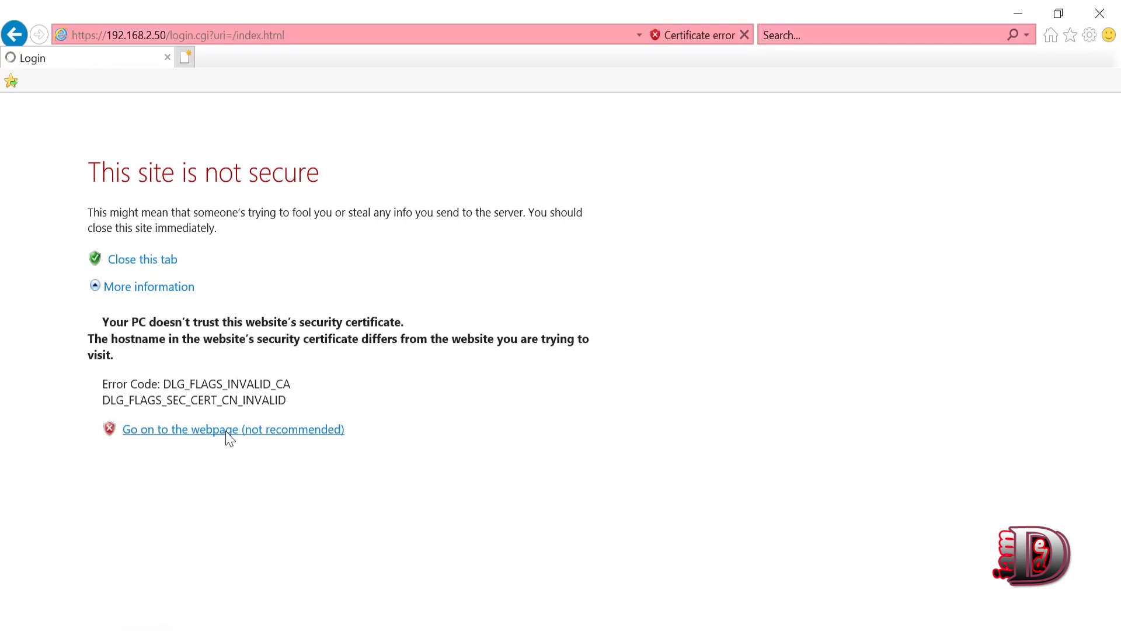
- Log in to the access point with the ubnt account without remembering the password
text(ubnt)
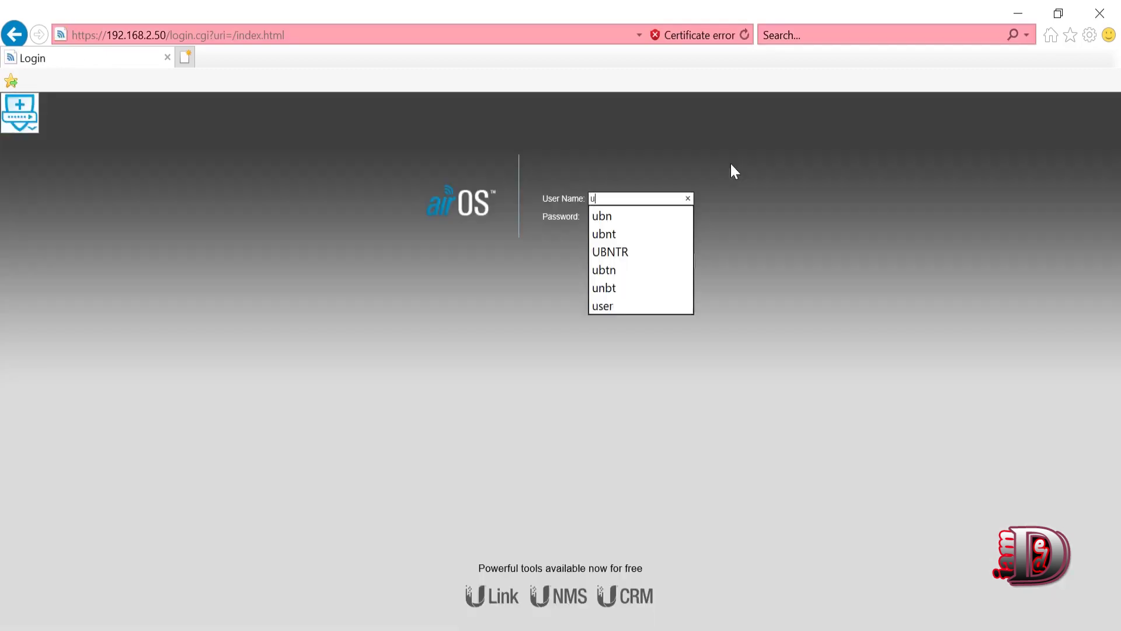
key(Tab)
text(ub*********)
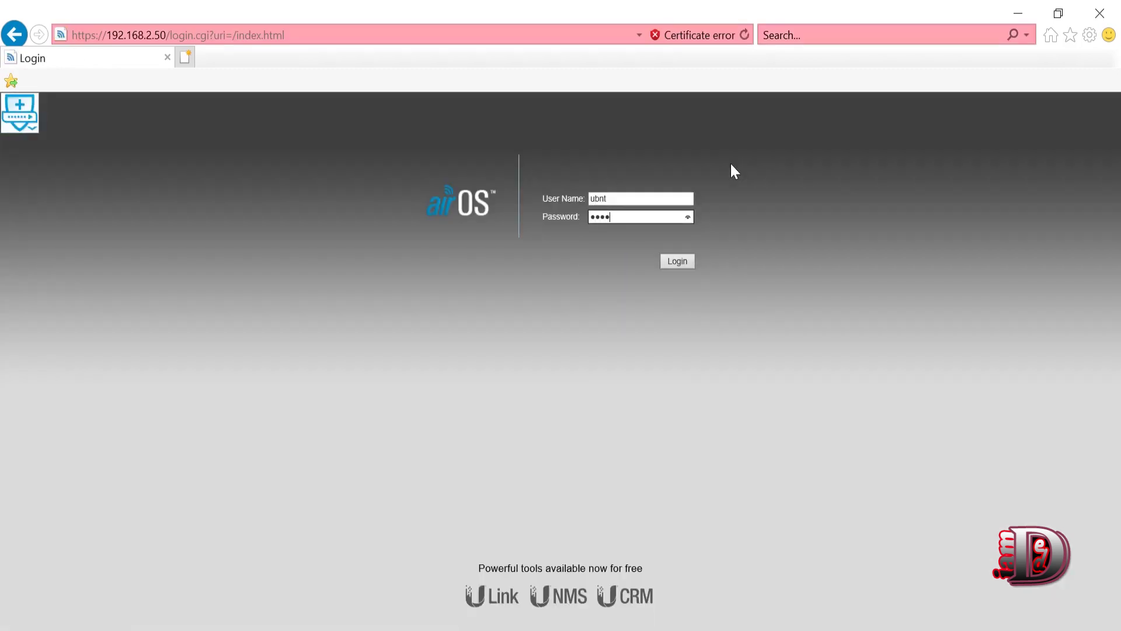
key(Return)
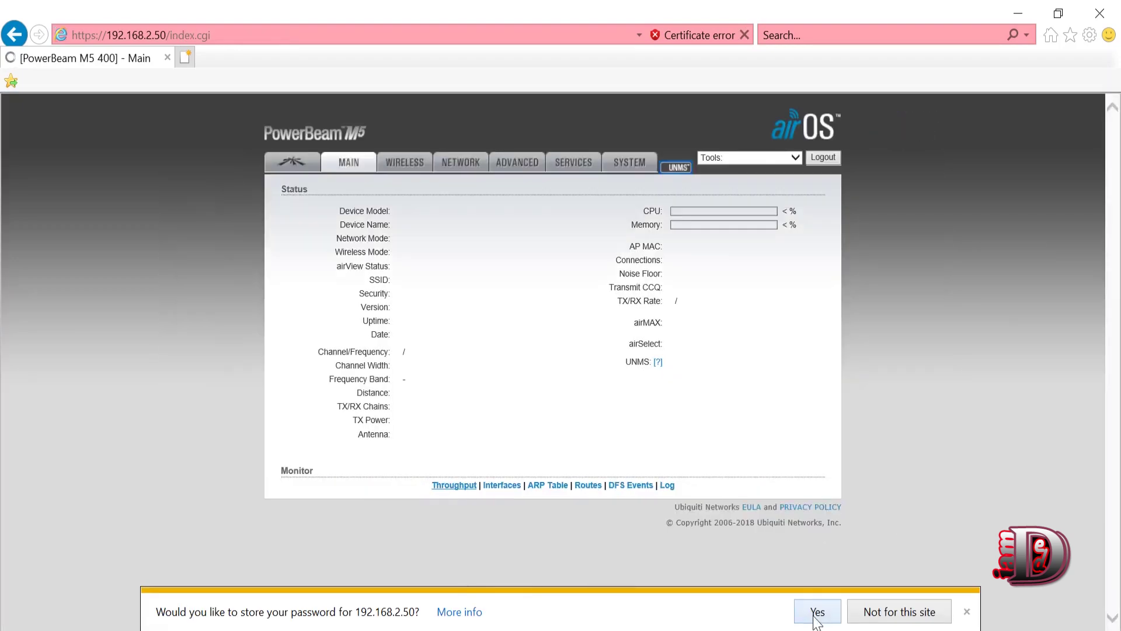
click(816, 611)
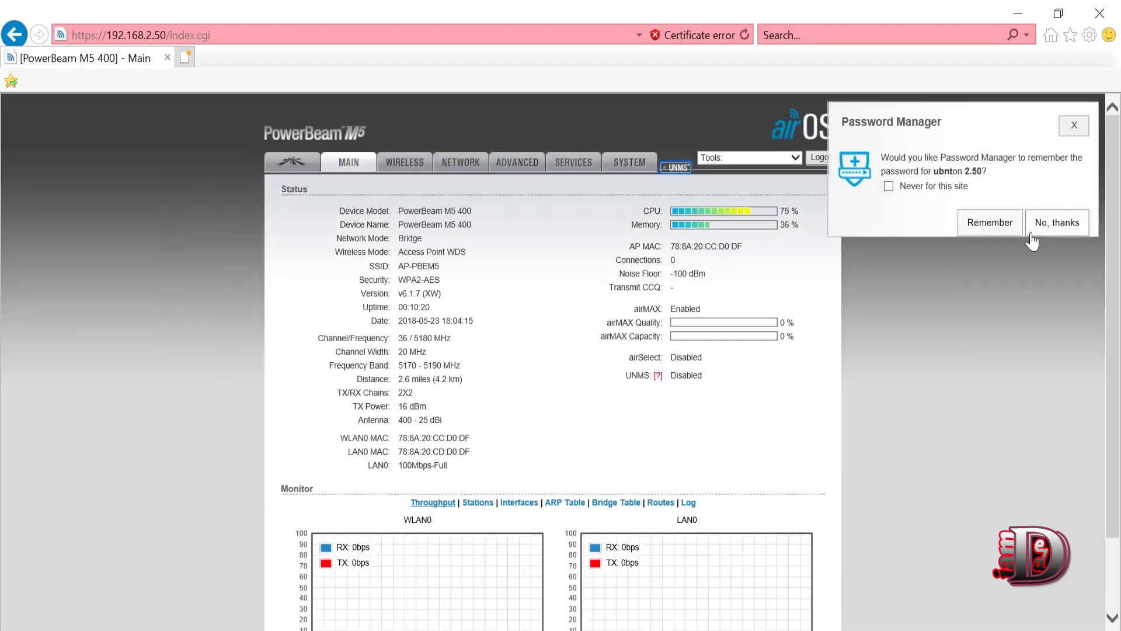
click(1057, 222)
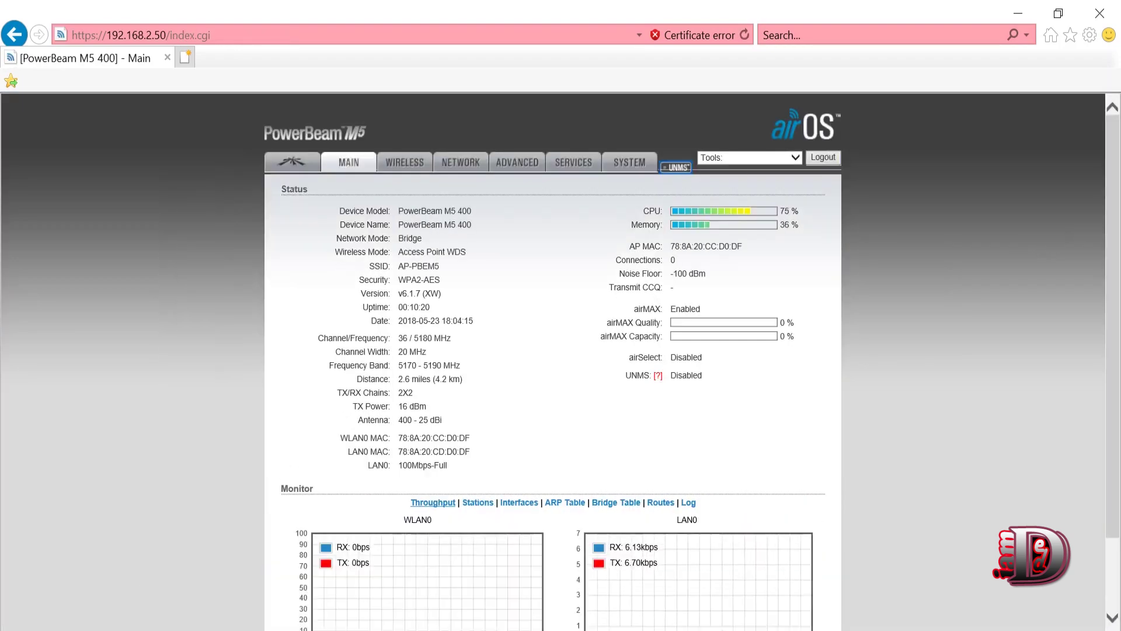
- Review the Wireless, Network and Main tabs, then close Internet Explorer
click(407, 161)
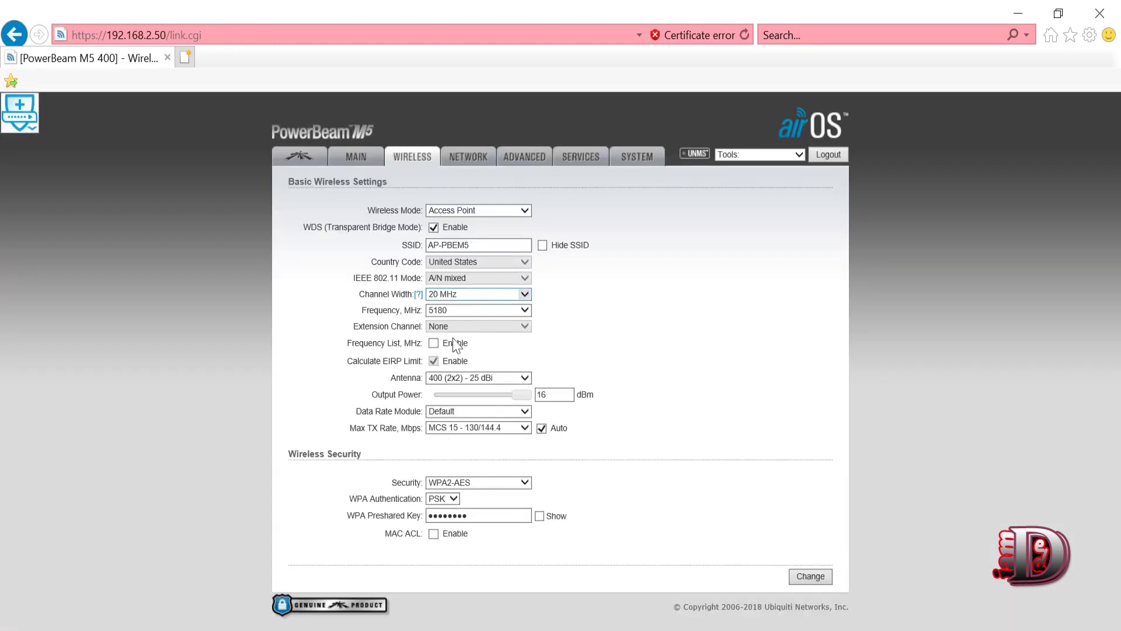
click(466, 157)
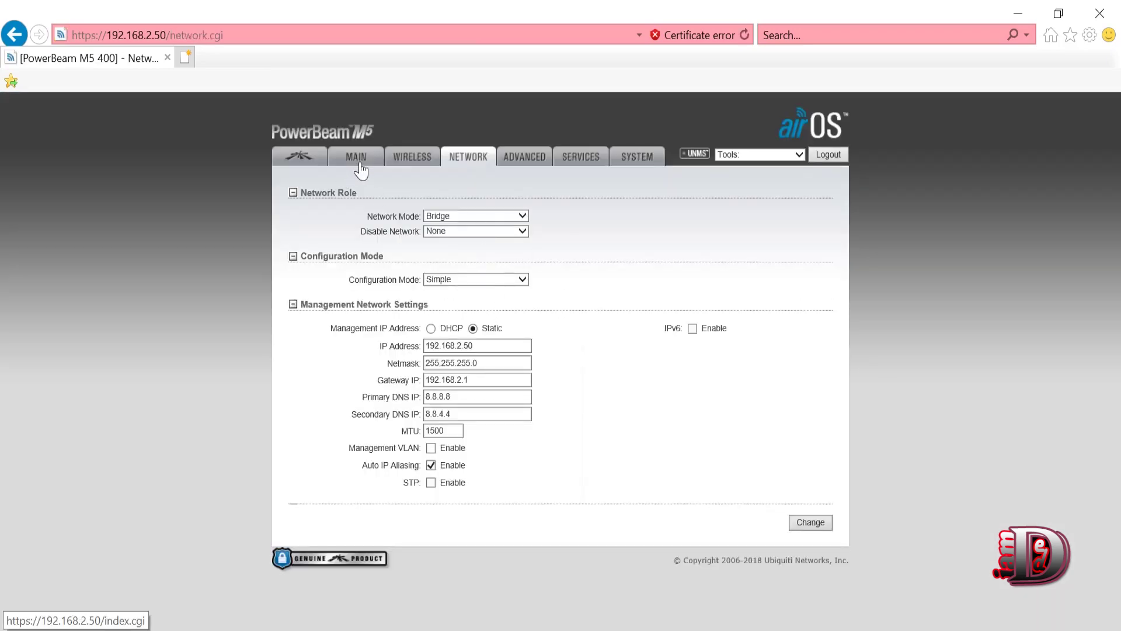
click(363, 160)
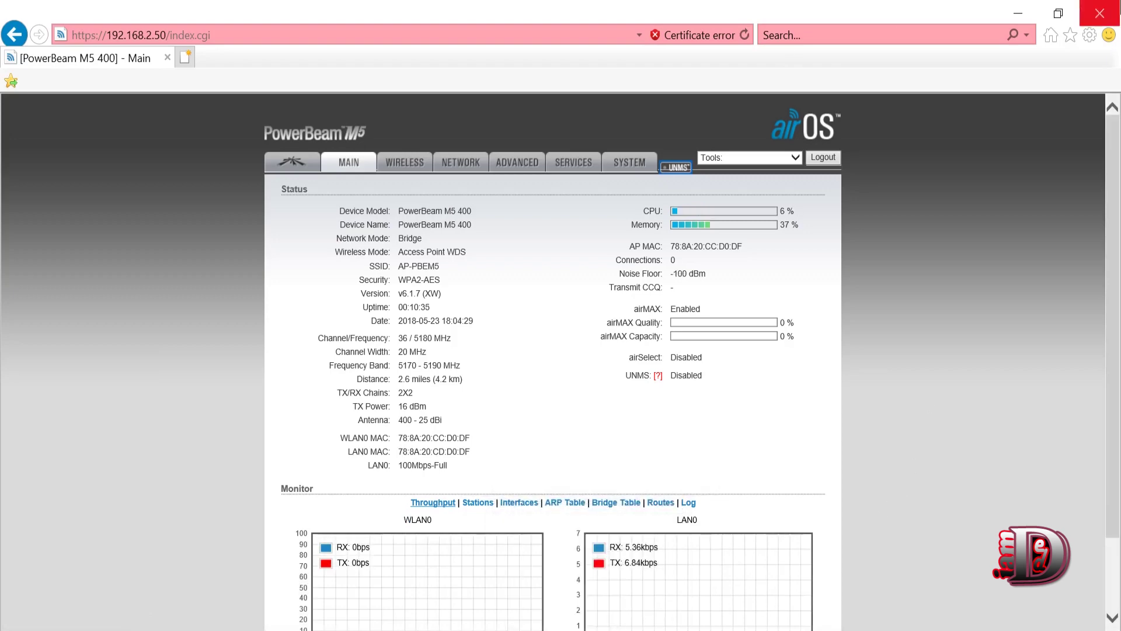
click(1099, 13)
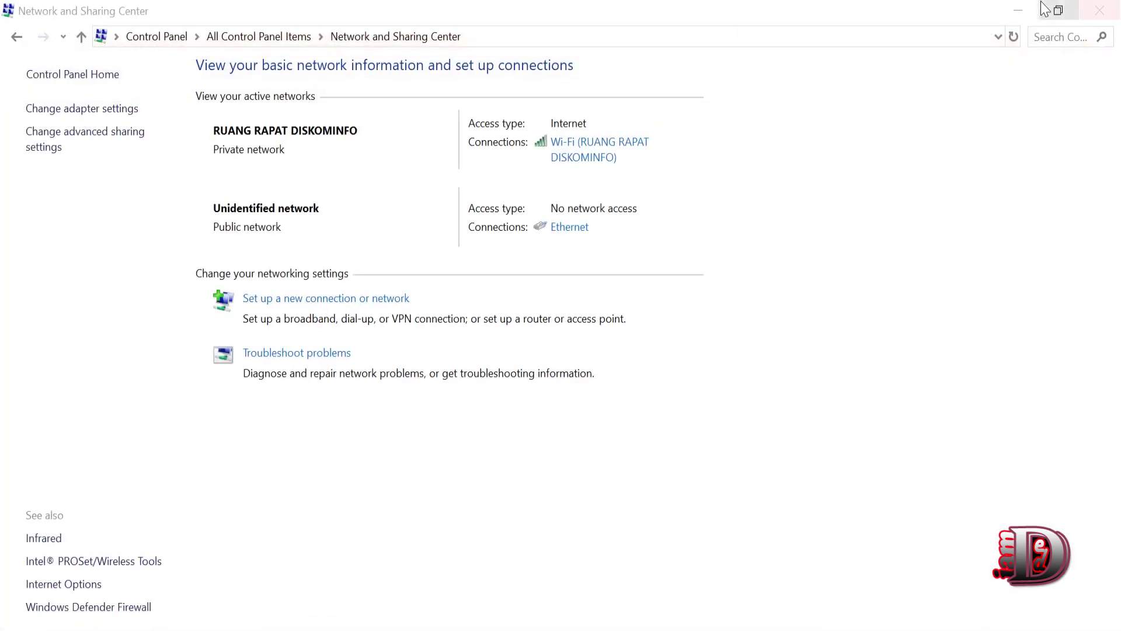
- Give the Ethernet adapter static IPv4 192.168.1.2 with subnet mask 255.255.255.0
click(1017, 4)
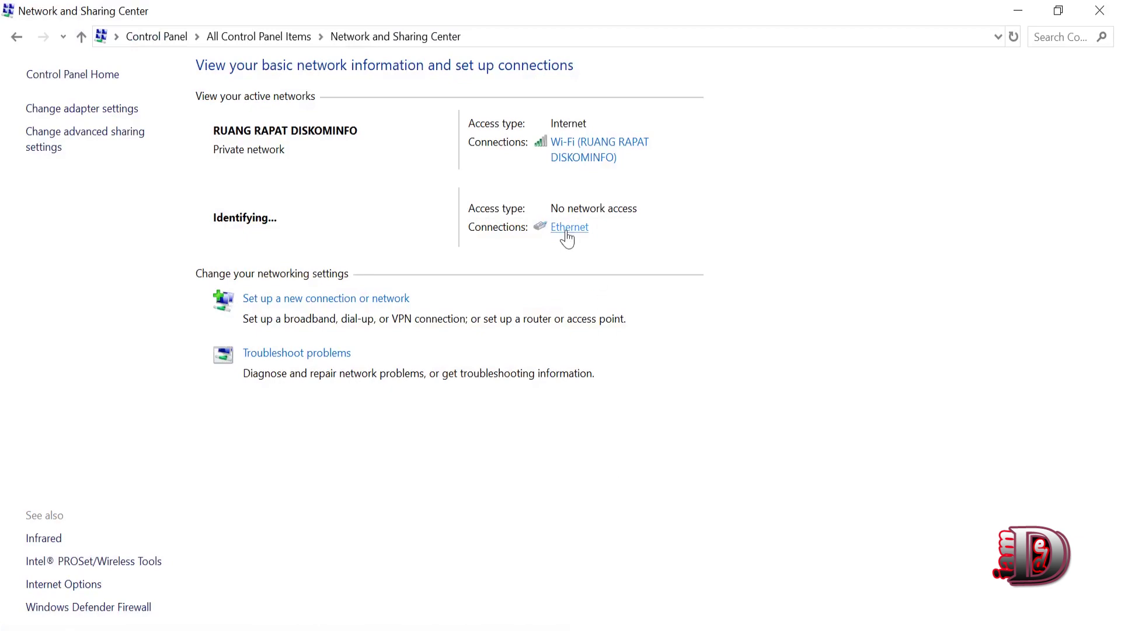
click(567, 232)
click(431, 474)
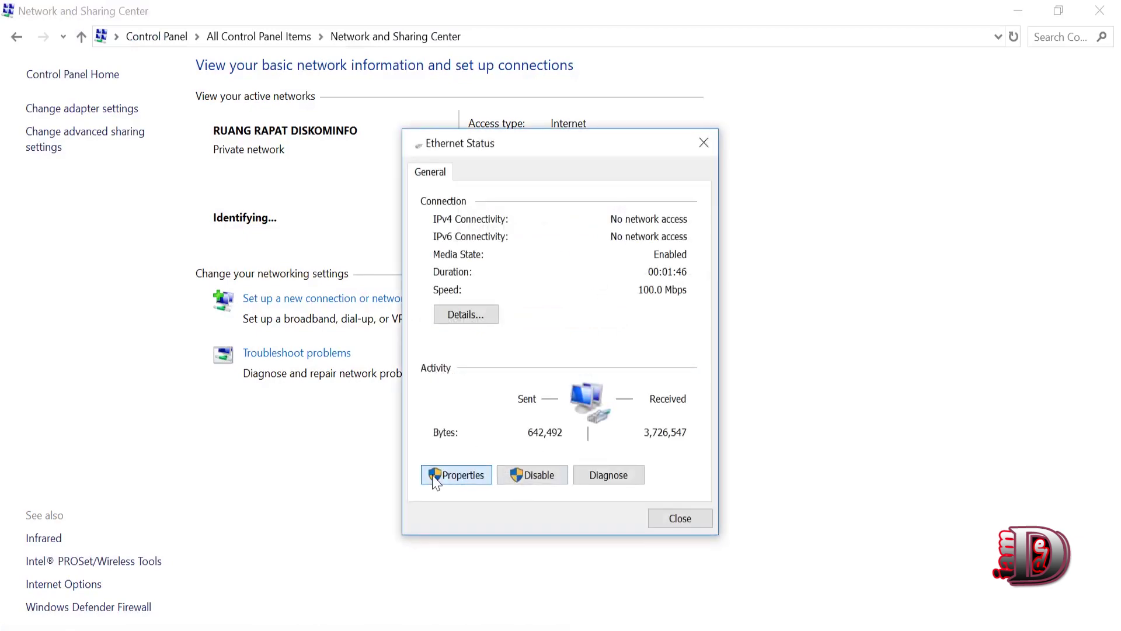
double_click(568, 407)
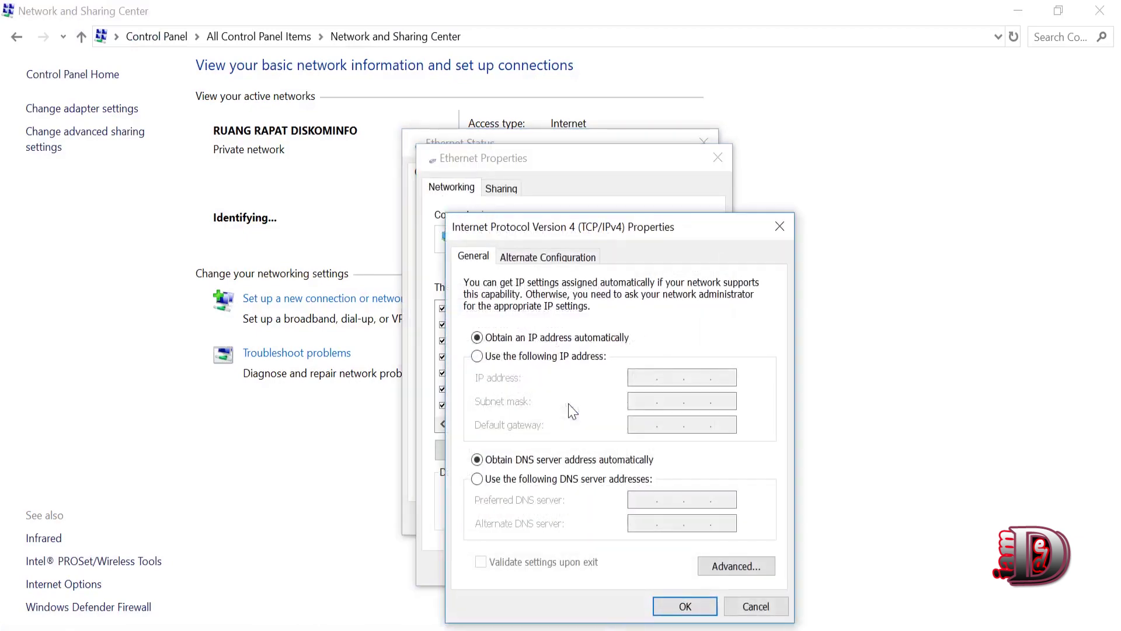
click(477, 355)
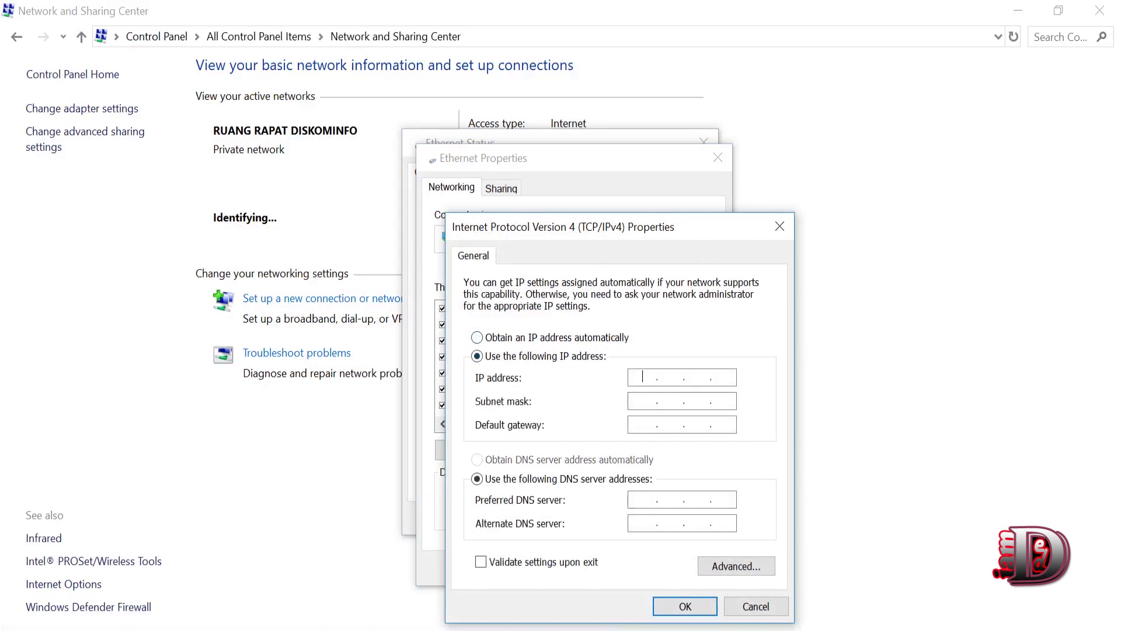
text(192 . 168 . 1 . 2)
key(Tab)
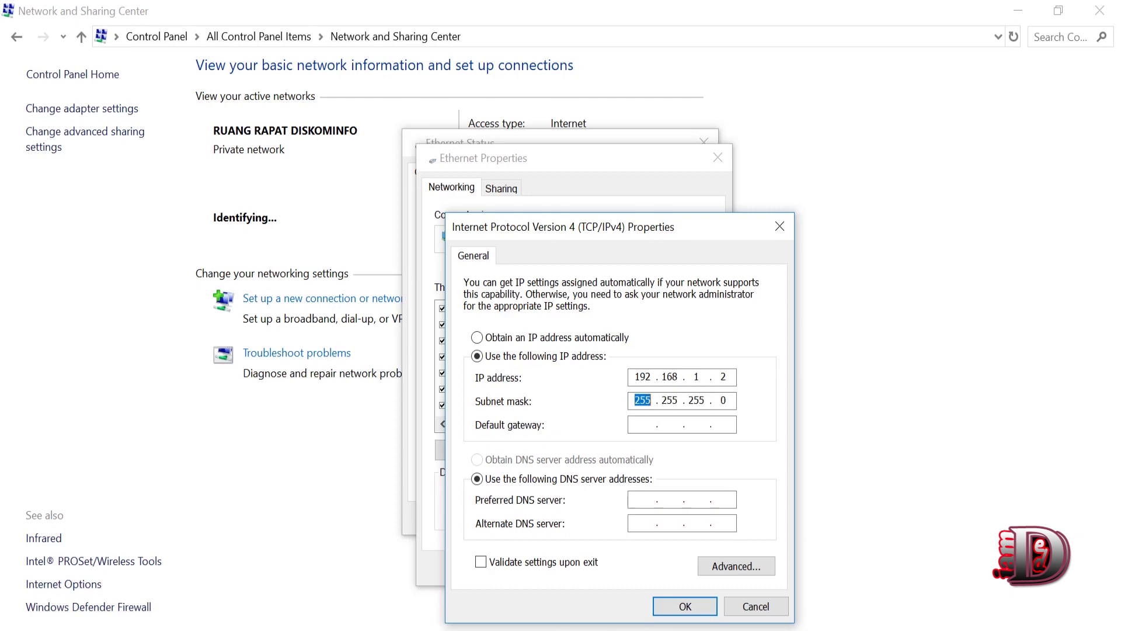
click(679, 607)
click(633, 567)
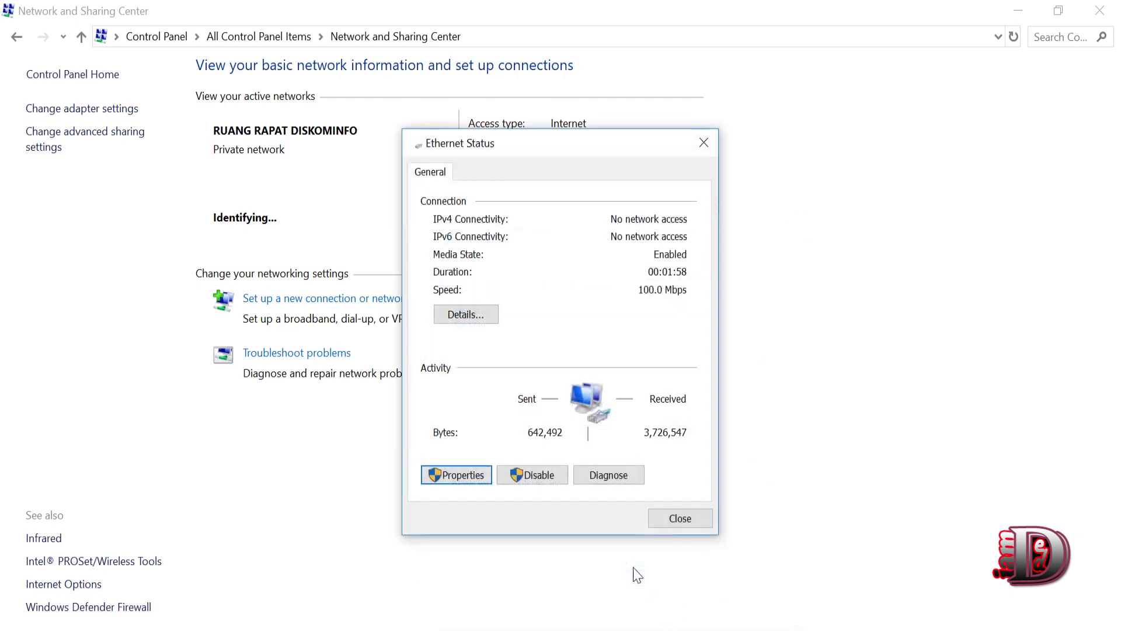
click(663, 518)
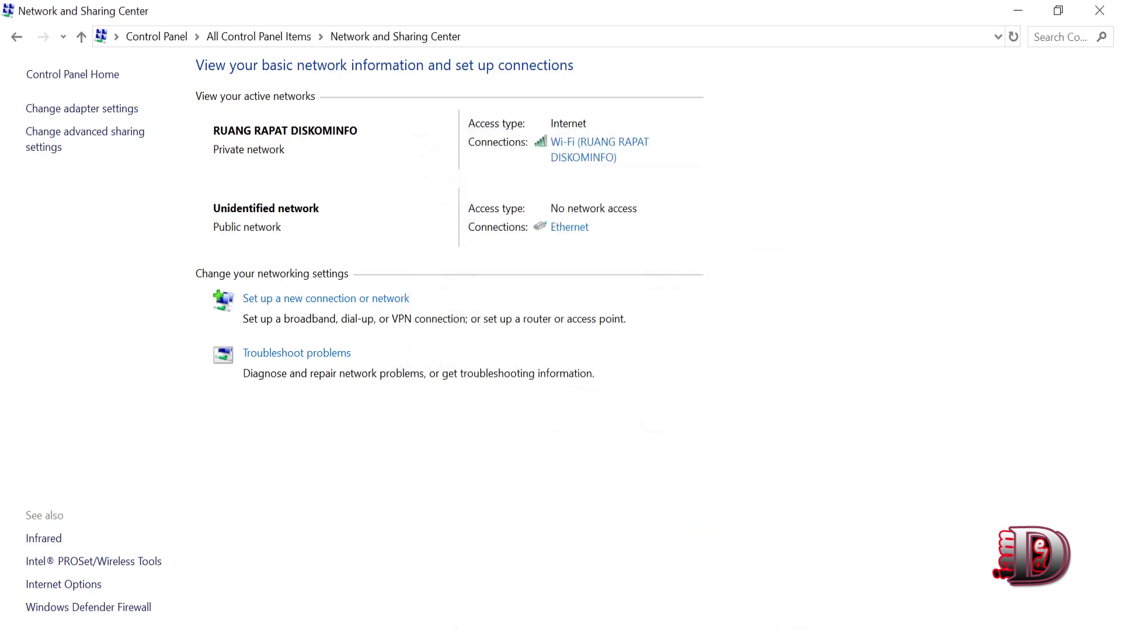
- Browse to the station at 192.168.1.20 and proceed past the certificate warning
click(155, 557)
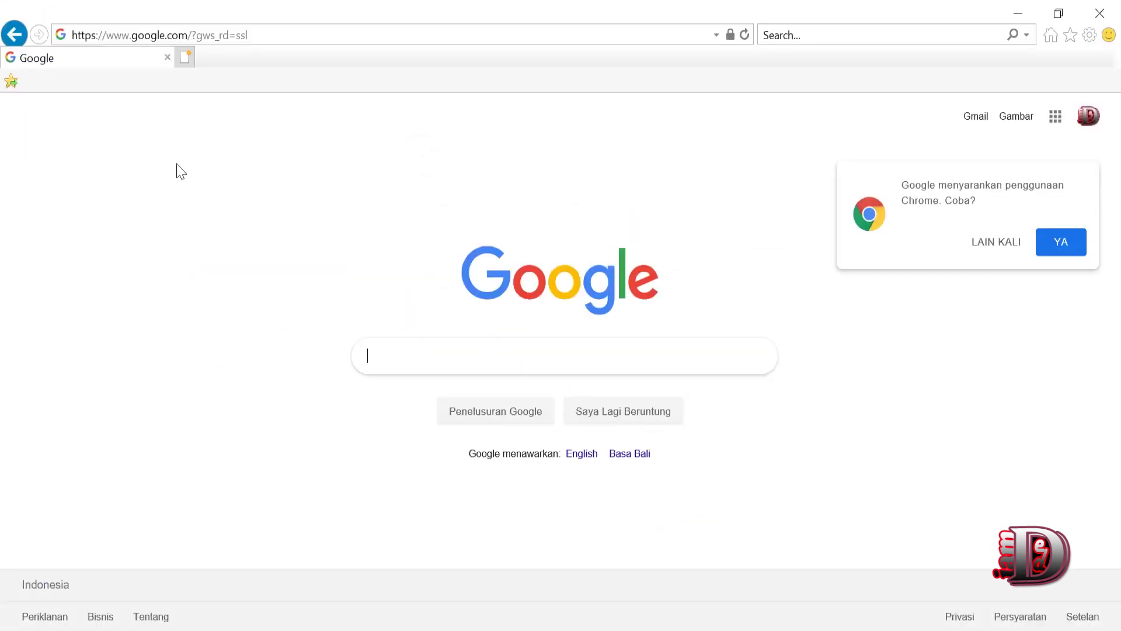
click(170, 34)
text(192.168.1.20/)
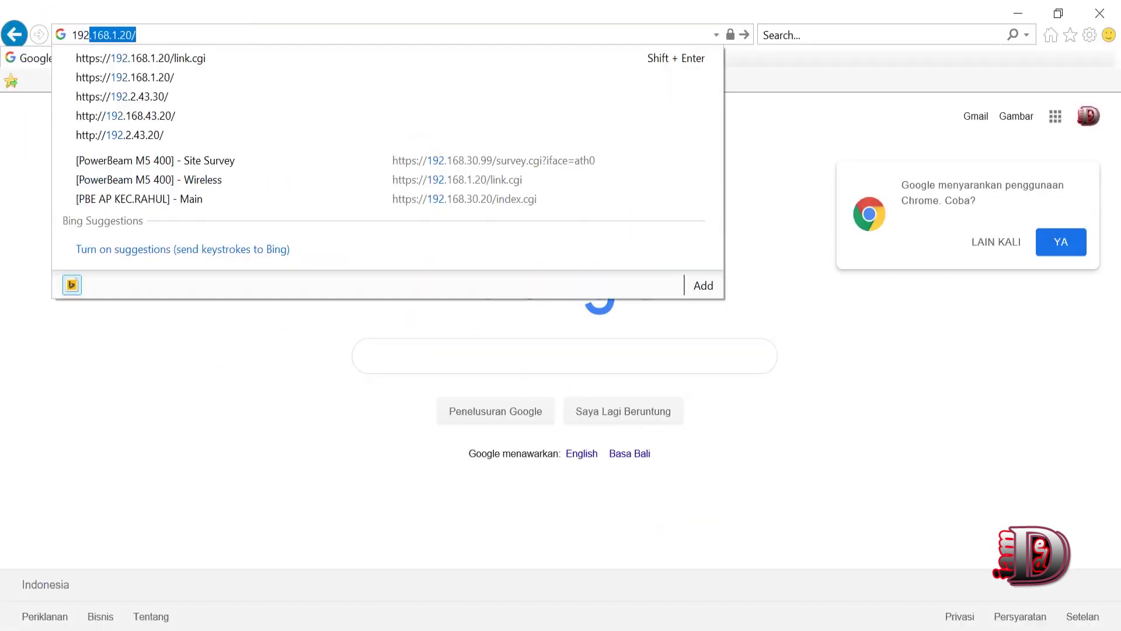
key(Return)
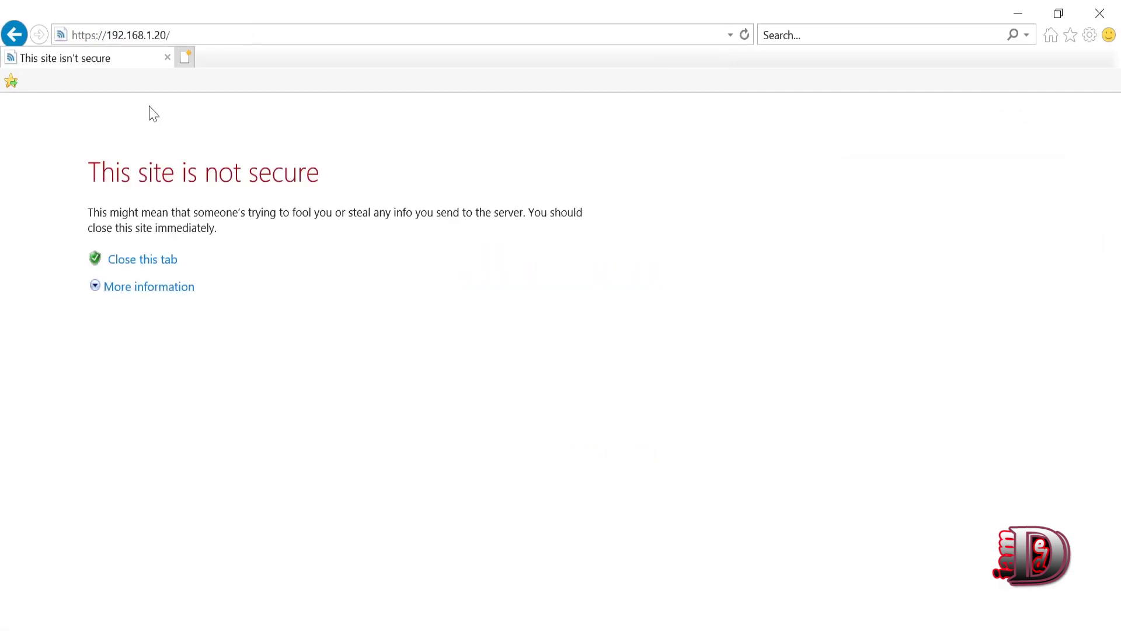
click(202, 35)
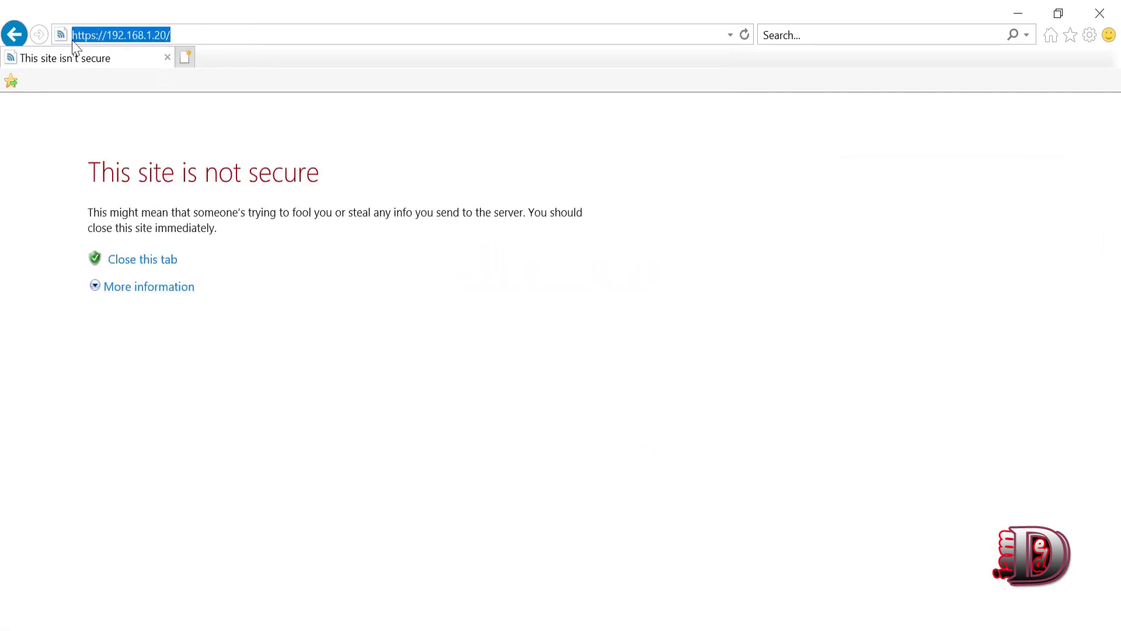
drag(271, 341, 55, 173)
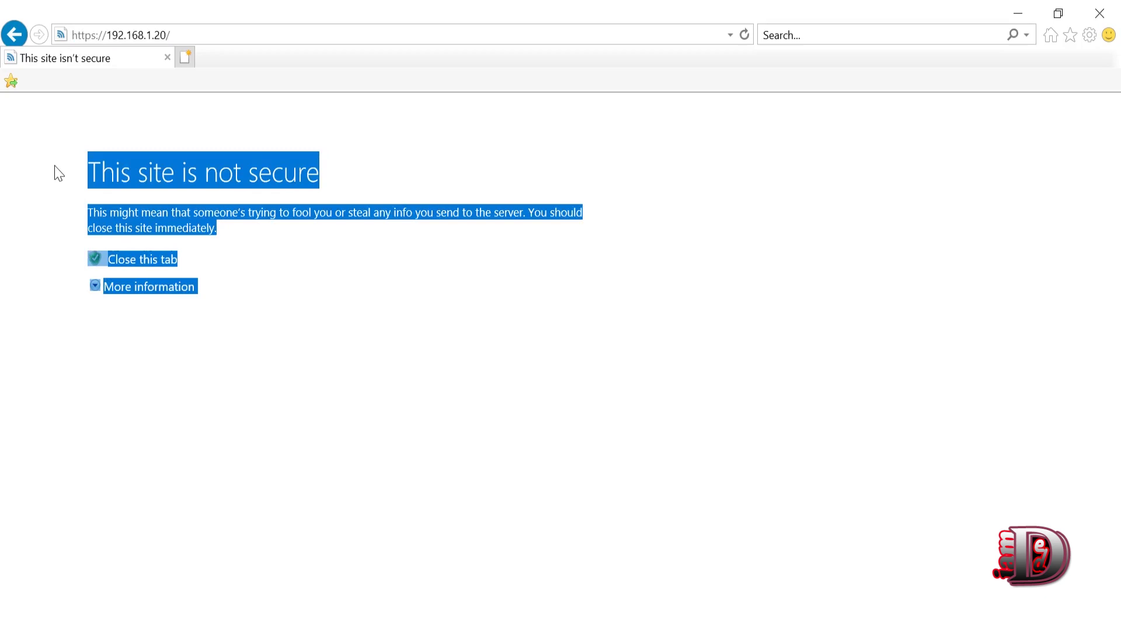
click(194, 367)
click(152, 295)
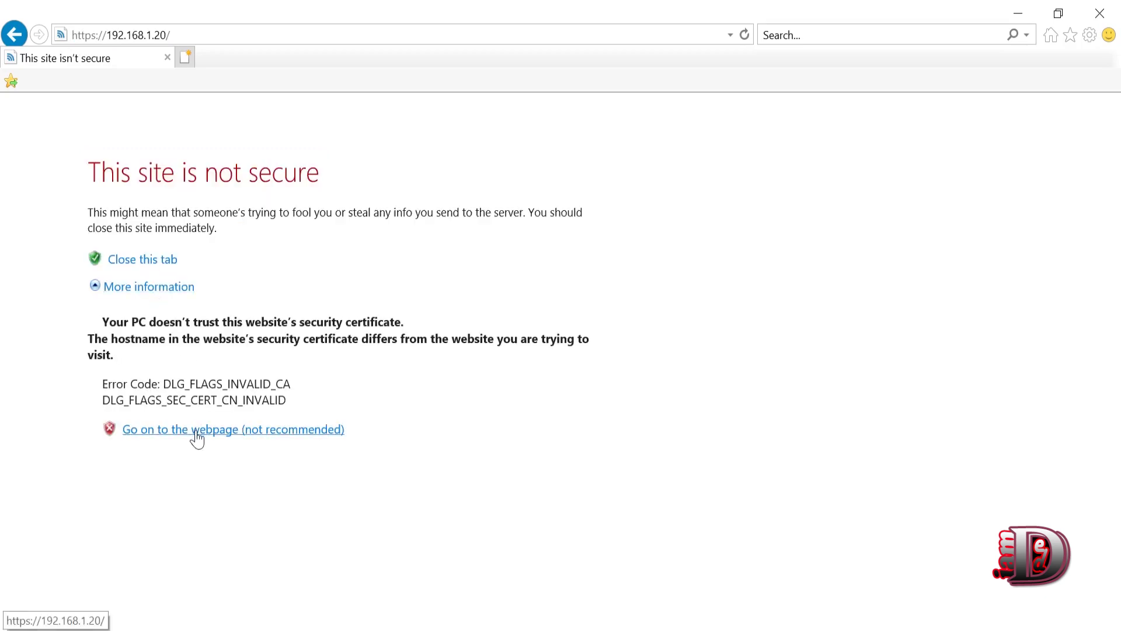
click(196, 435)
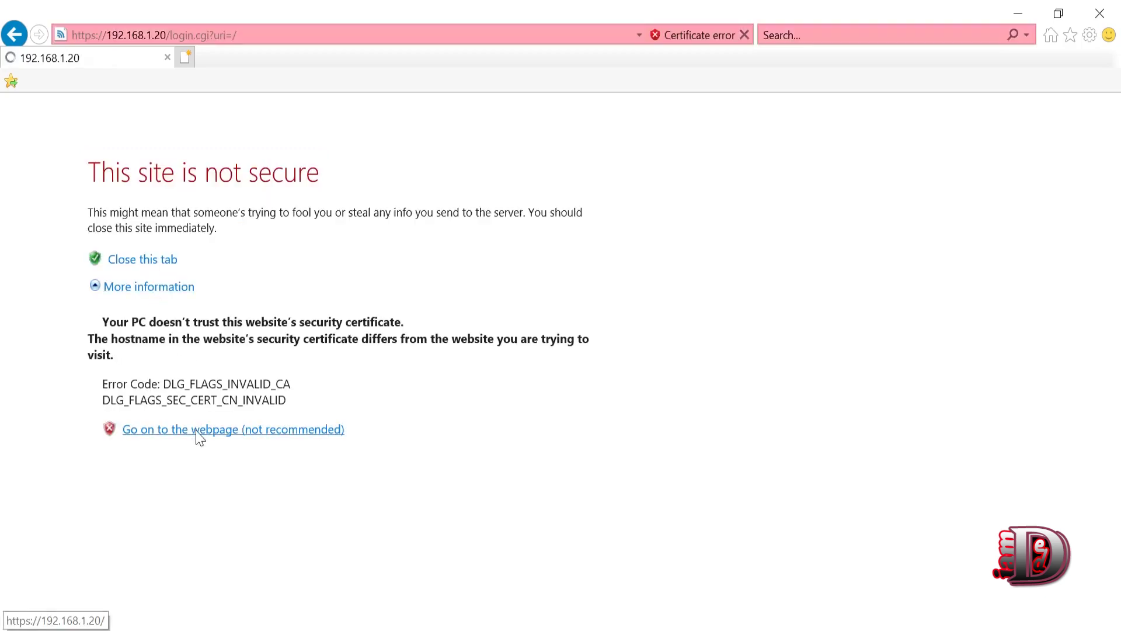
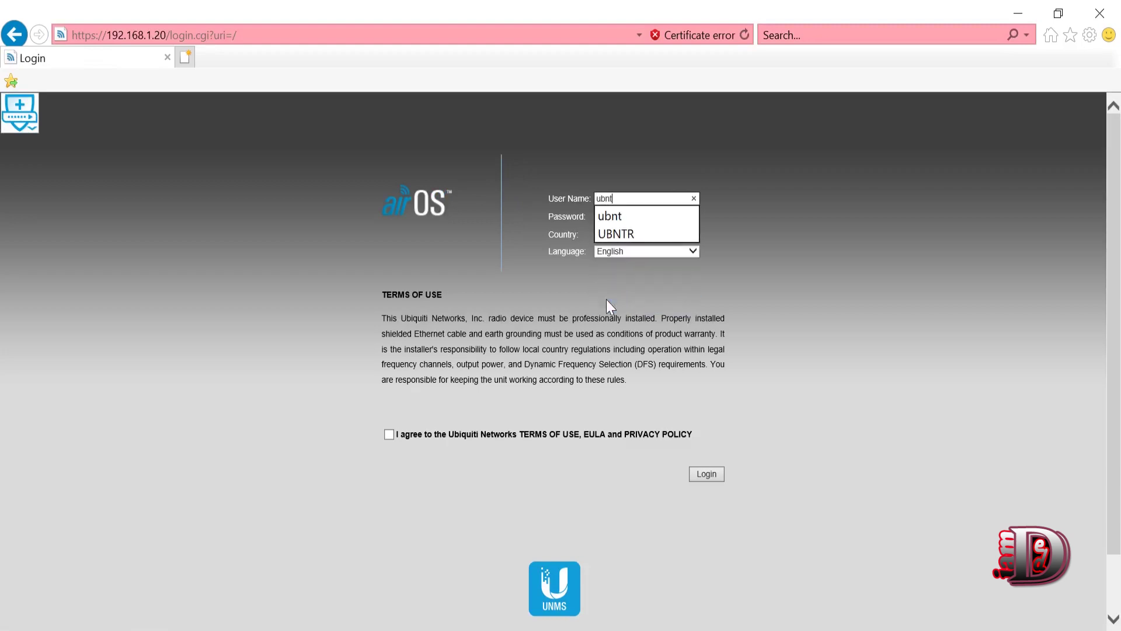
- Log in with the default ubnt credentials, country United States, accepting the terms of use
key(Tab)
key(Tab)
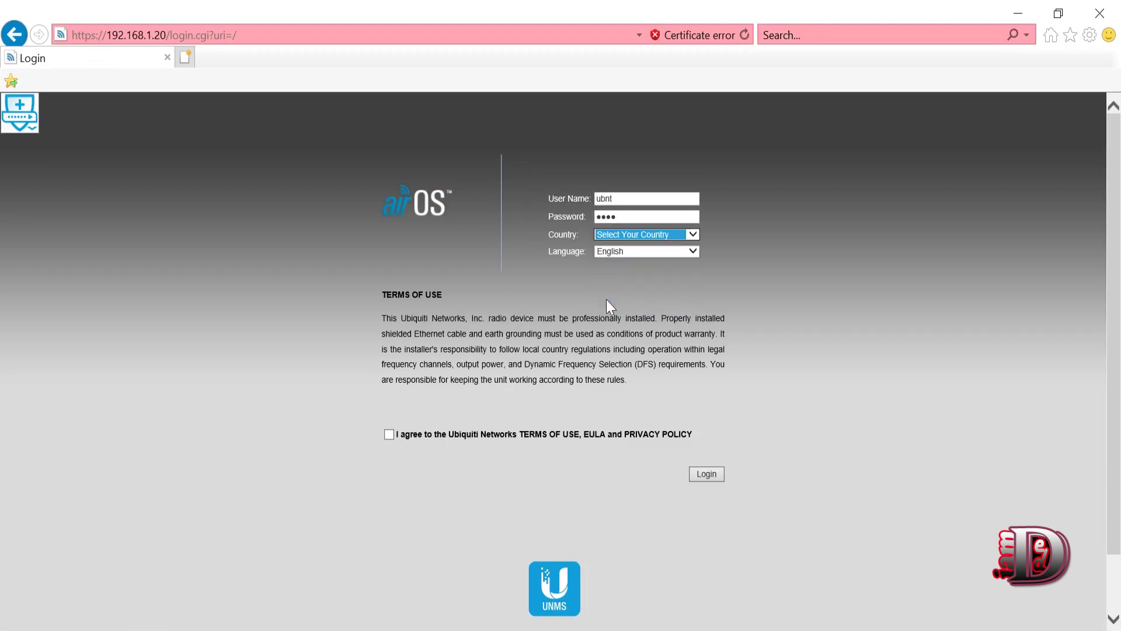
text(United States)
click(387, 438)
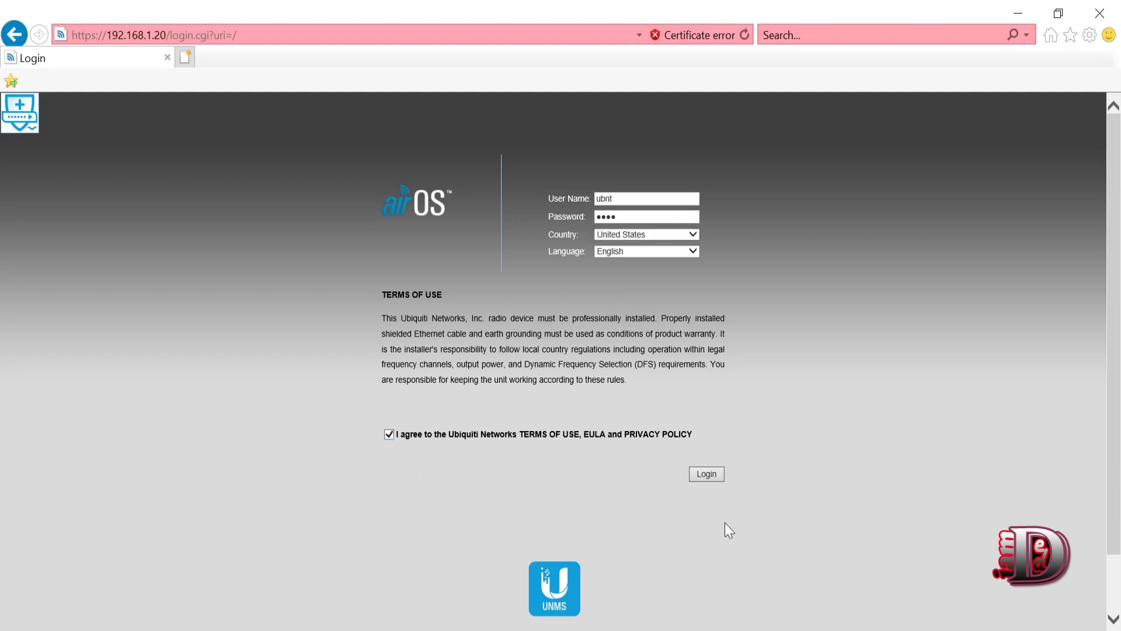
click(717, 476)
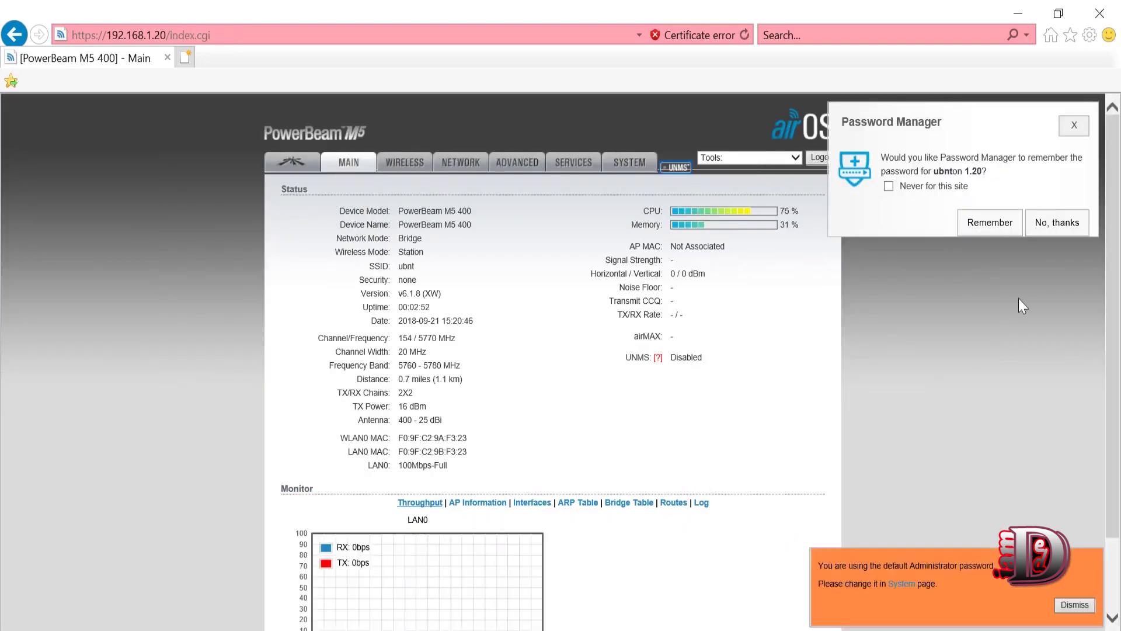
- Decline saving the password and dismiss the default password warning on the Main page
click(1060, 222)
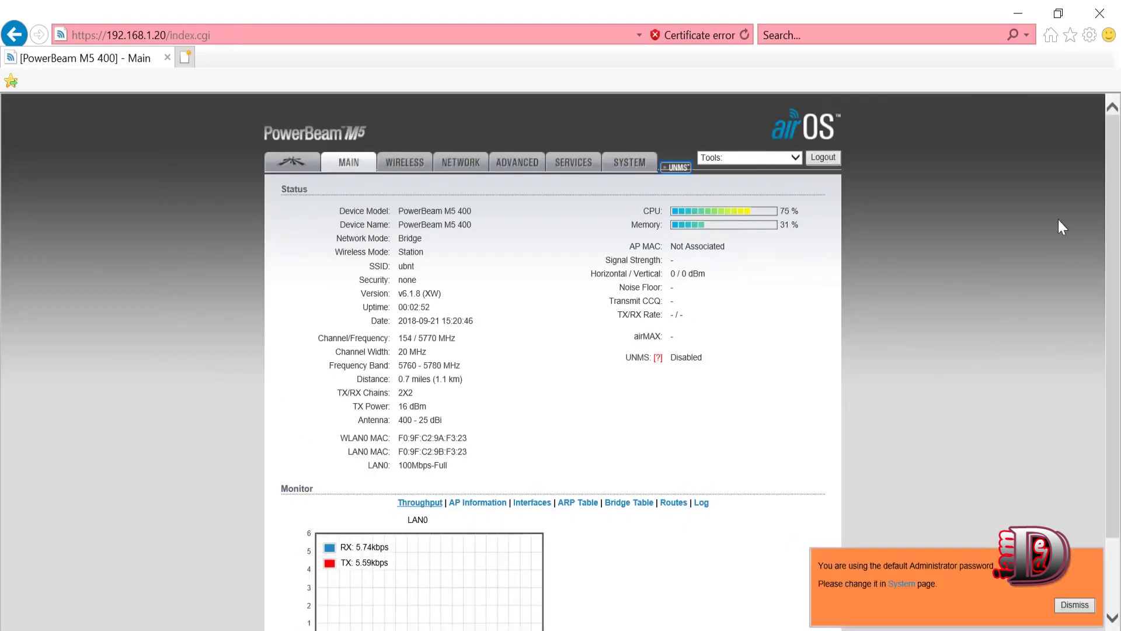
click(1074, 605)
drag(312, 193, 805, 482)
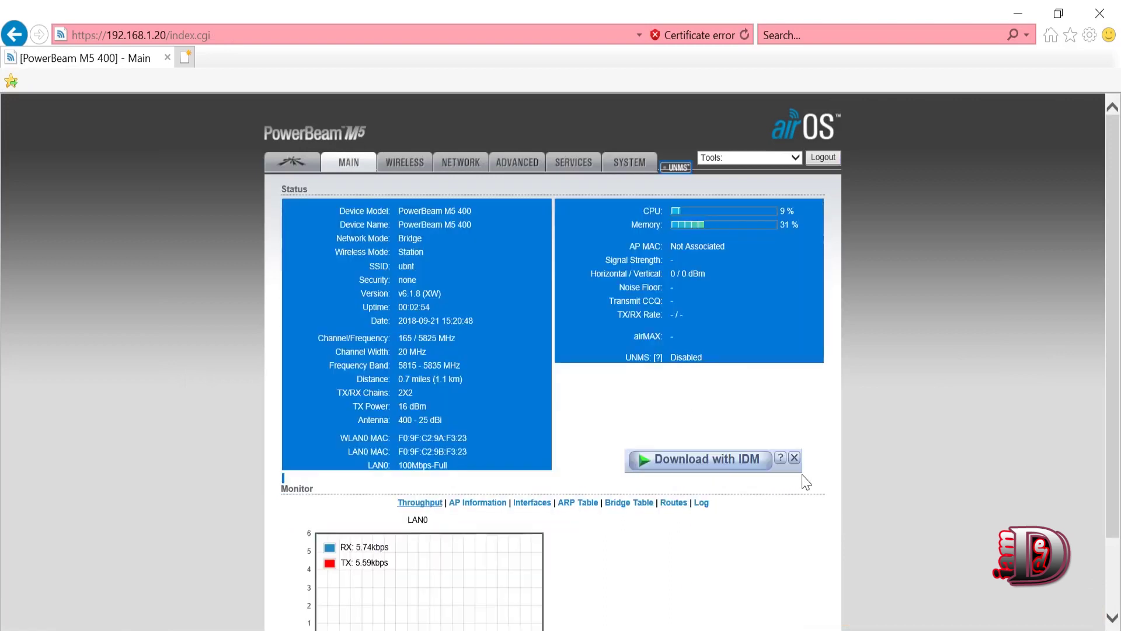
click(682, 390)
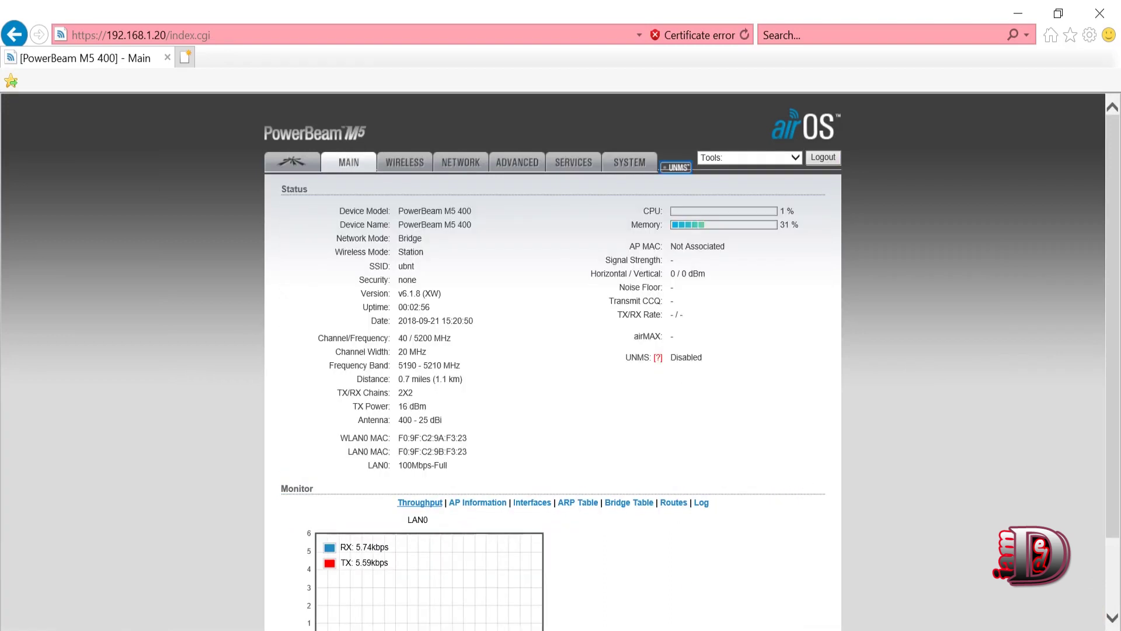
- On the Wireless tab, keep Wireless Mode as Station and launch Site Survey for the SSID
click(395, 173)
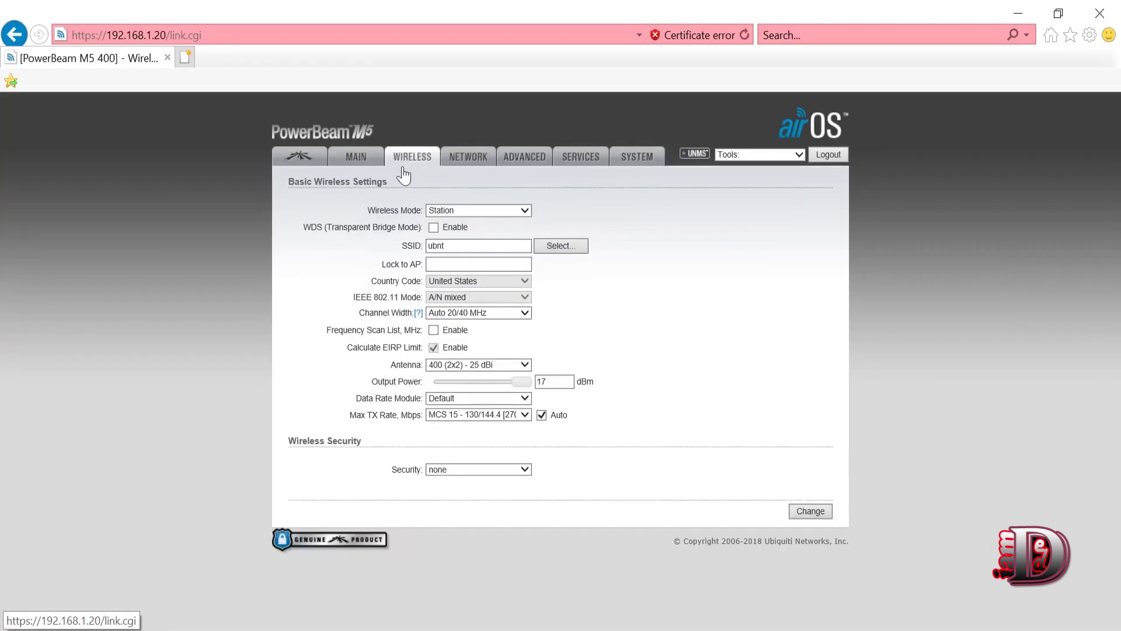
click(457, 212)
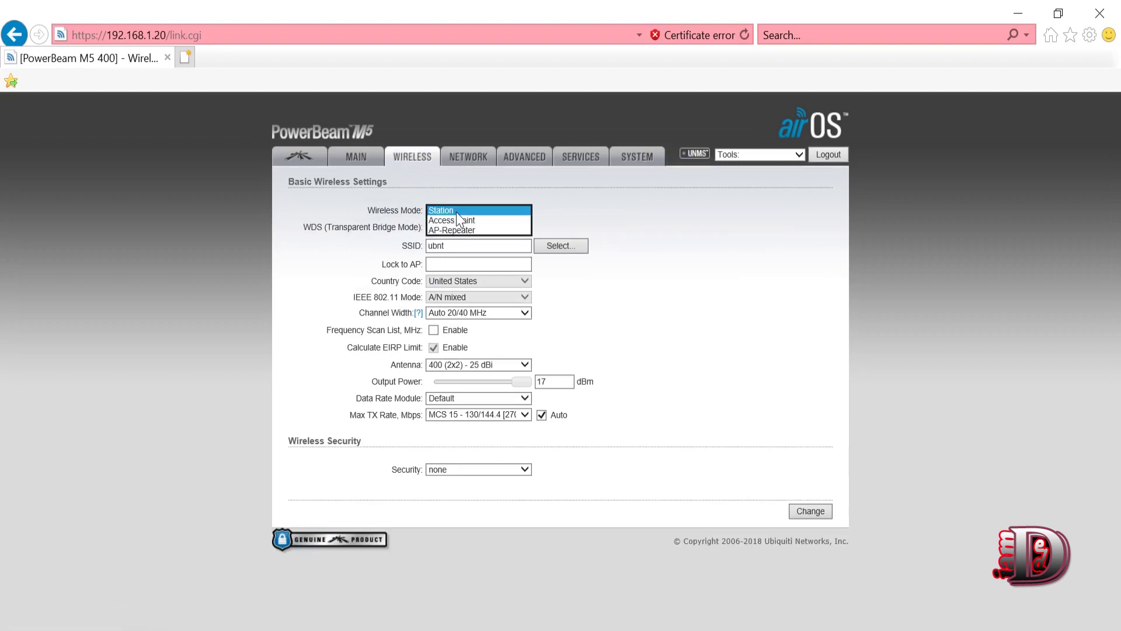
click(441, 209)
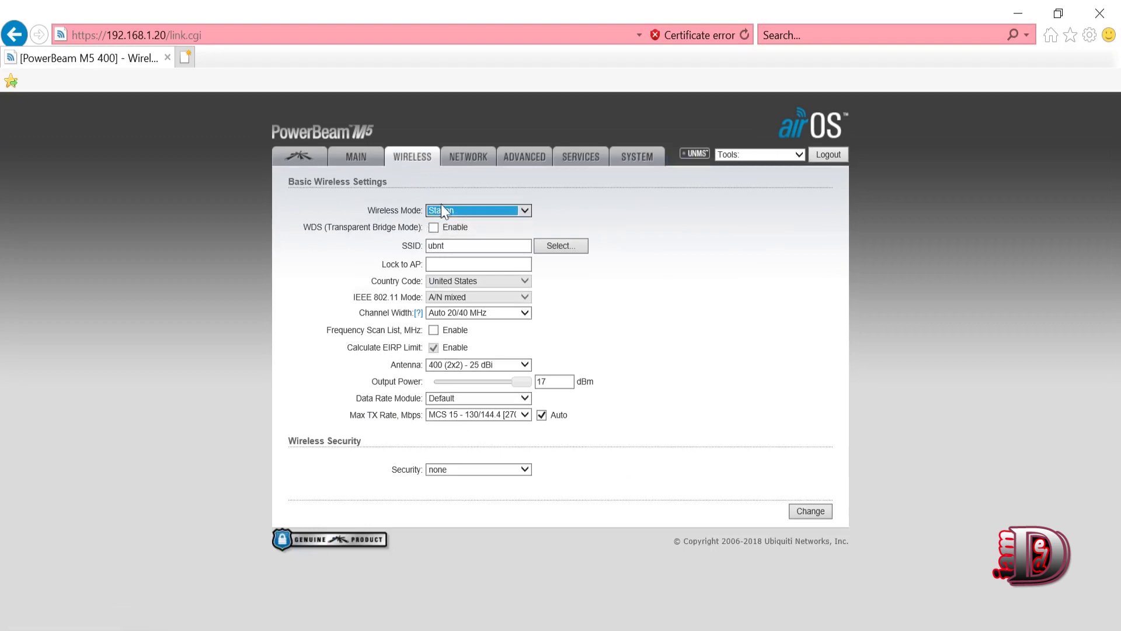
click(561, 246)
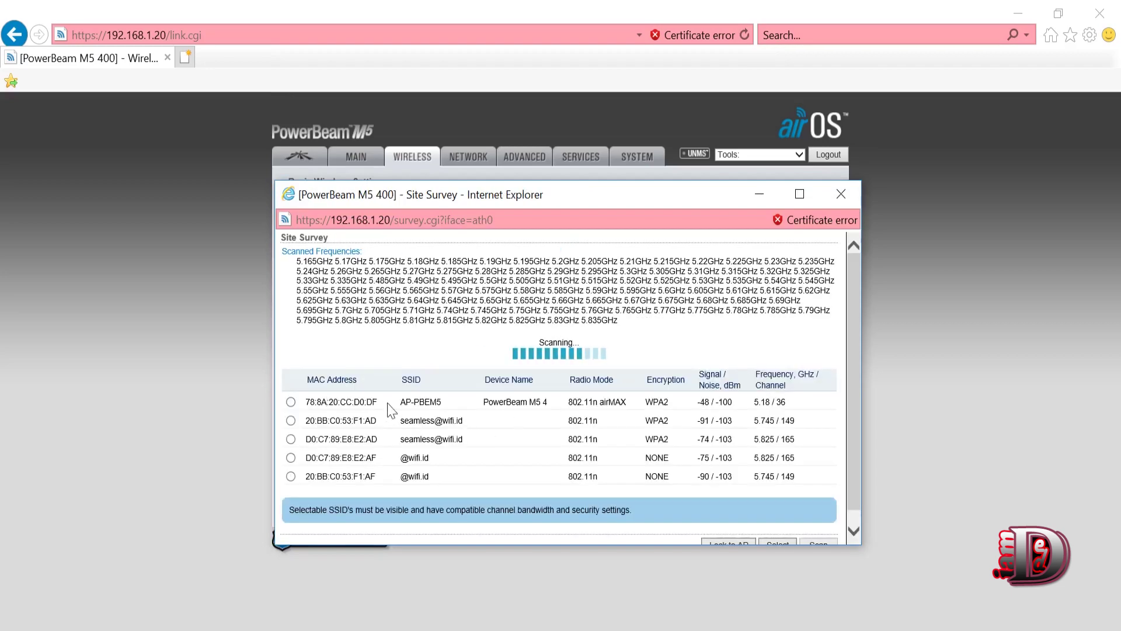
- Select AP-PBEM5 from the Site Survey results and lock the station to its MAC
drag(399, 401, 562, 409)
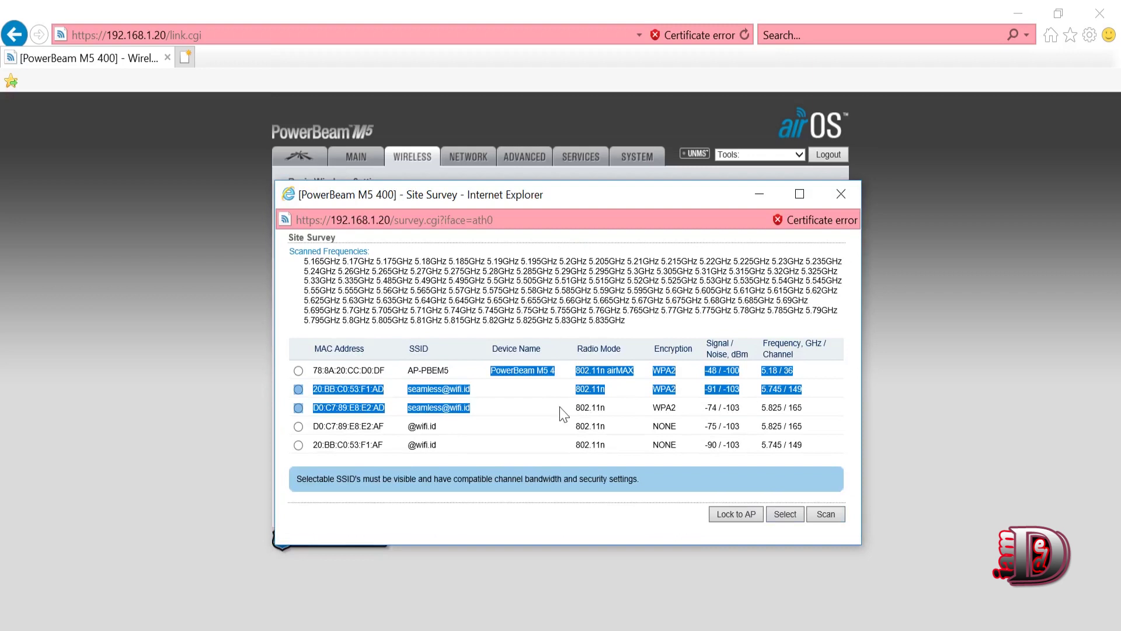
click(538, 371)
click(298, 372)
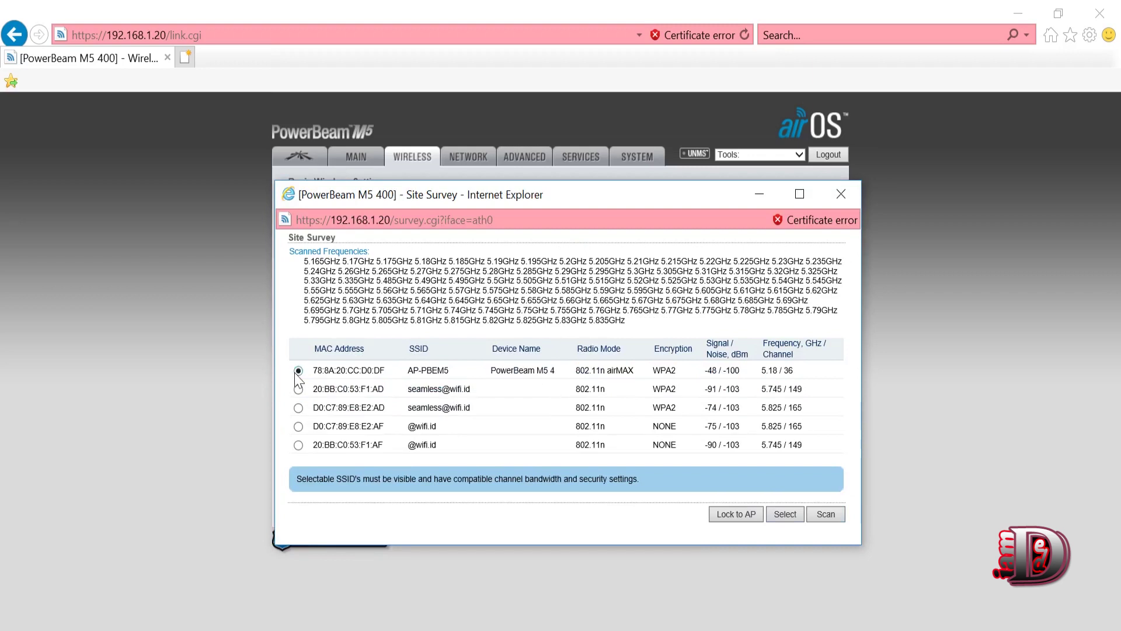
click(736, 515)
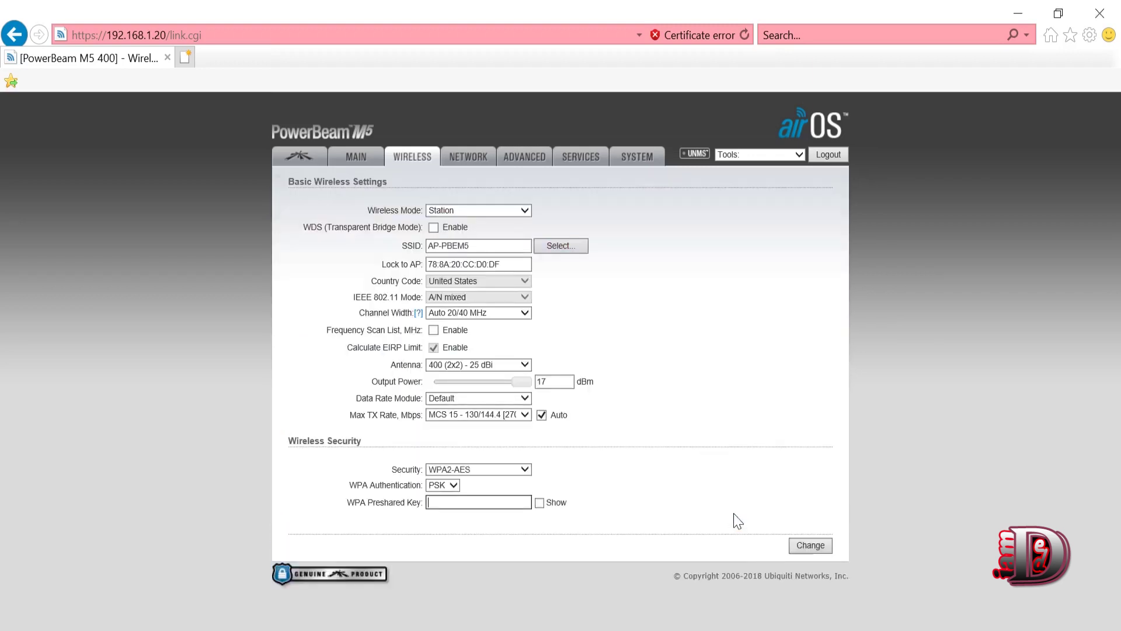
- Enter the WPA2 preshared key, reveal it to check, and review the SSID and locked AP
click(479, 502)
click(525, 502)
click(491, 246)
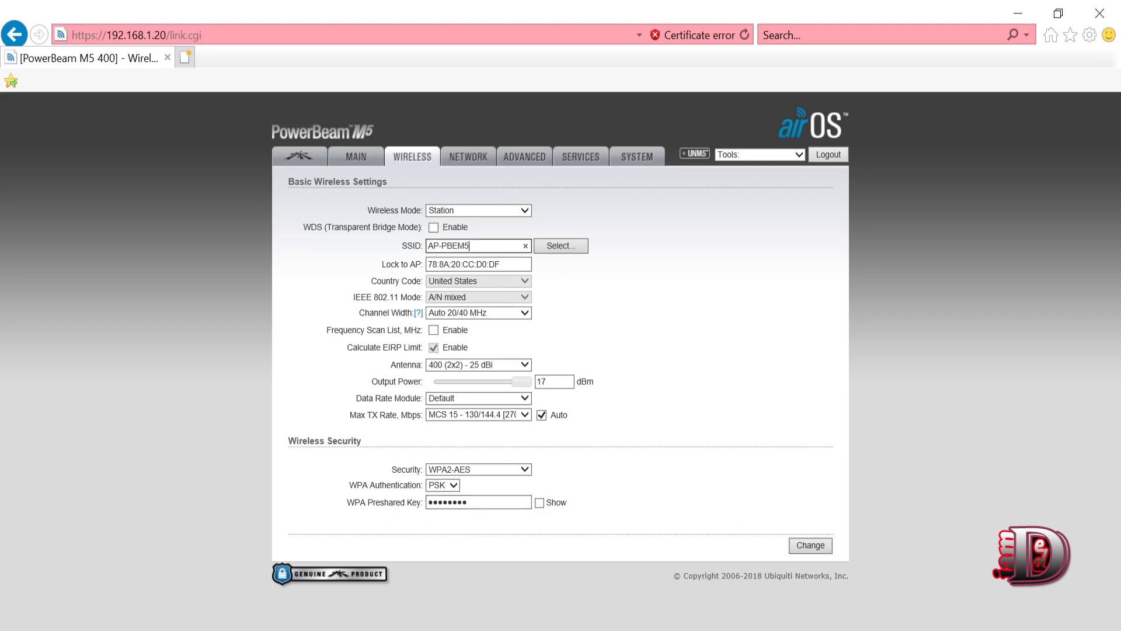
drag(471, 246, 418, 257)
key(Tab)
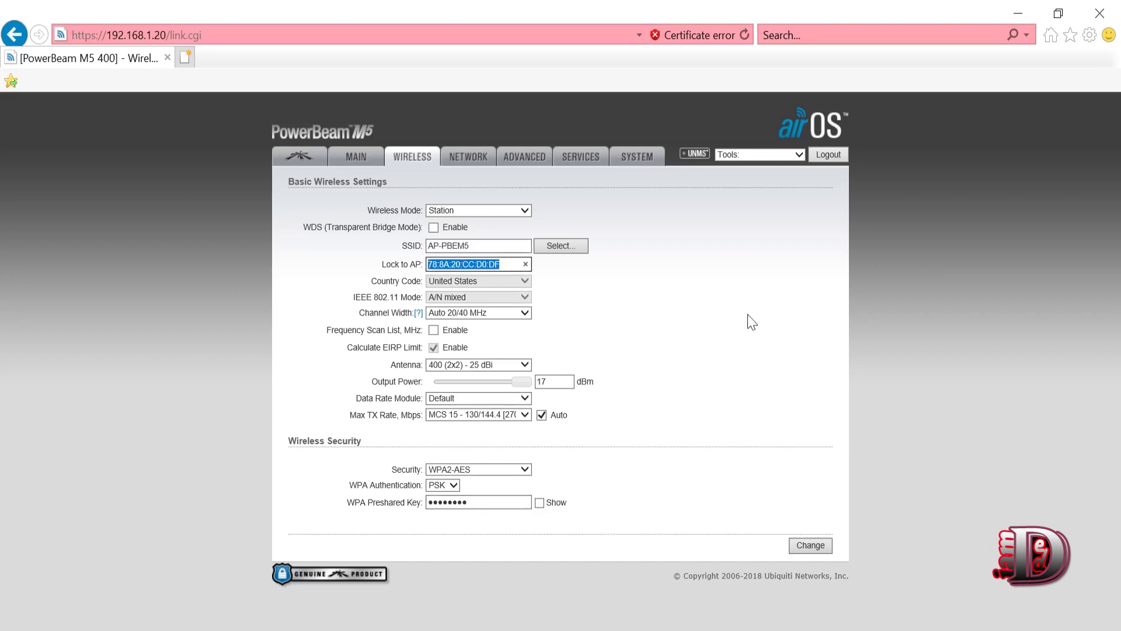
click(747, 315)
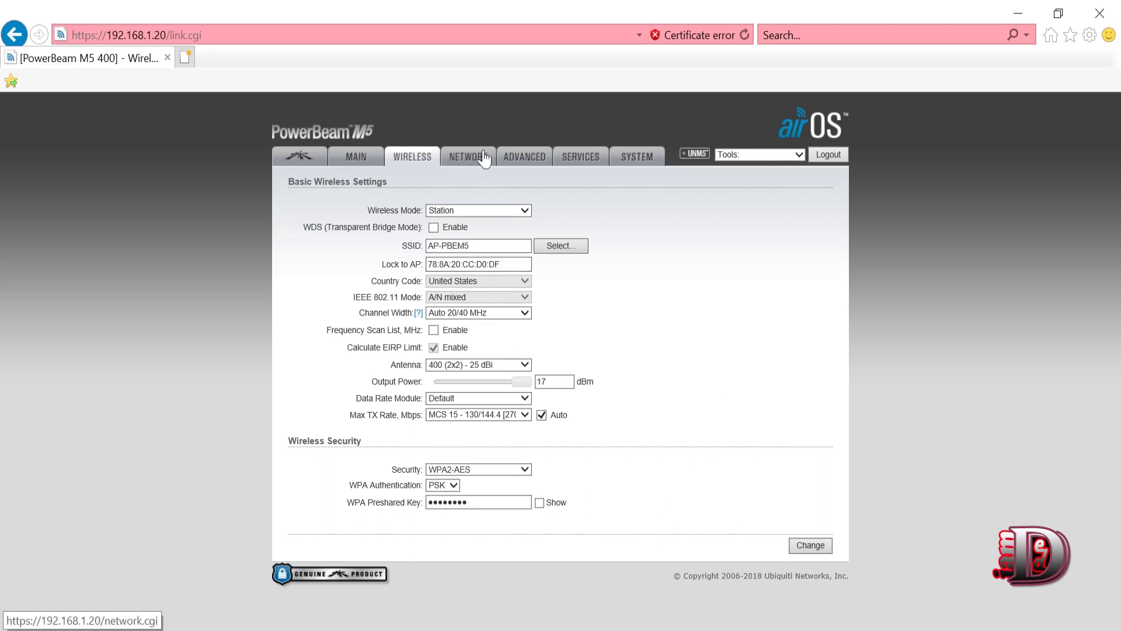
- Save the wireless link settings and replace the default admin password with a new one
click(811, 546)
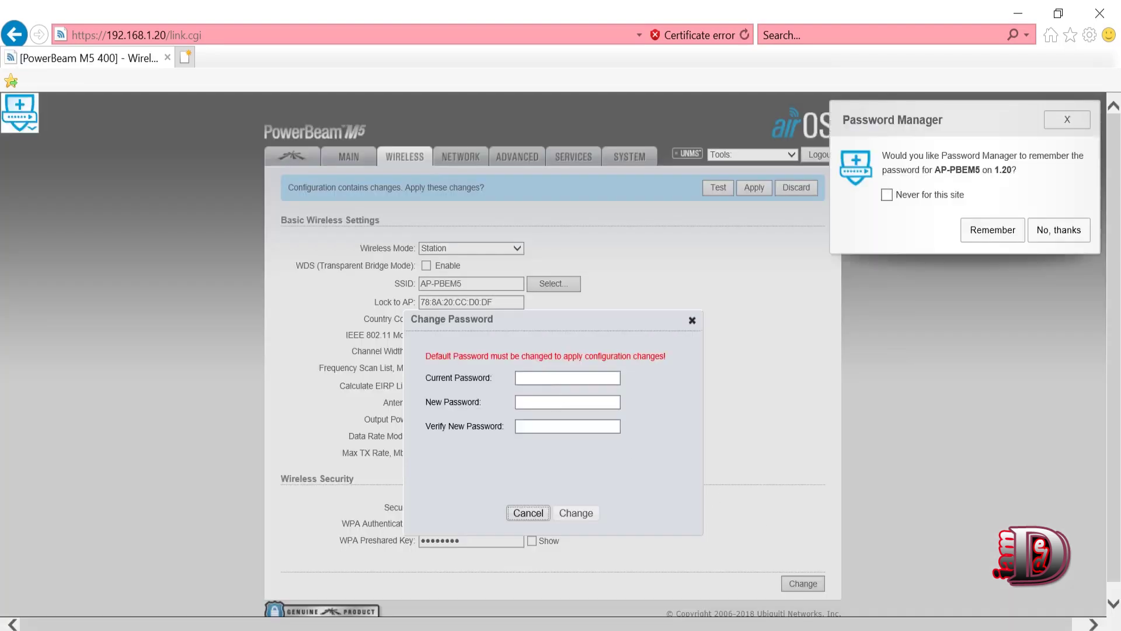
click(567, 377)
key(Tab)
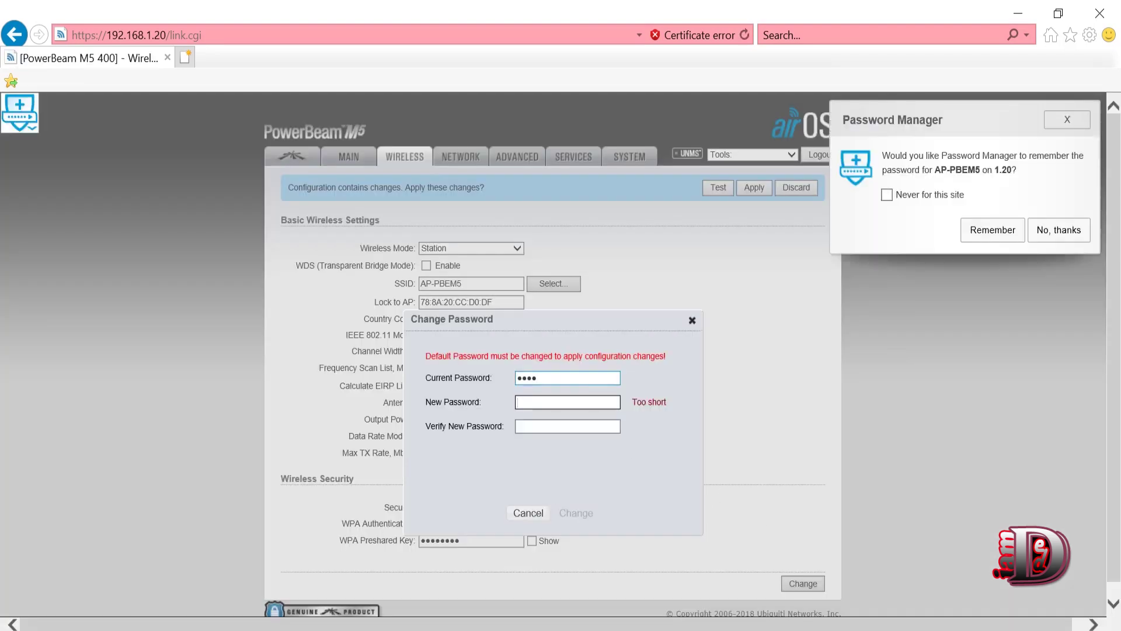
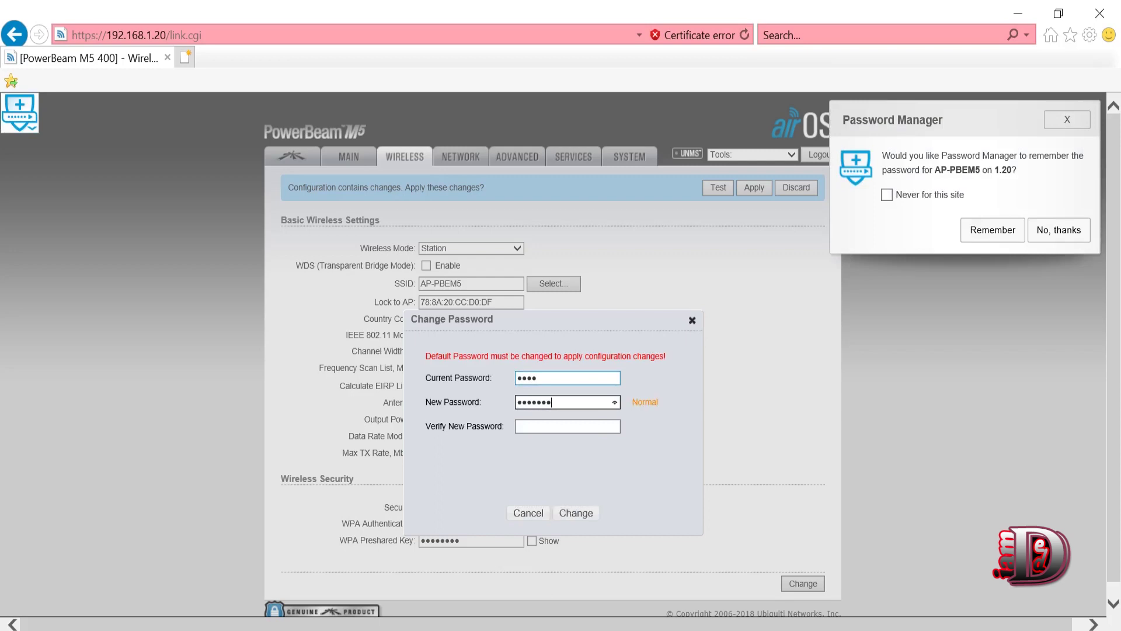
click(567, 426)
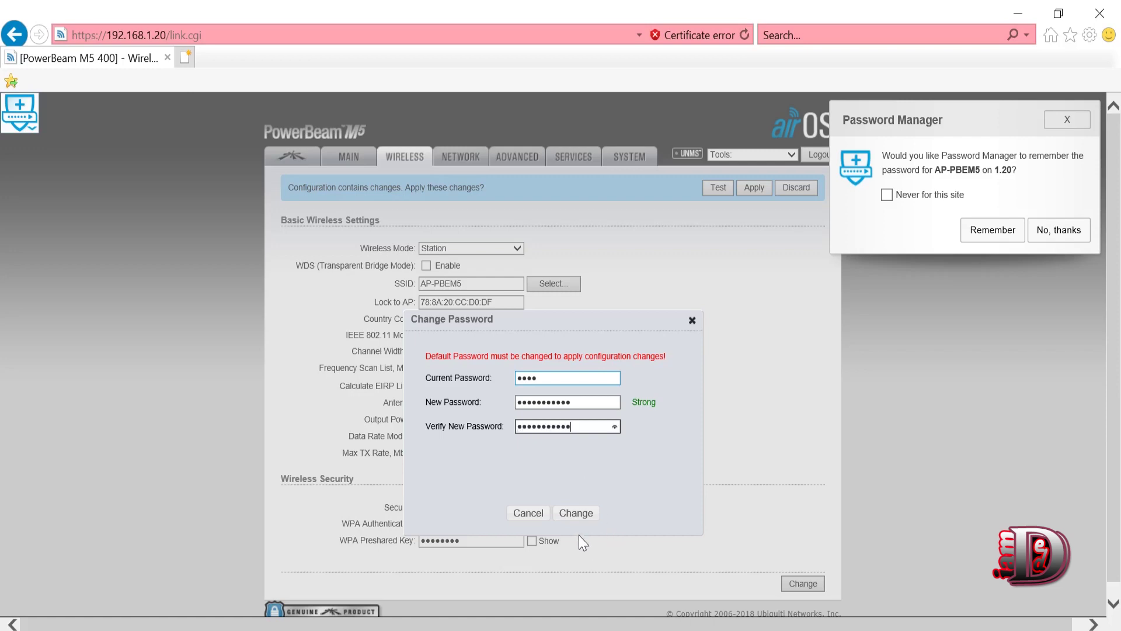
click(576, 514)
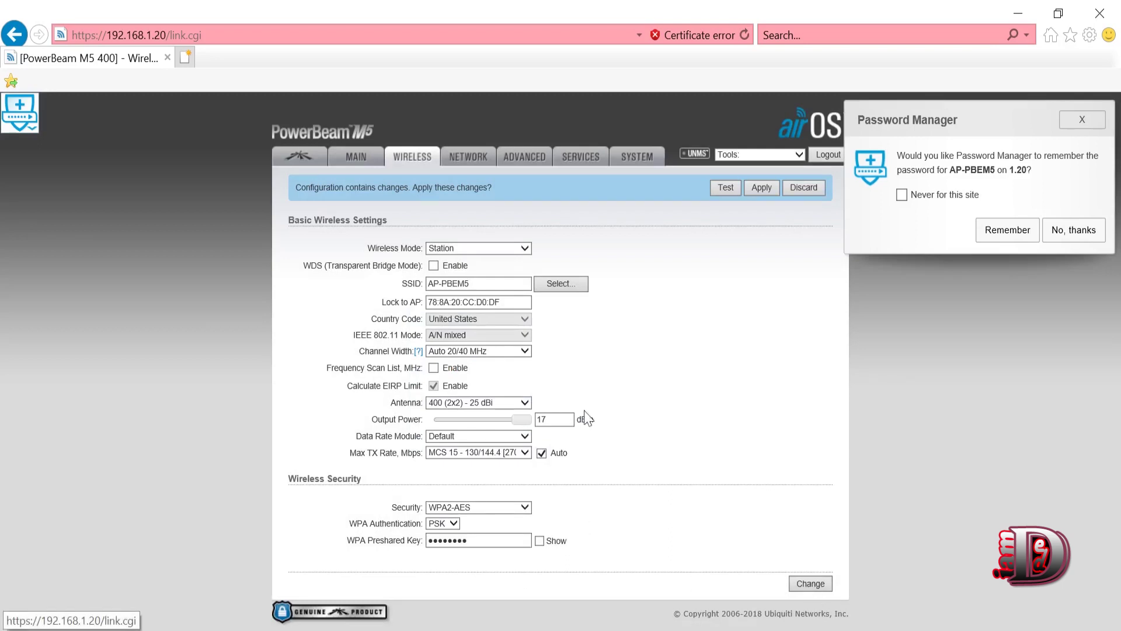
click(461, 161)
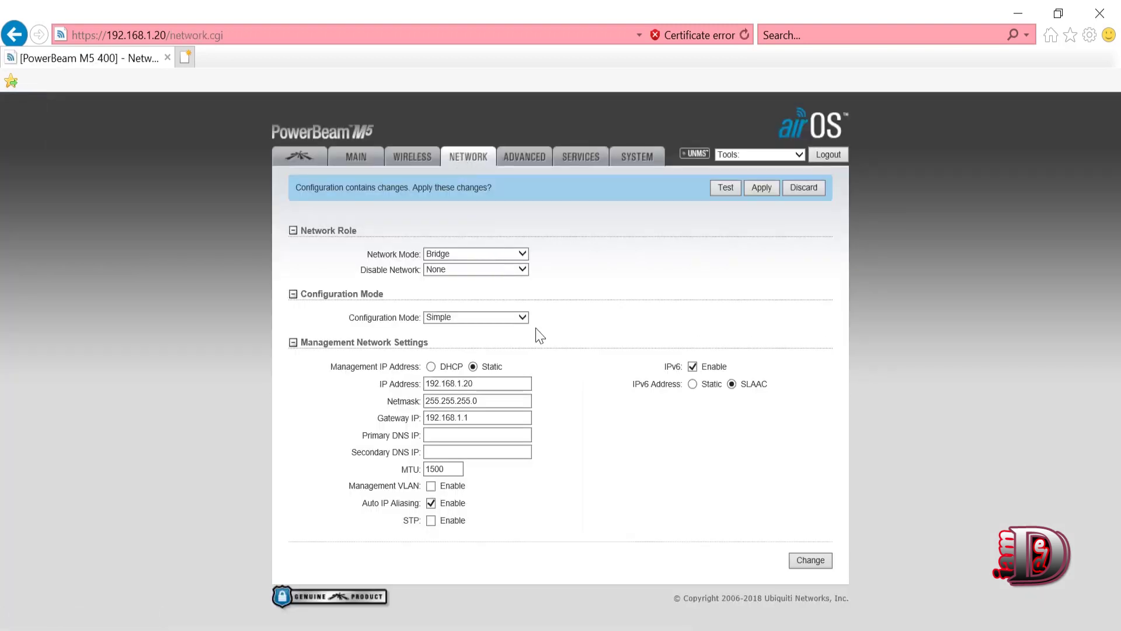
- Switch to Router mode with WLAN0 as WAN using static IP 192.168.2.60
click(436, 253)
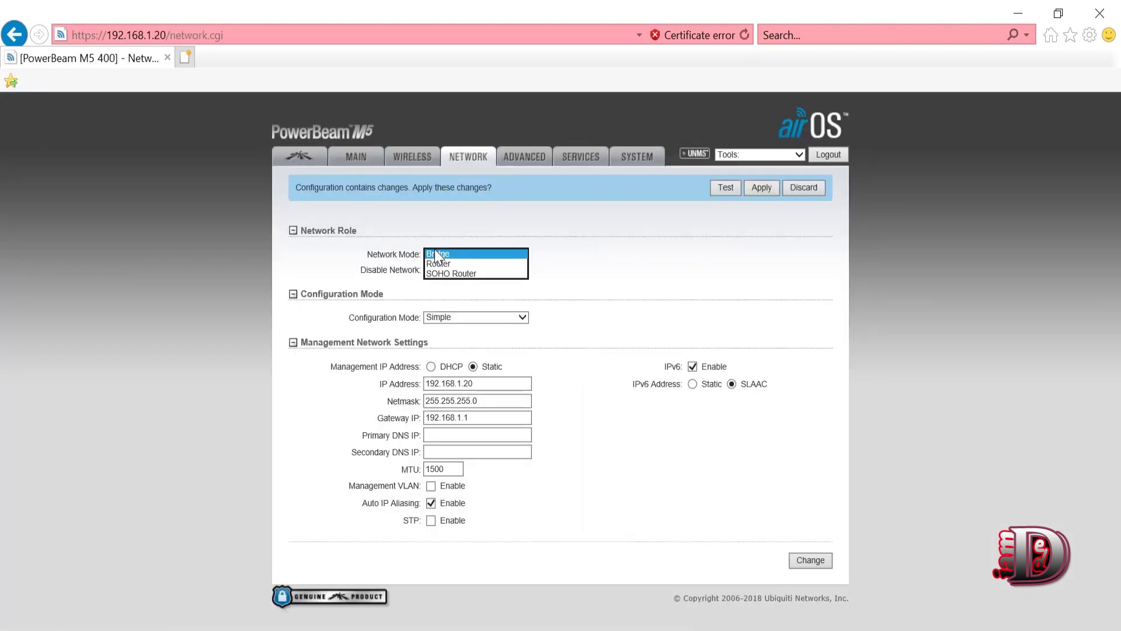
click(445, 264)
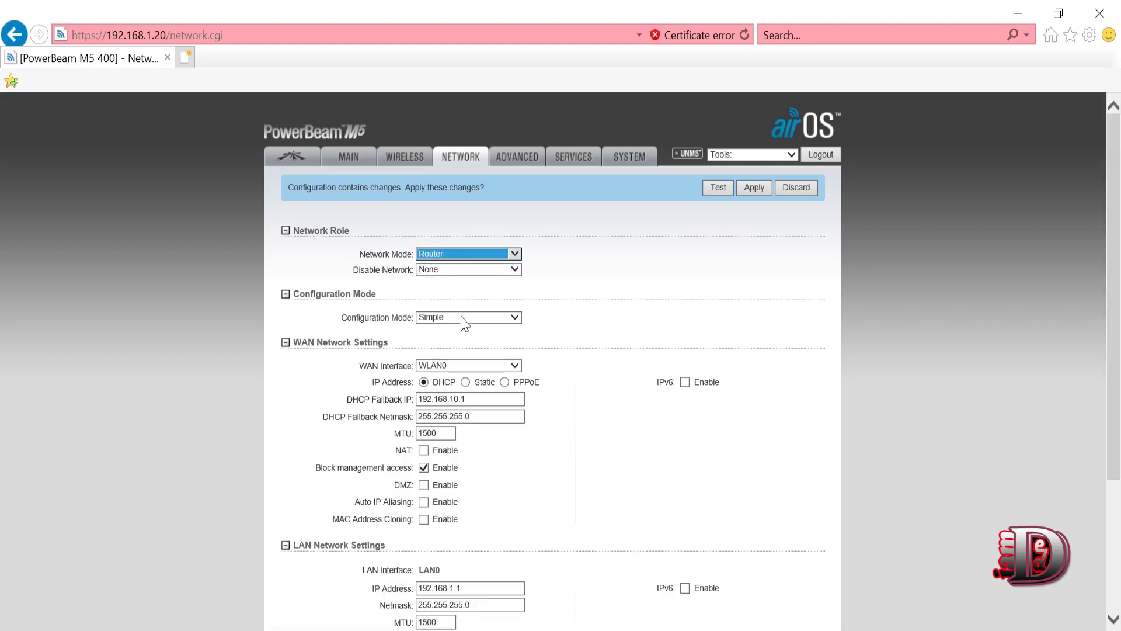
click(450, 366)
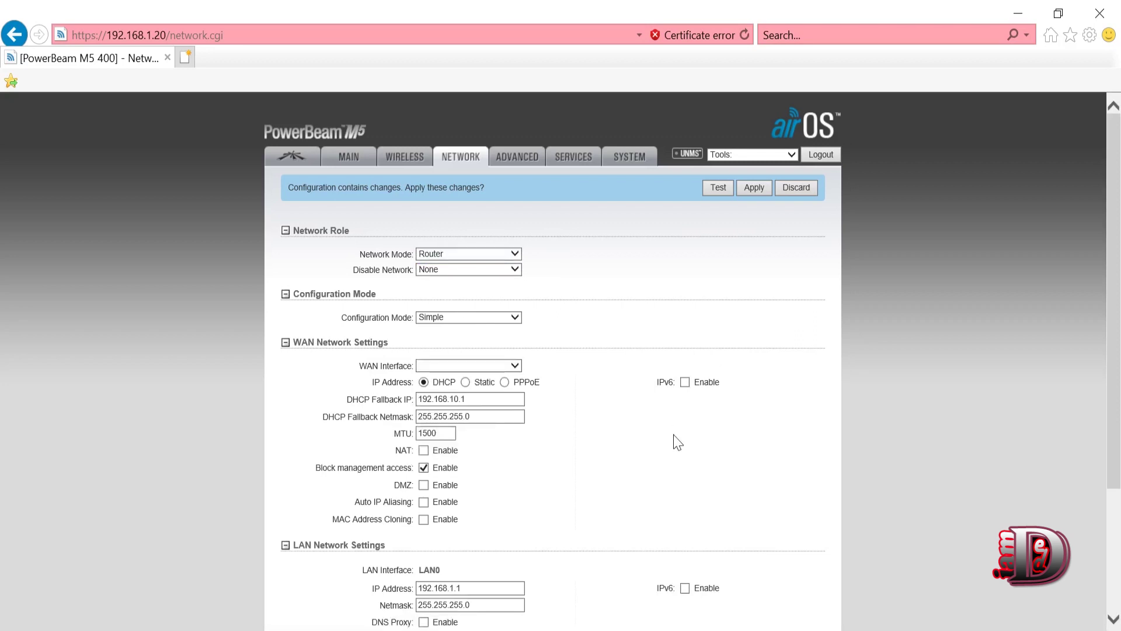
click(512, 366)
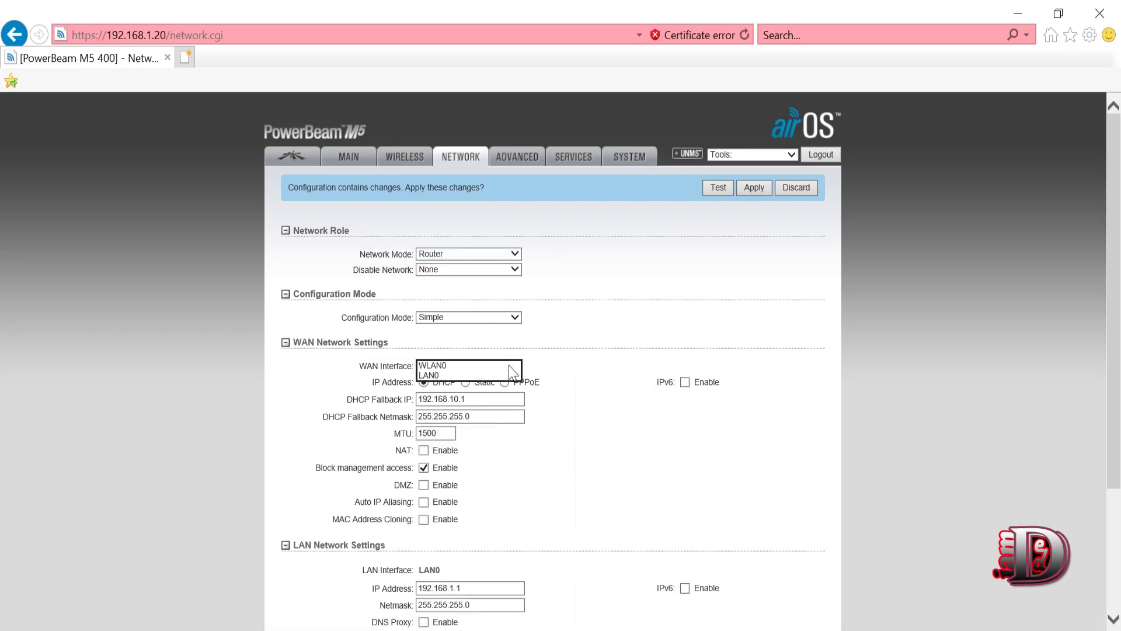
click(473, 366)
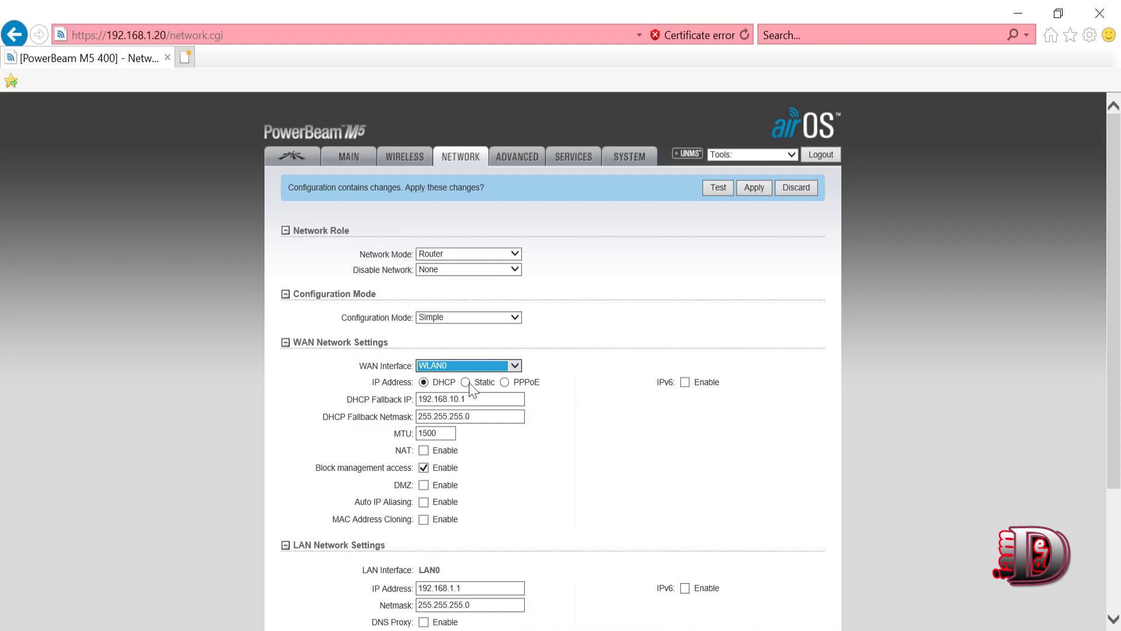
click(465, 382)
key(Tab)
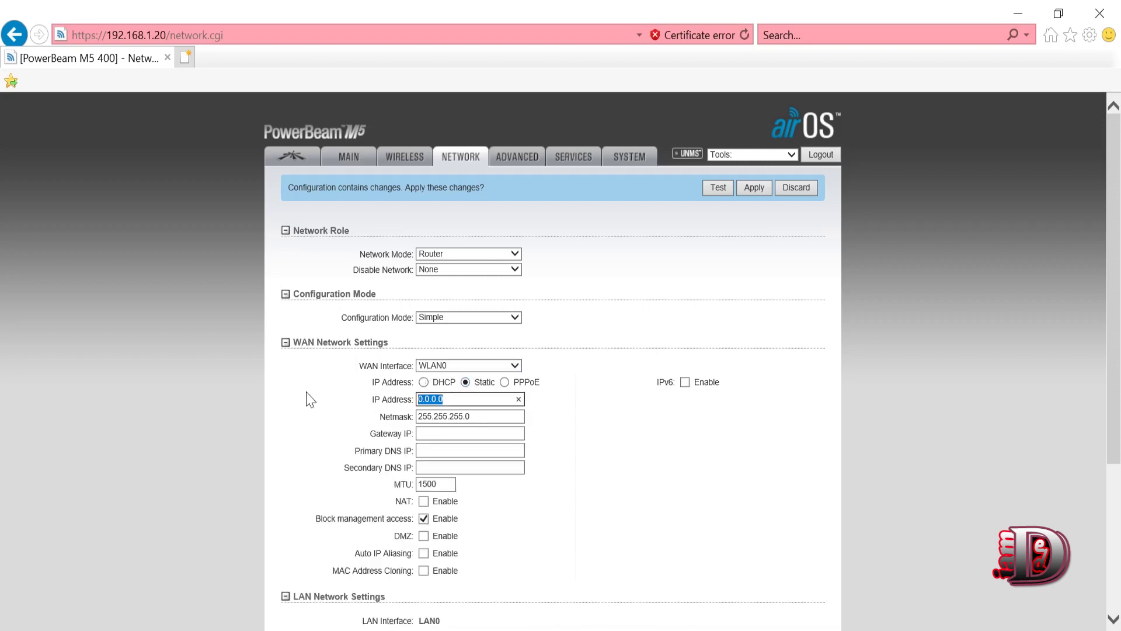
text(192)
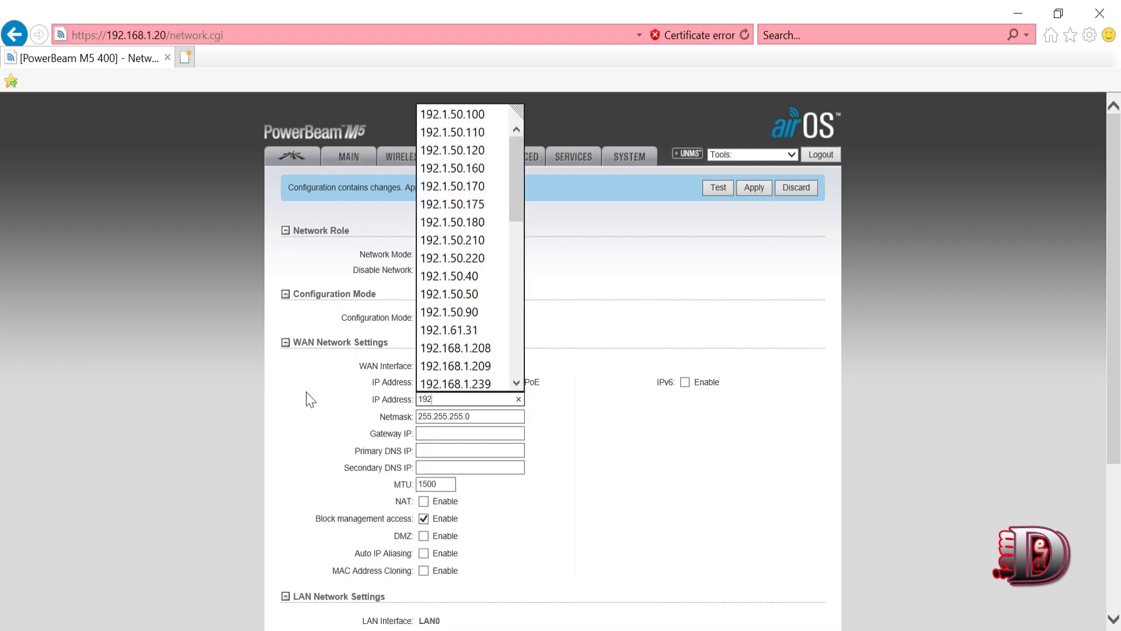
text(.168)
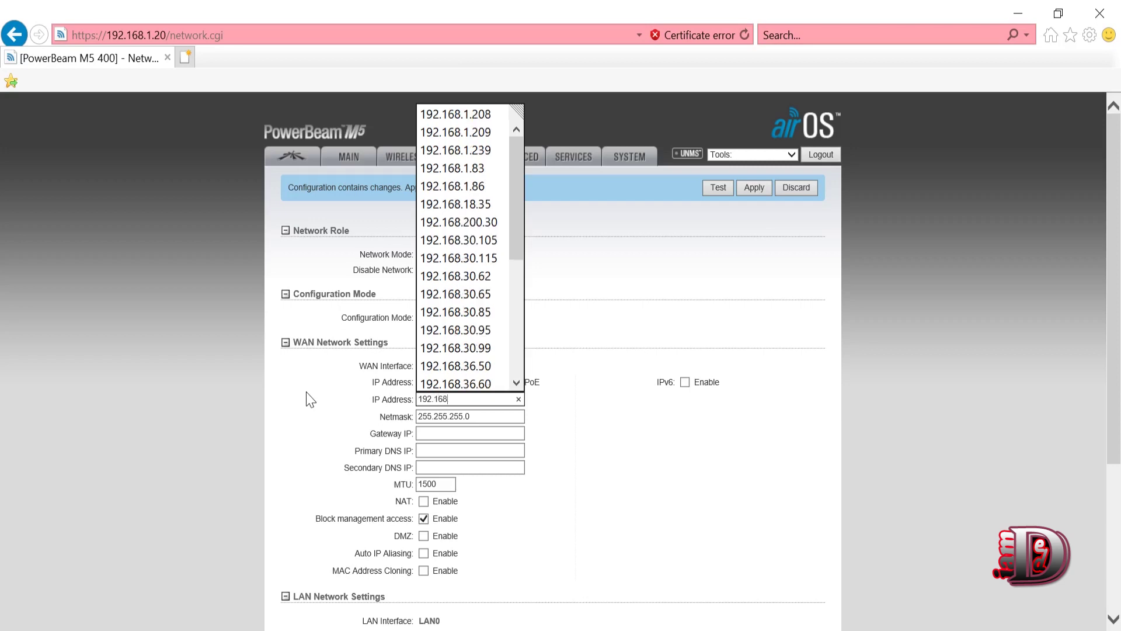
text(.2)
text(.)
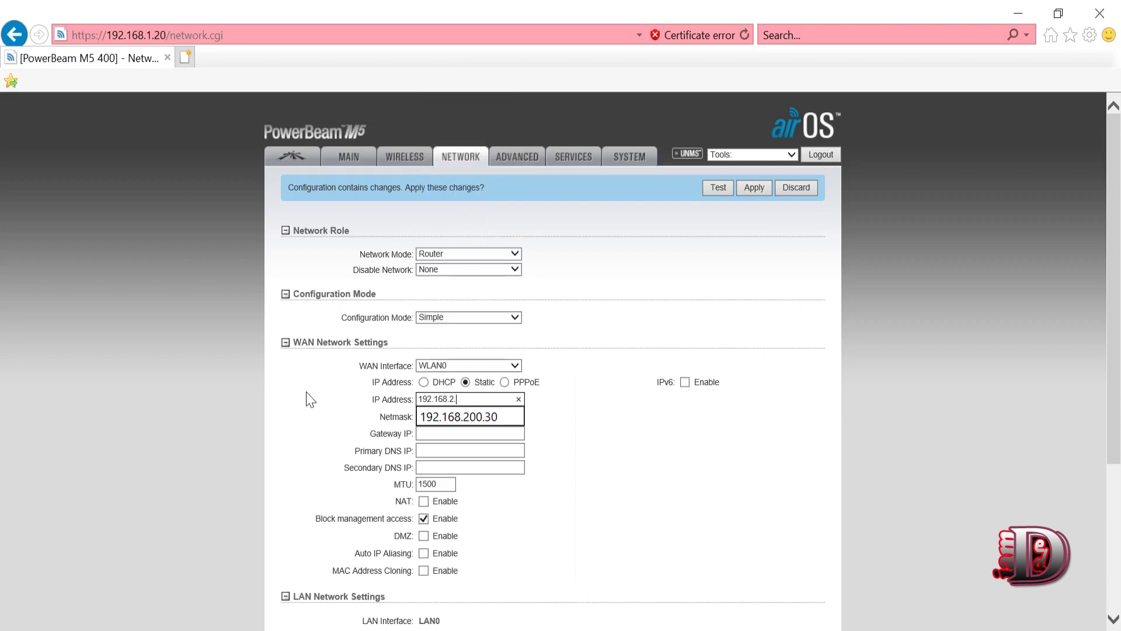
text(60)
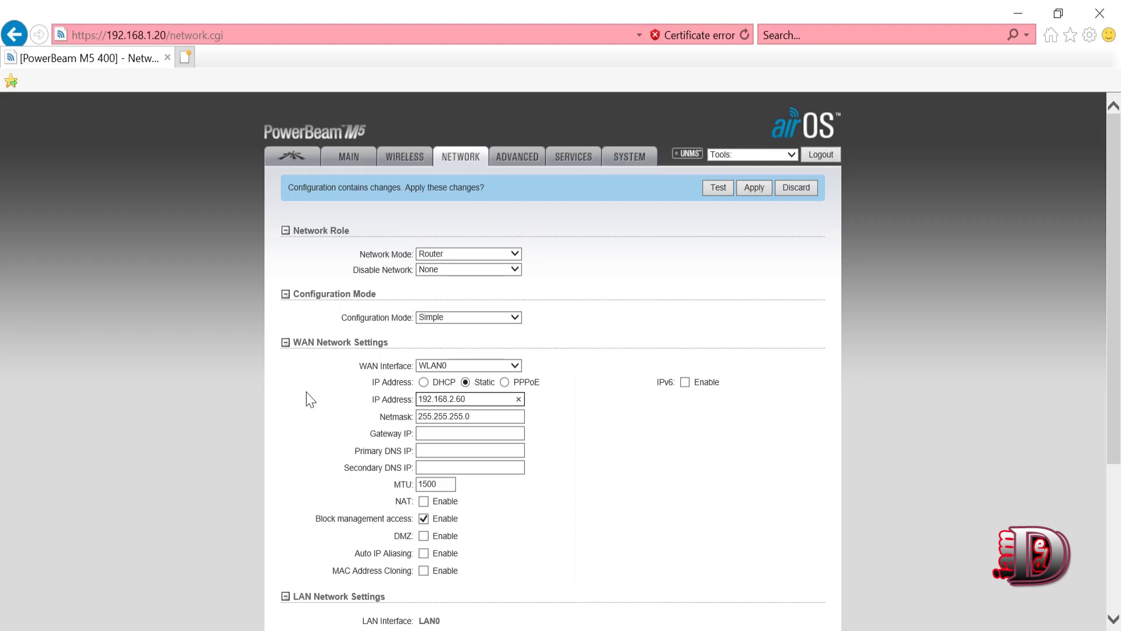
- Set the WAN gateway to 192.168.2.1 and DNS servers to 8.8.8.8 and 8.8.4.4
key(Tab)
key(Tab)
text(192.1)
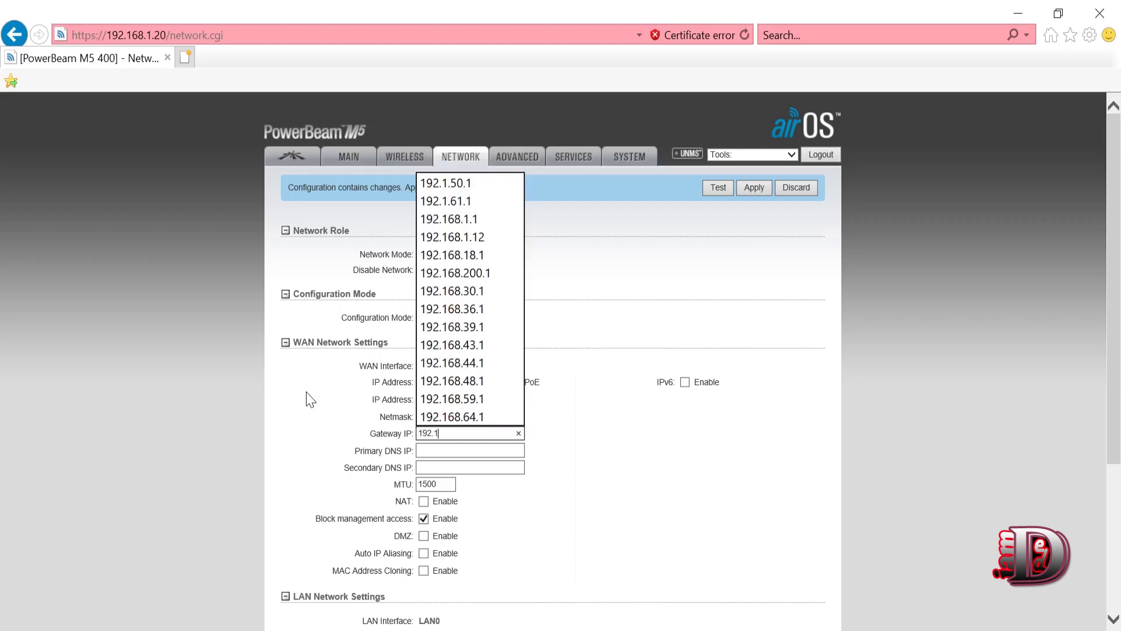
text(68.2.1)
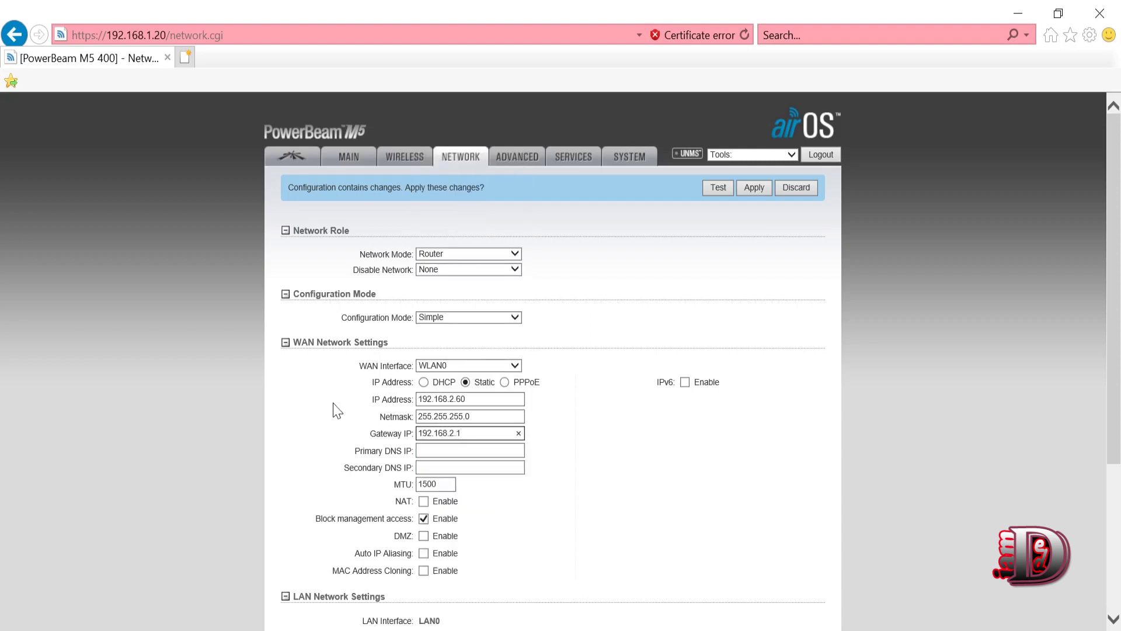
key(Tab)
text(8)
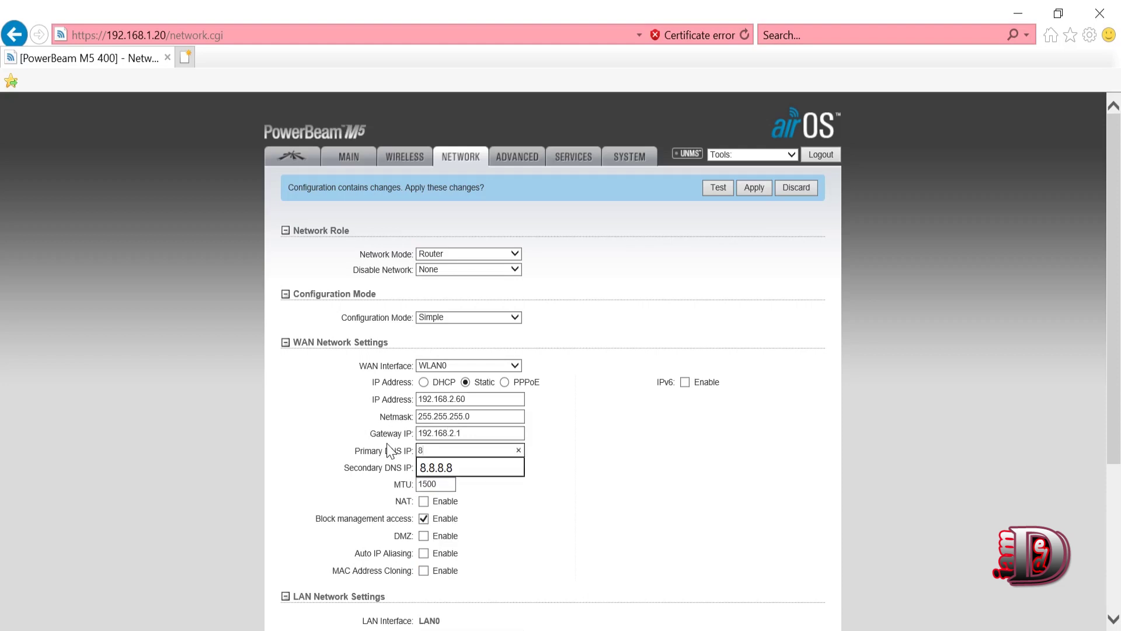
key(Down)
key(Tab)
text(8)
key(Down)
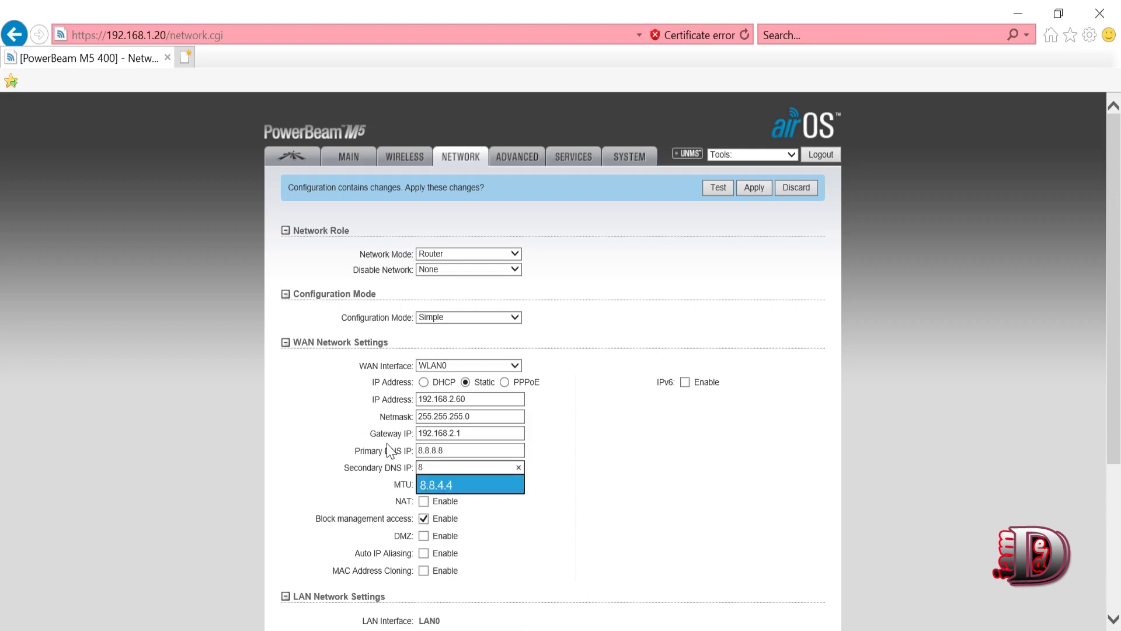
key(Tab)
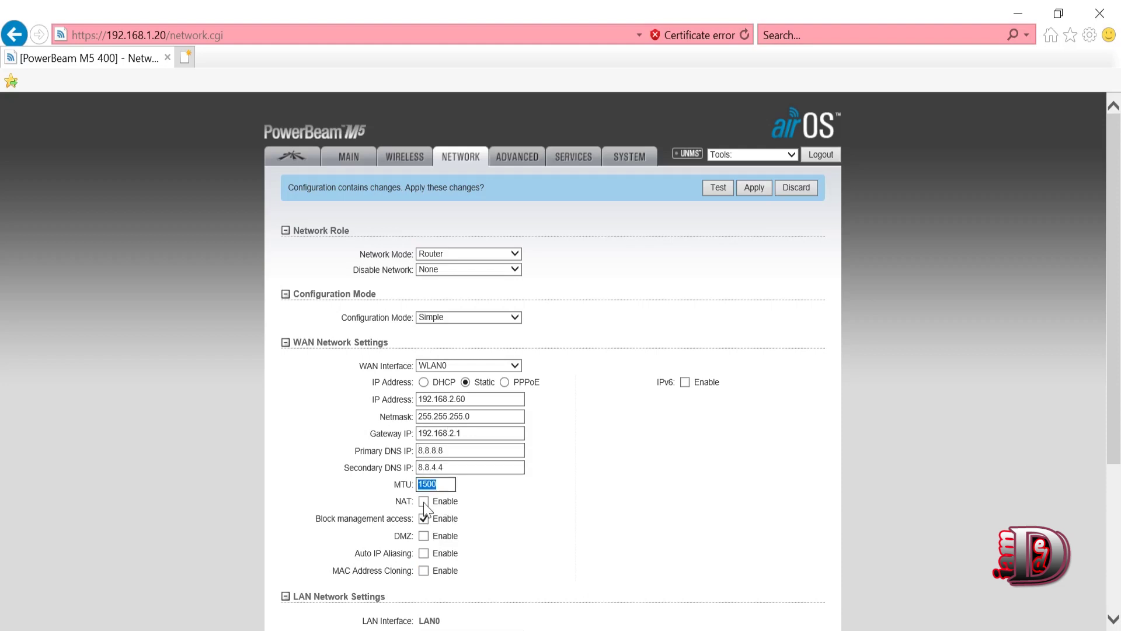
- Enable NAT with SIP, PPTP, FTP and RTSP handling, and unblock management access
click(423, 501)
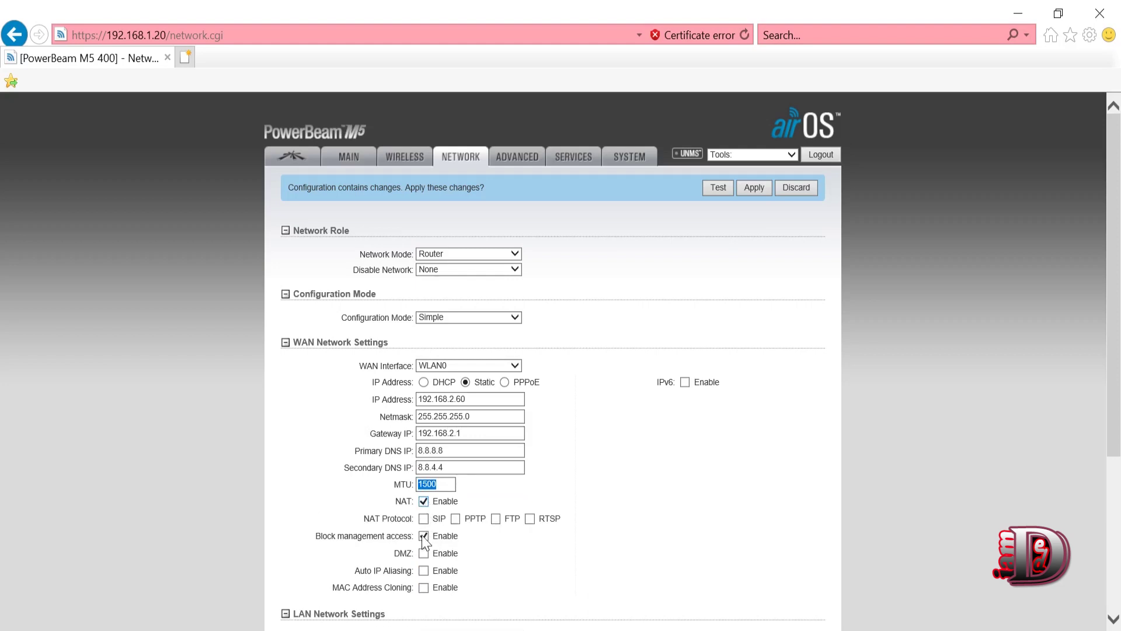
click(424, 536)
click(424, 518)
click(456, 518)
click(495, 519)
click(531, 518)
drag(397, 228, 564, 519)
click(654, 521)
drag(1115, 425, 1119, 533)
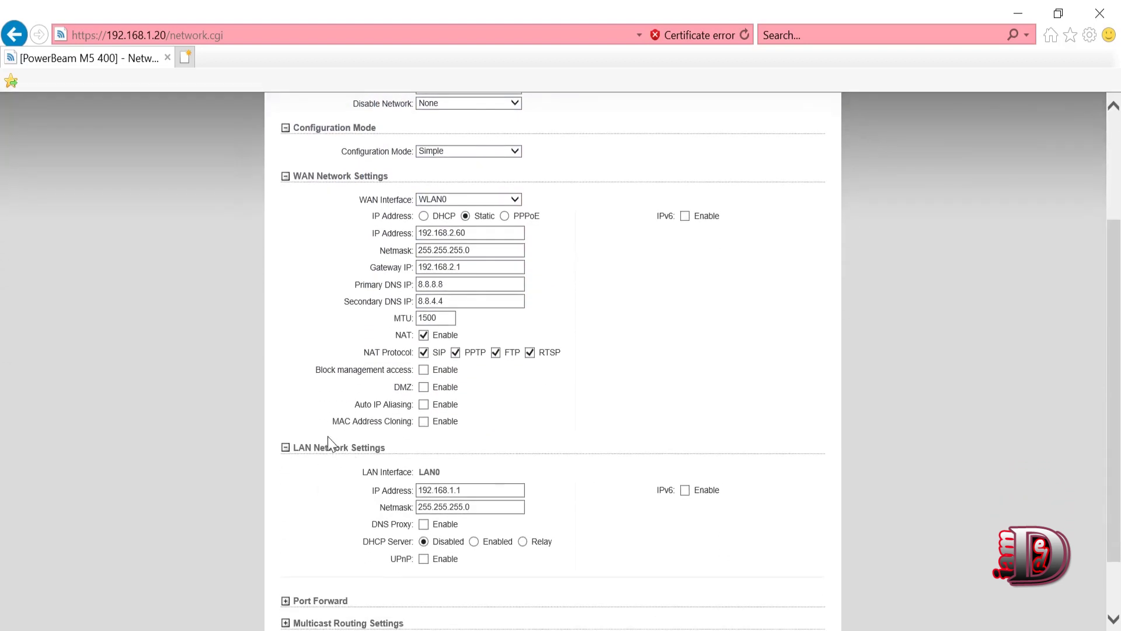
mouse_move(327, 436)
mouse_down()
mouse_move(488, 582)
mouse_move(573, 555)
mouse_move(680, 553)
mouse_up()
- Set the LAN IP address to 10.10.1.1 and enable the DHCP server, leaving DNS proxy off
click(680, 554)
key(Tab)
text(10)
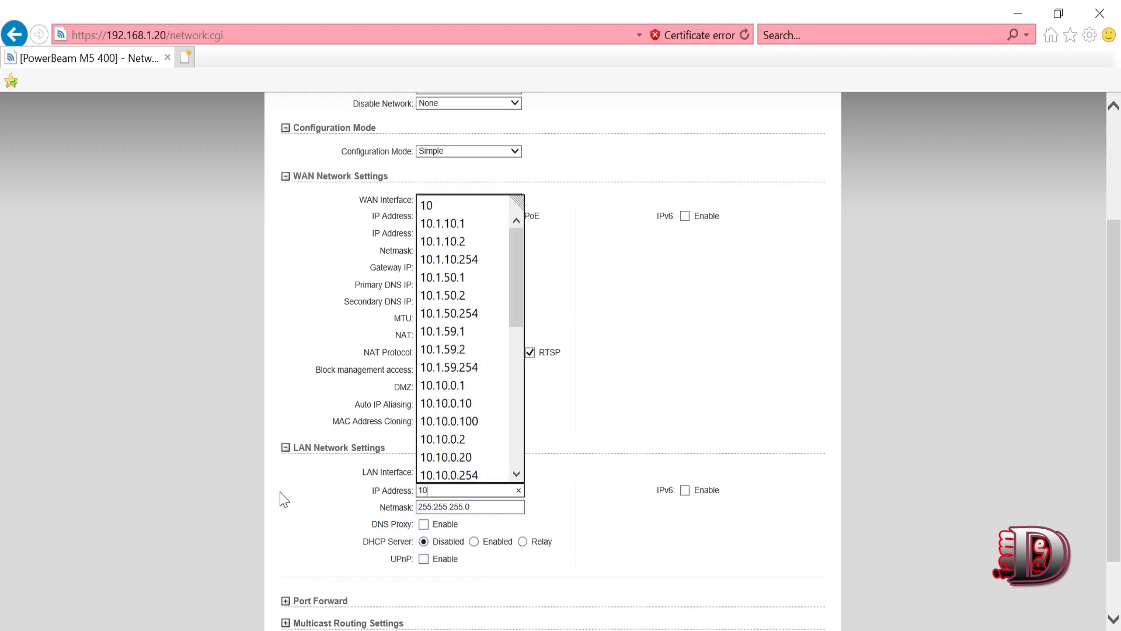
text(.1.1.)
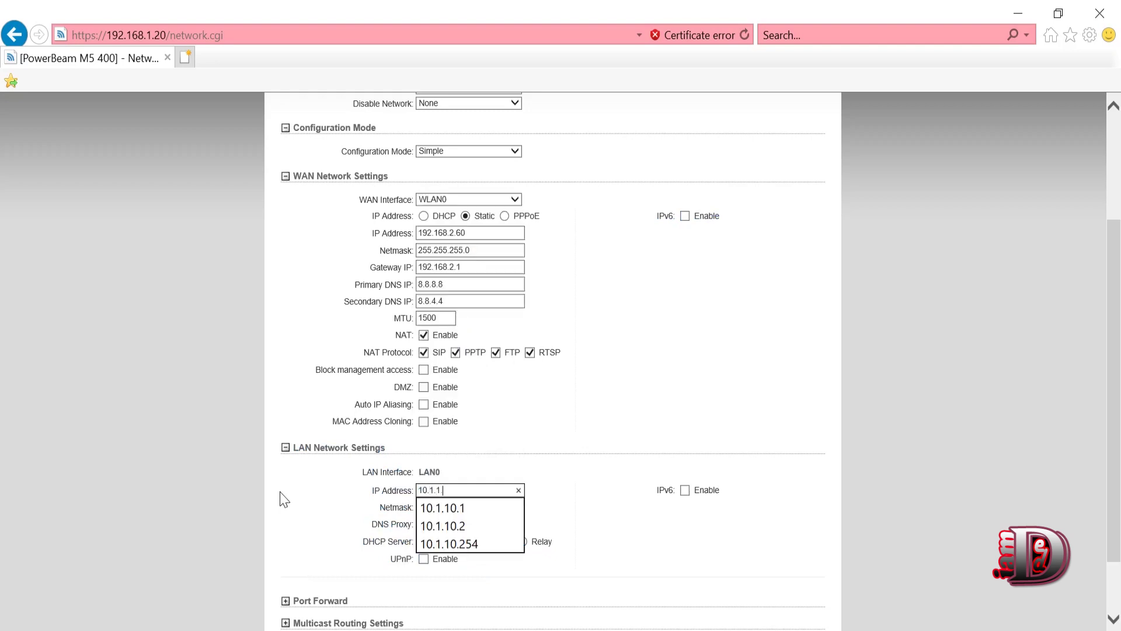
text(1)
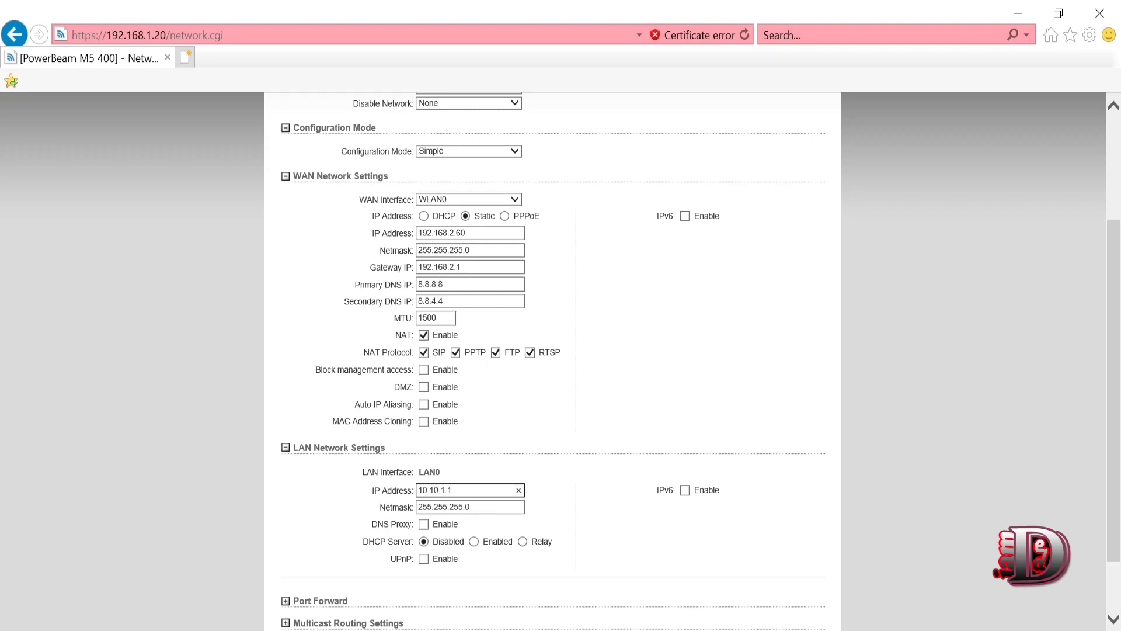
click(484, 506)
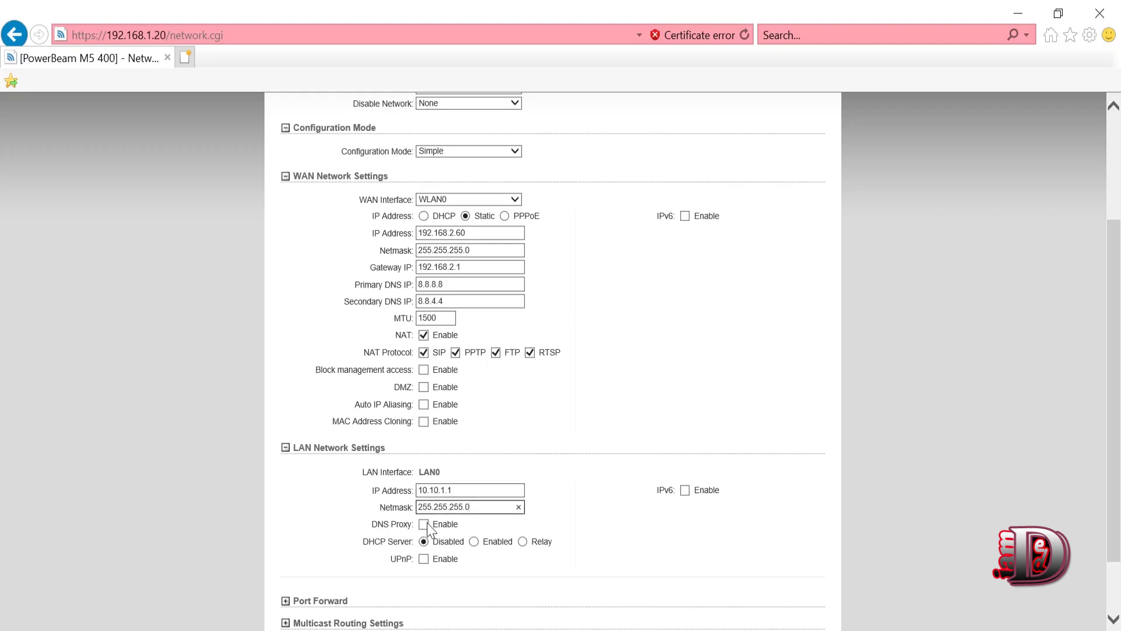
click(475, 543)
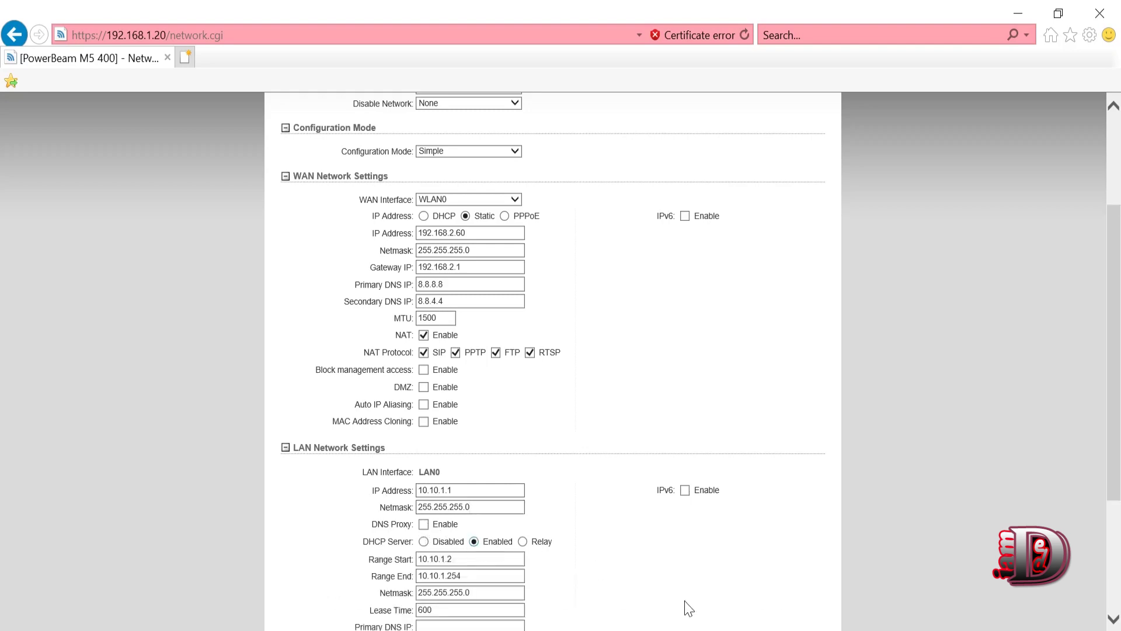
scroll(1109, 552, down, 3)
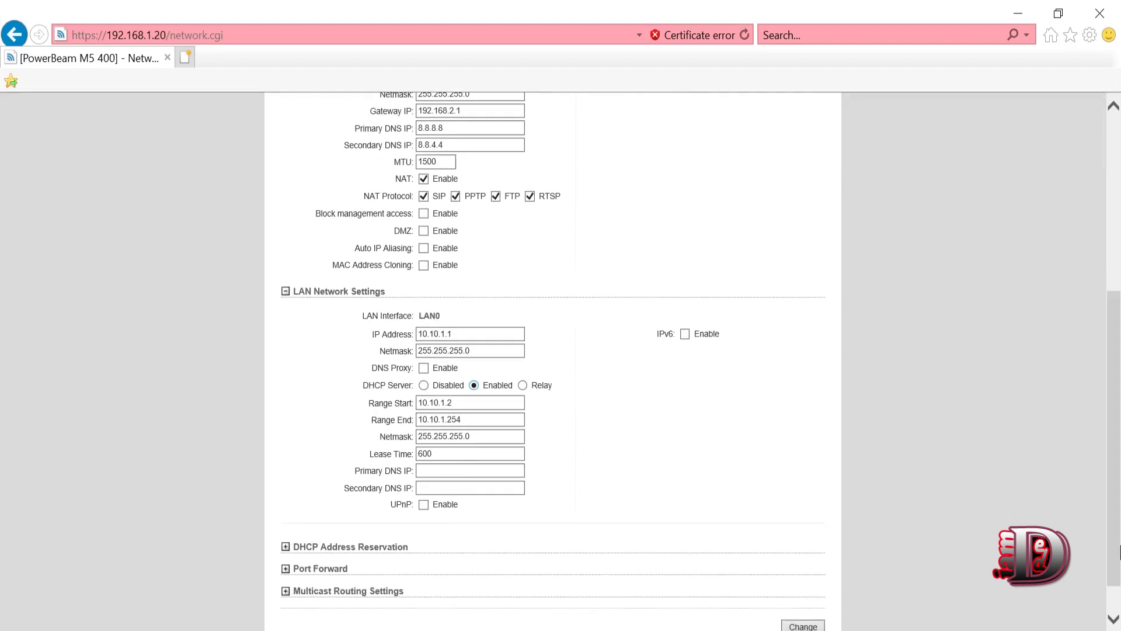
click(423, 369)
click(424, 368)
- Give DHCP DNS 8.8.8.8 and 8.8.4.4, confirm range 10.10.1.2–10.10.1.254, and save
click(421, 470)
text(8.8.8)
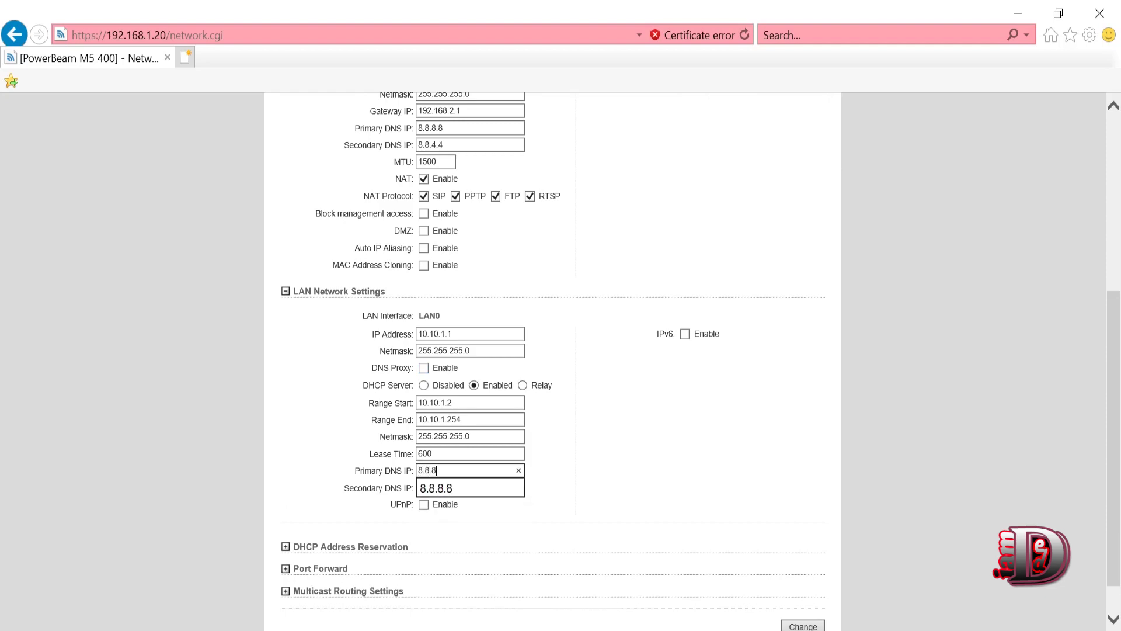
key(Down)
key(Tab)
text(8)
key(Down)
key(Down)
key(Down)
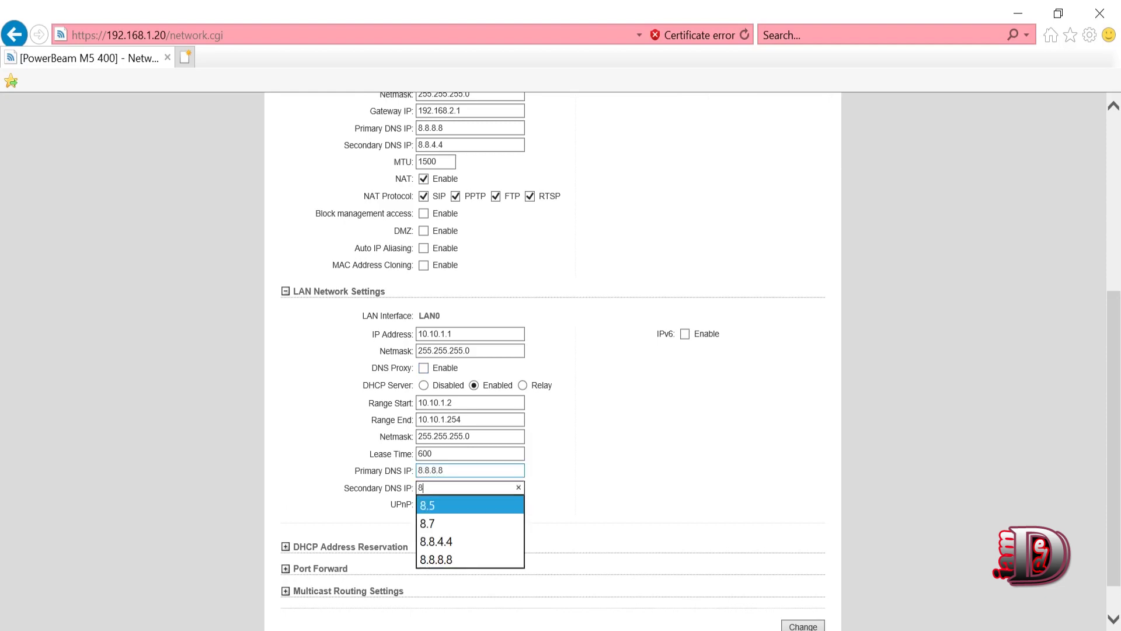
key(Tab)
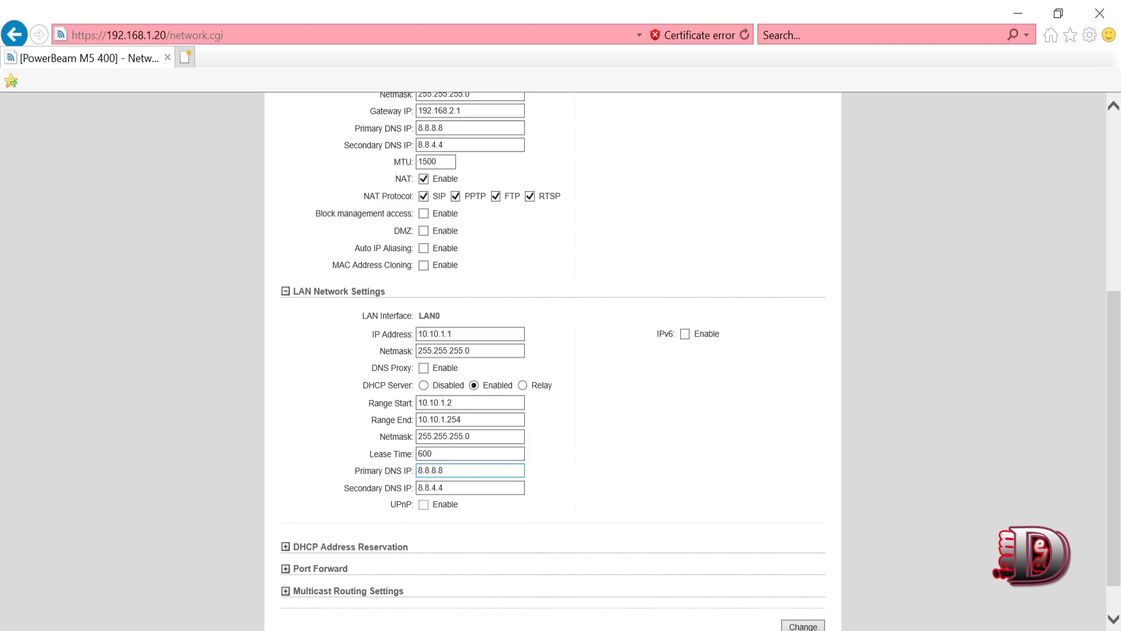
click(438, 402)
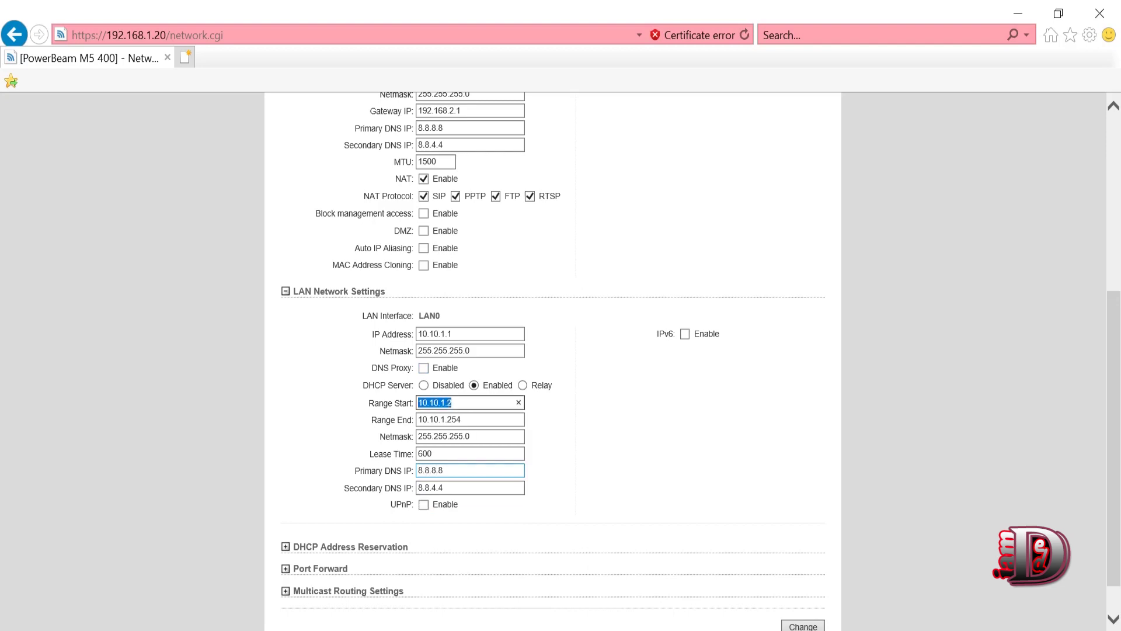
key(Tab)
click(670, 428)
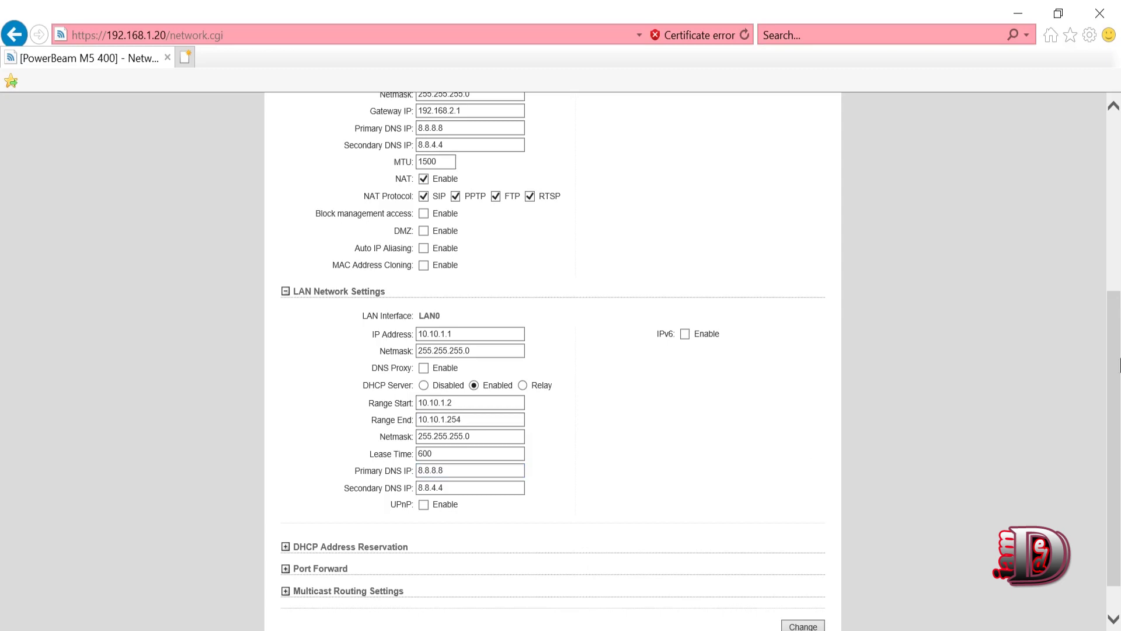
drag(1115, 337, 1118, 427)
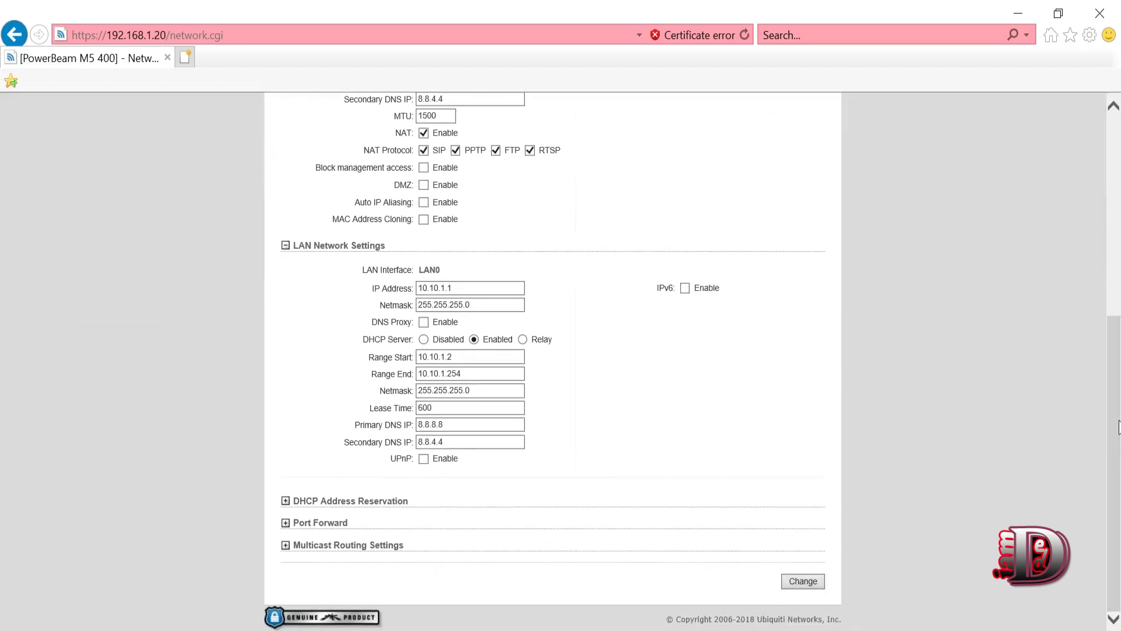
click(808, 576)
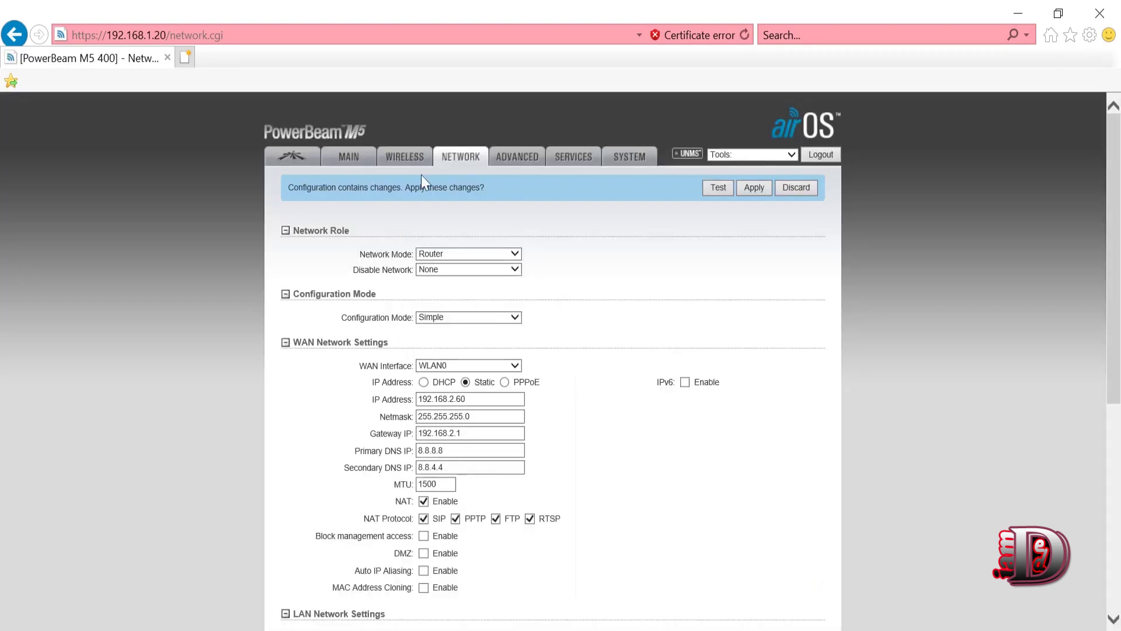
- Set the airMAX Priority to Medium and save it, then go to the System page
click(294, 157)
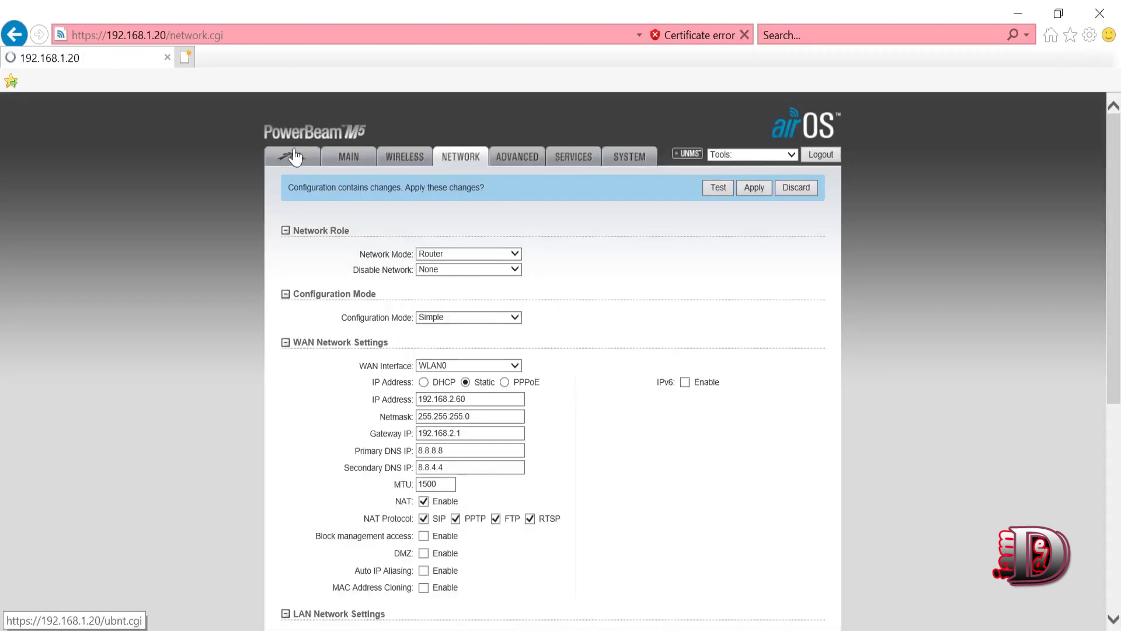
click(430, 244)
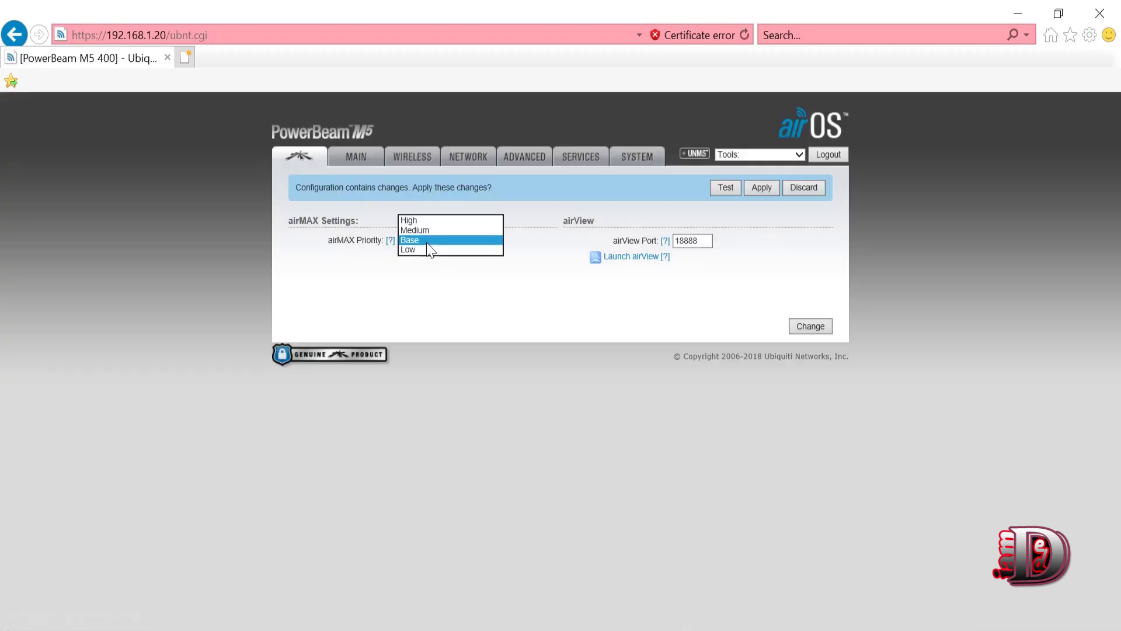
click(419, 232)
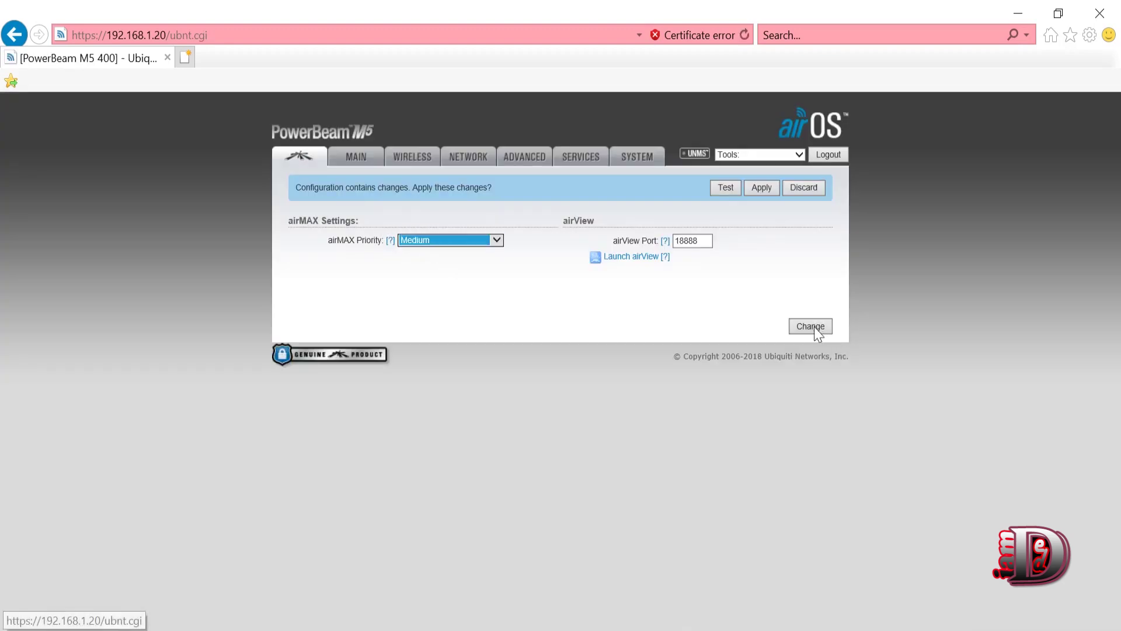
click(810, 326)
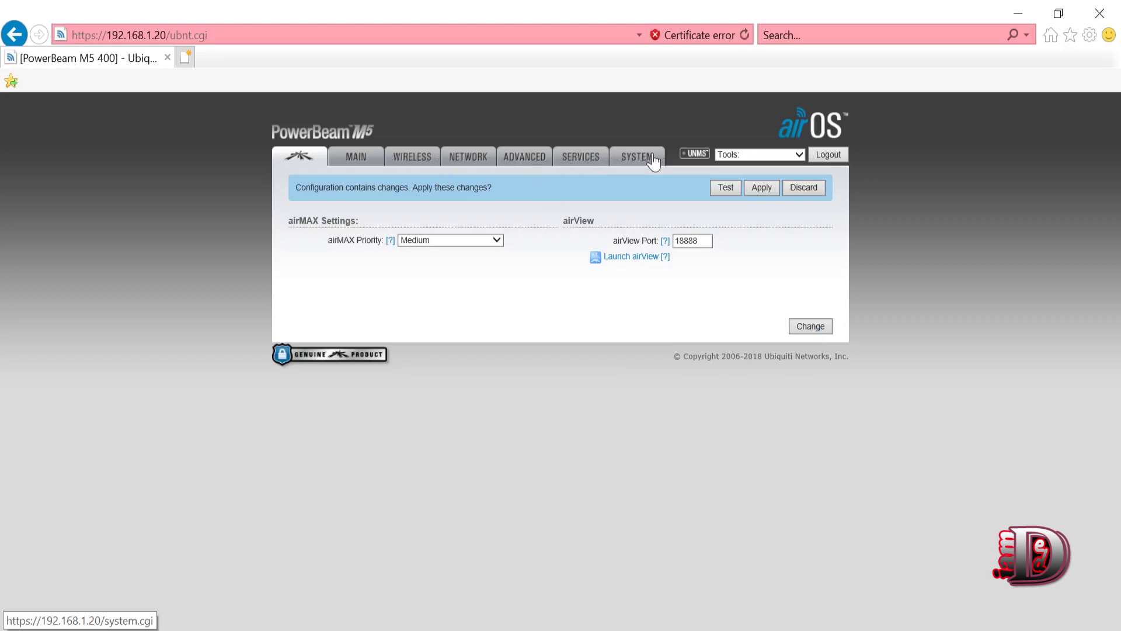
click(639, 170)
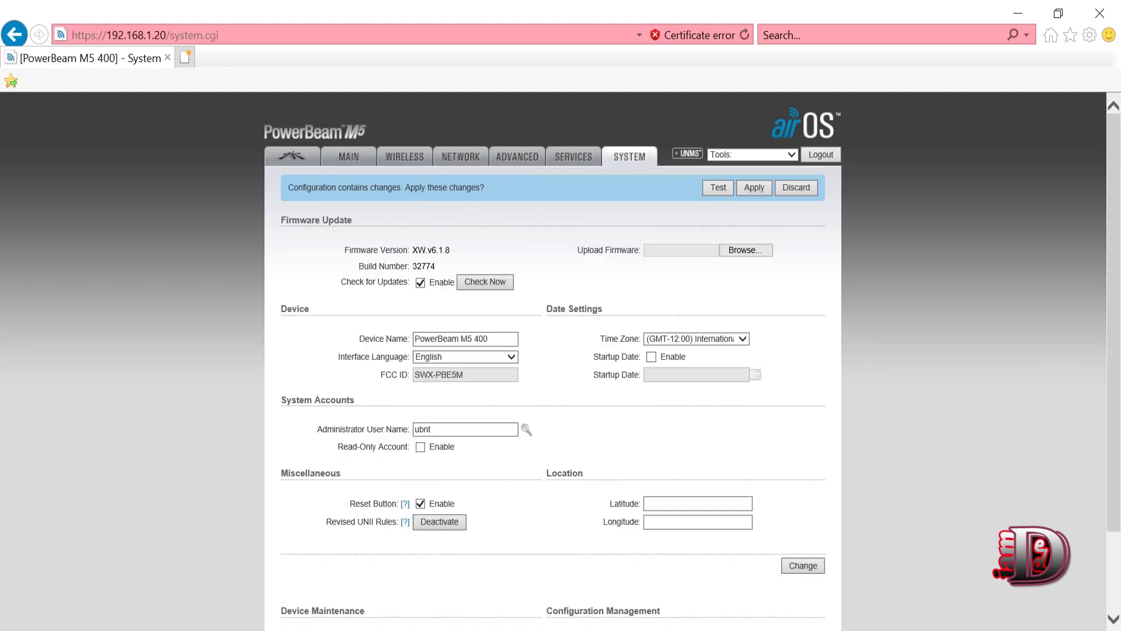
- Apply the pending station configuration changes and let the device restart
triple_click(431, 340)
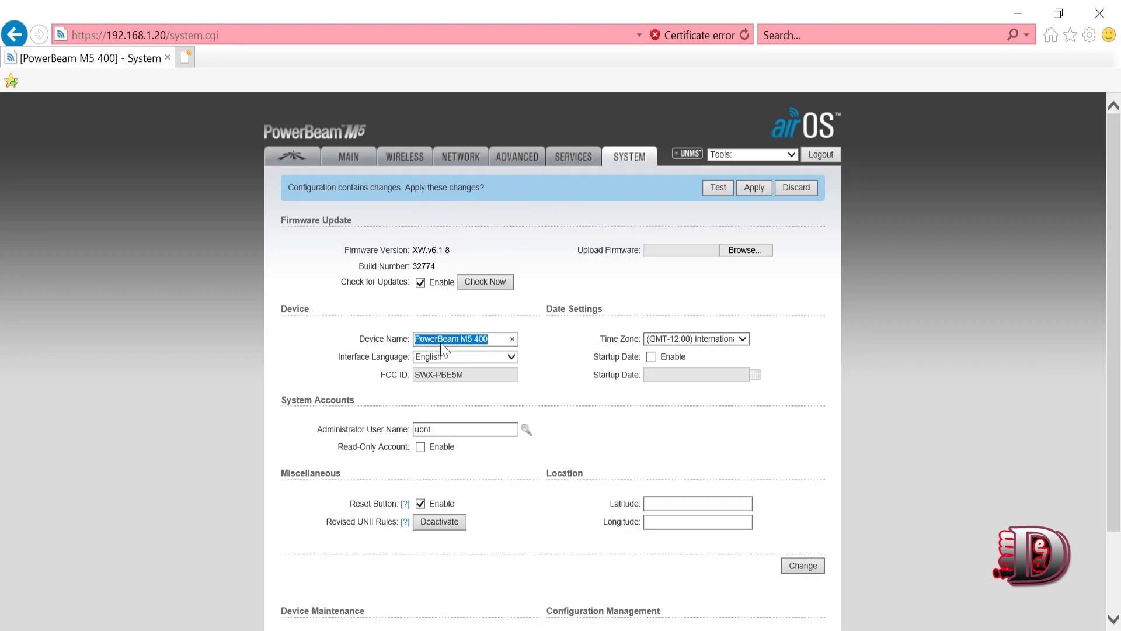
click(754, 187)
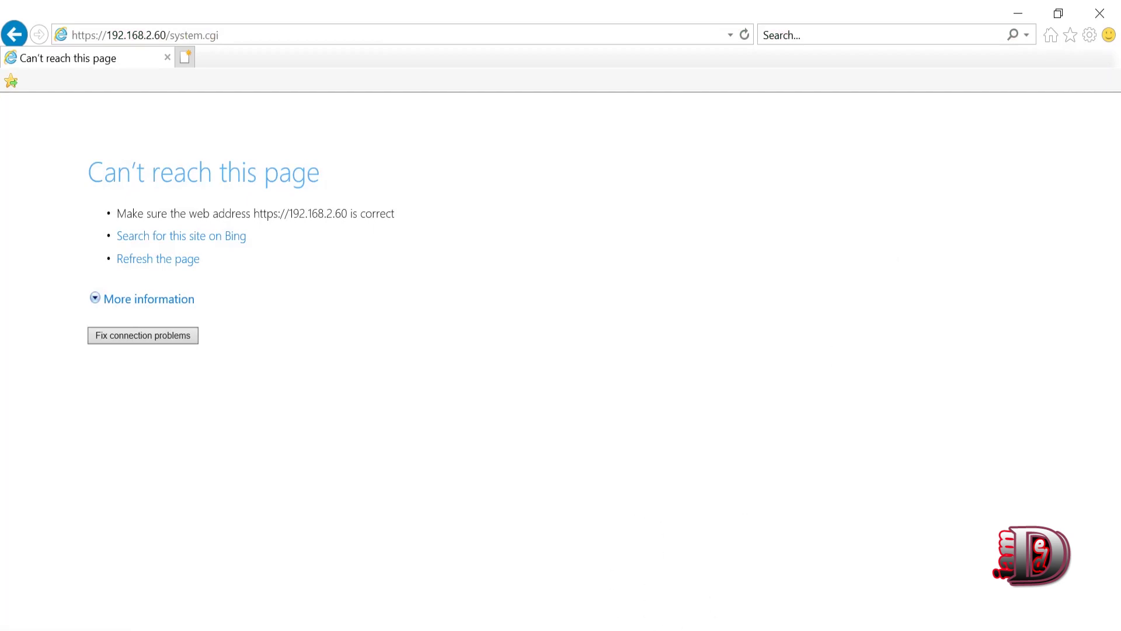
- Set the Ethernet adapter's IPv4 to obtain IP and DNS addresses automatically
key(alt+Tab)
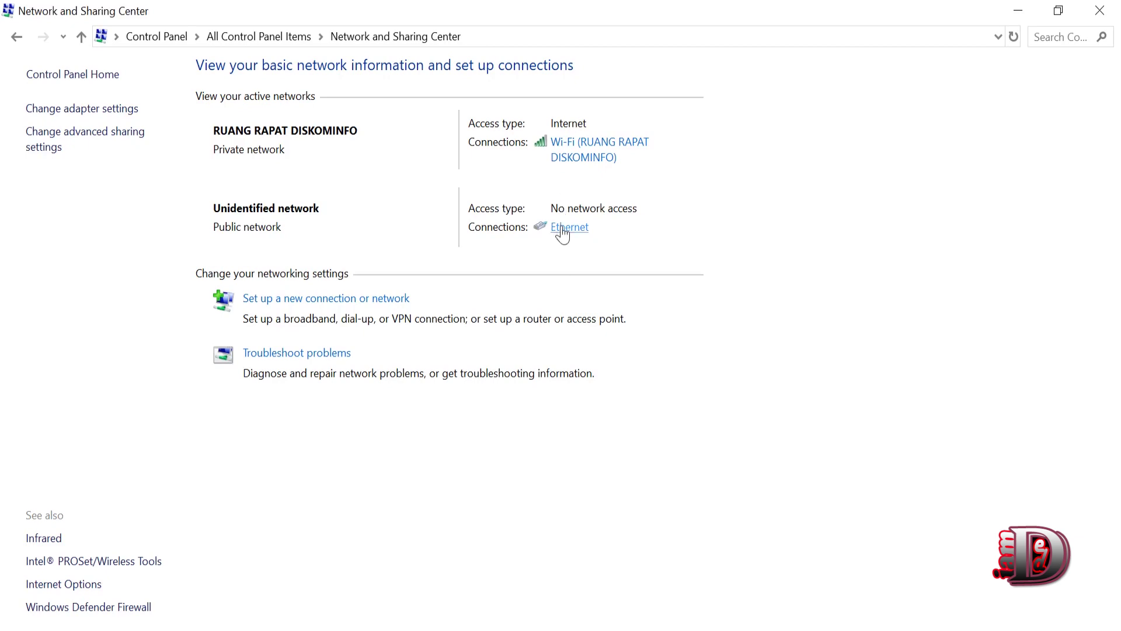
click(562, 228)
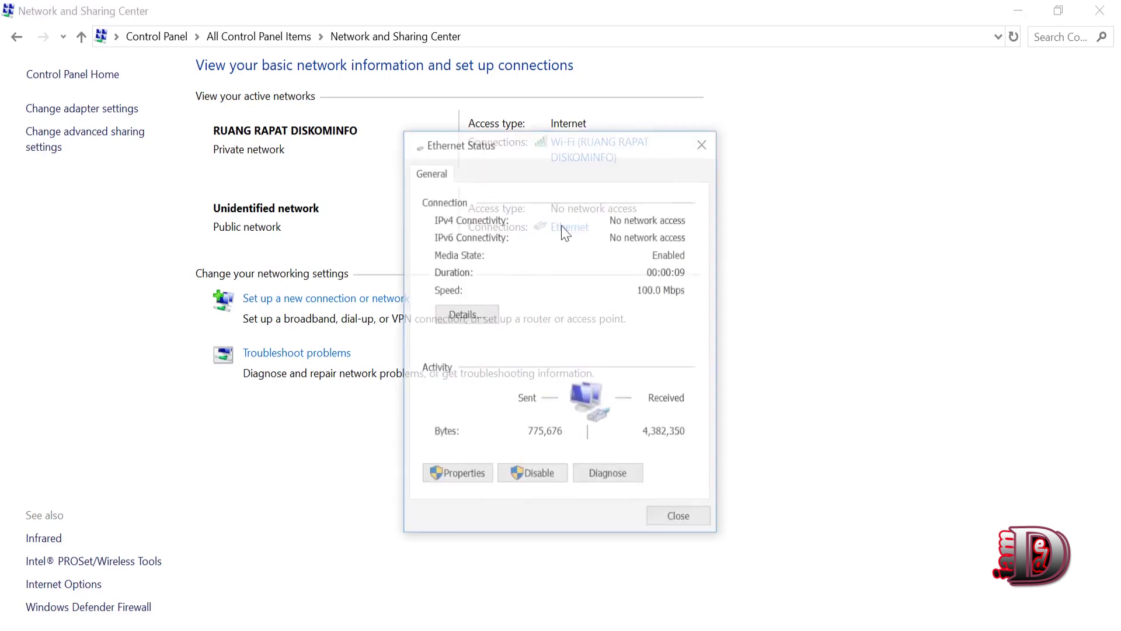
click(461, 474)
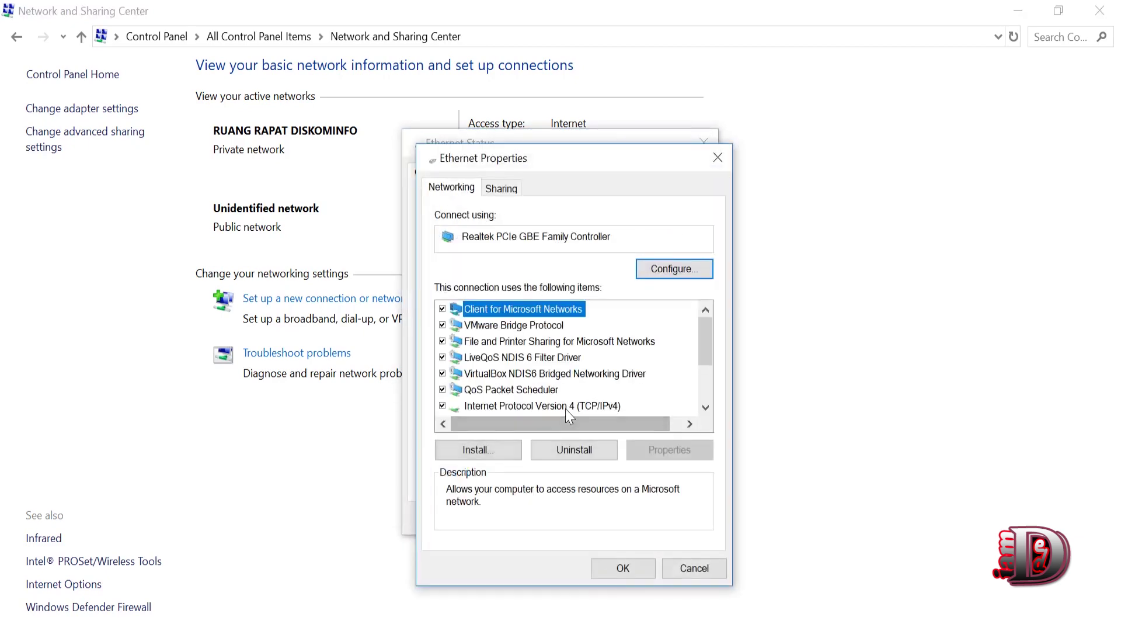
click(575, 405)
double_click(576, 405)
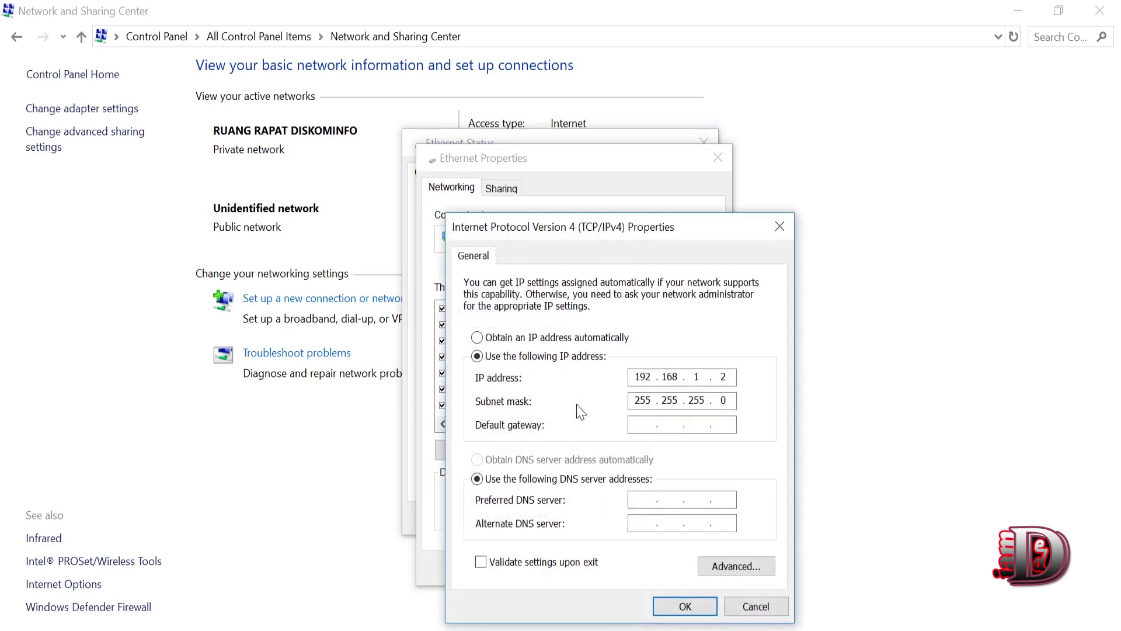
click(532, 338)
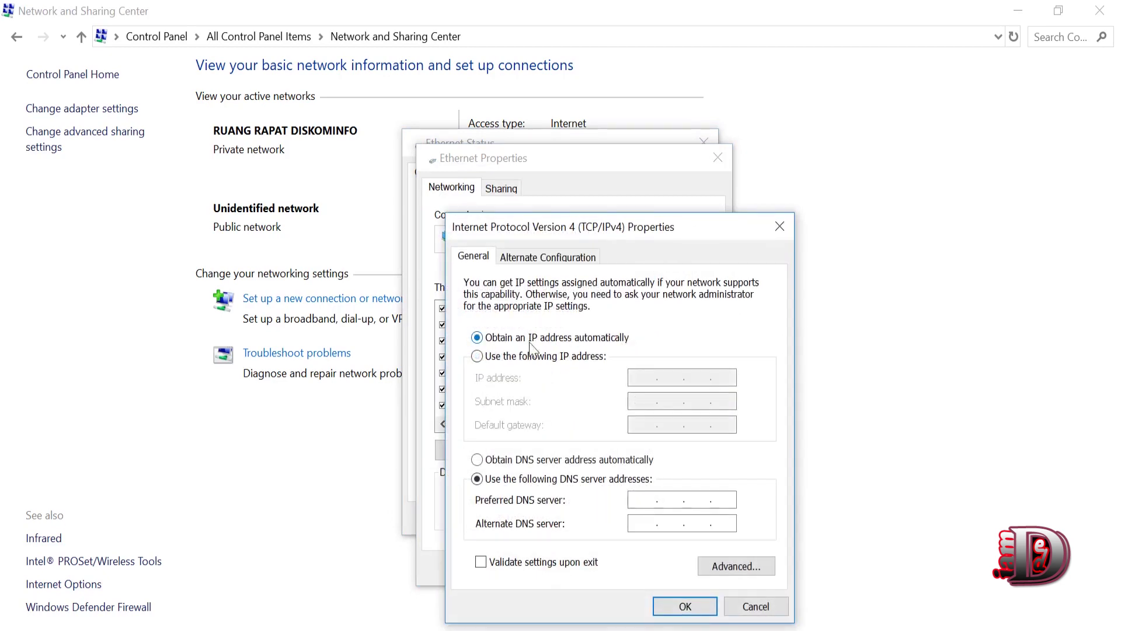
click(518, 459)
click(685, 607)
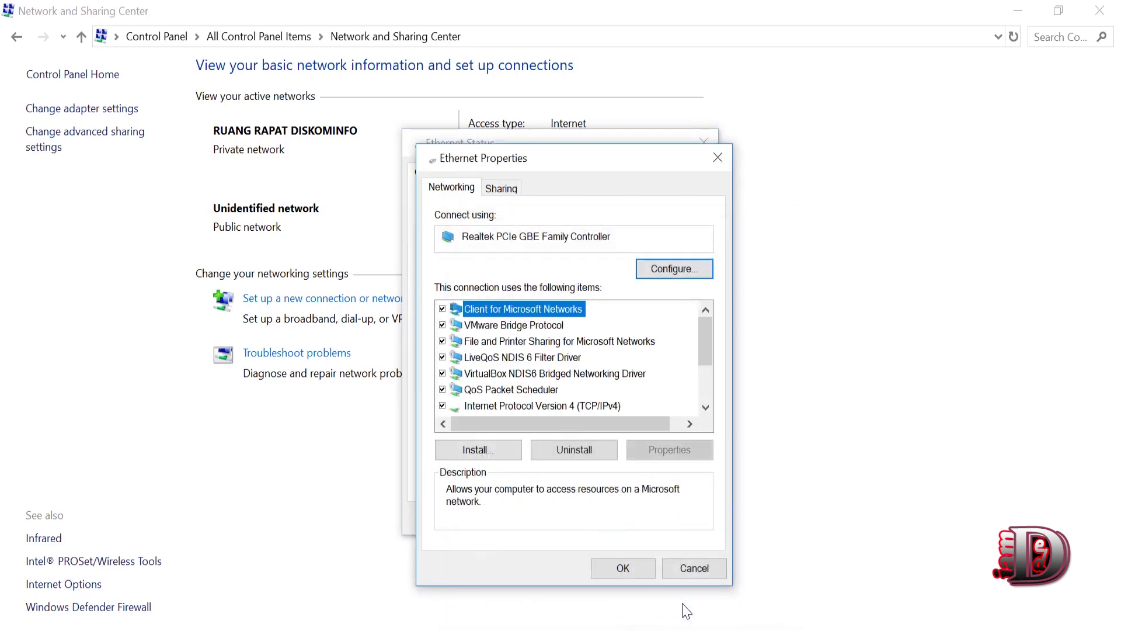
click(640, 569)
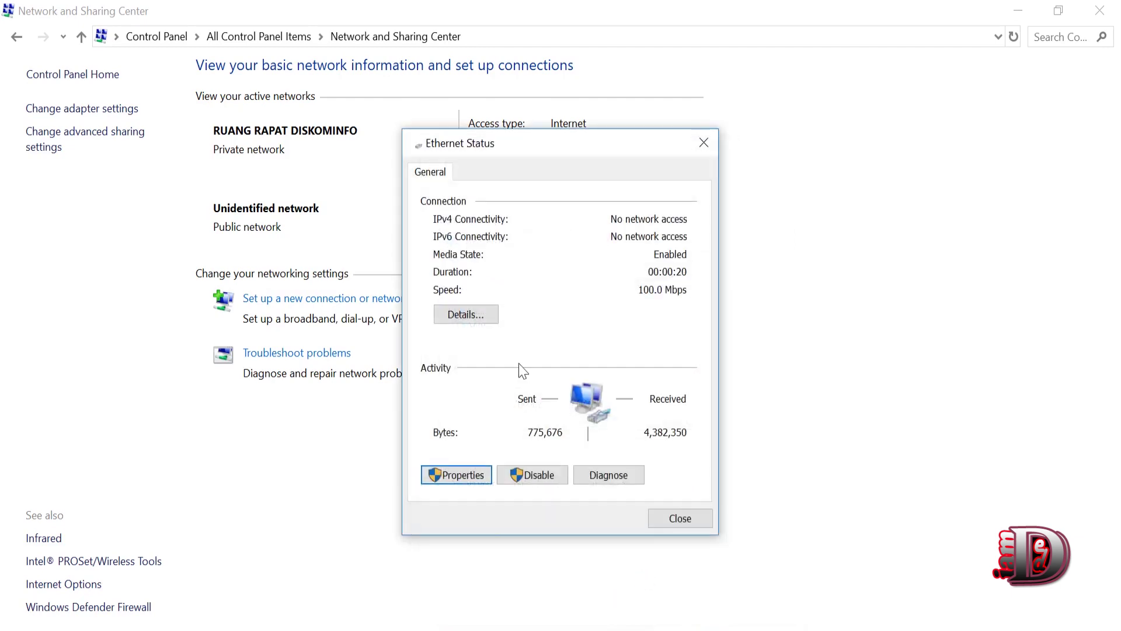
- Confirm in connection details that the PC got 10.10.1.145 from DHCP server 10.10.1.1
click(464, 314)
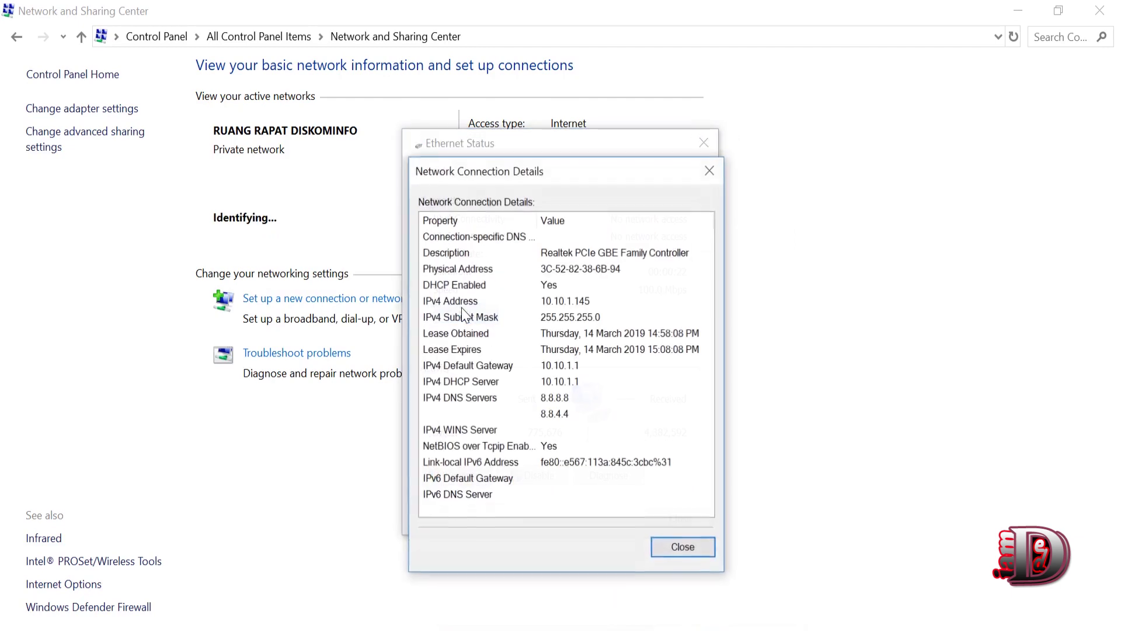
click(566, 302)
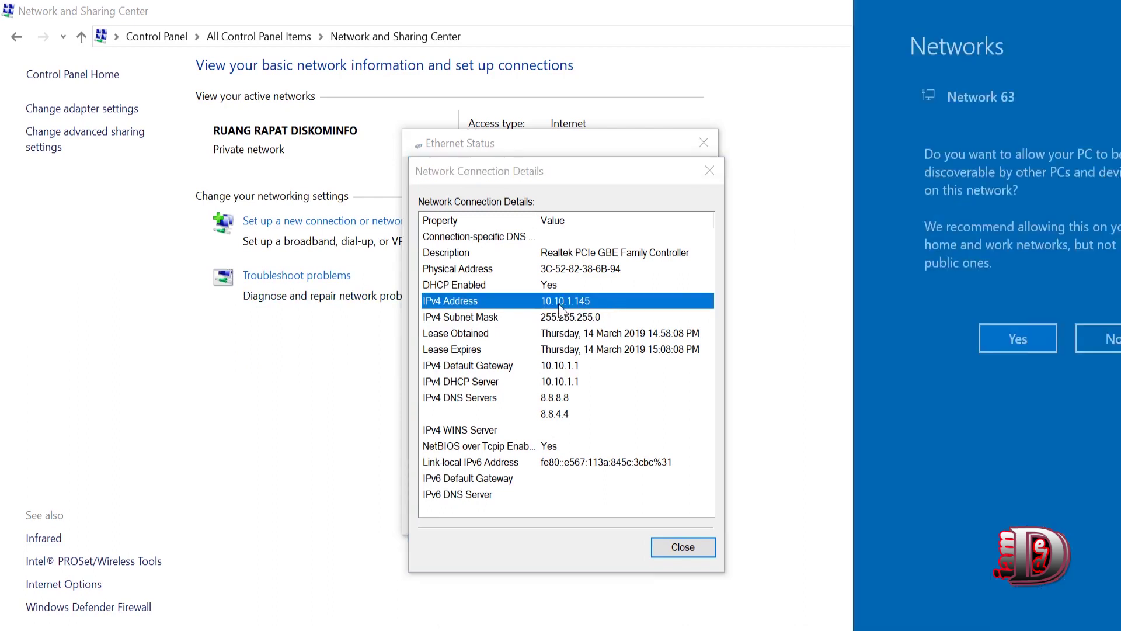
click(589, 304)
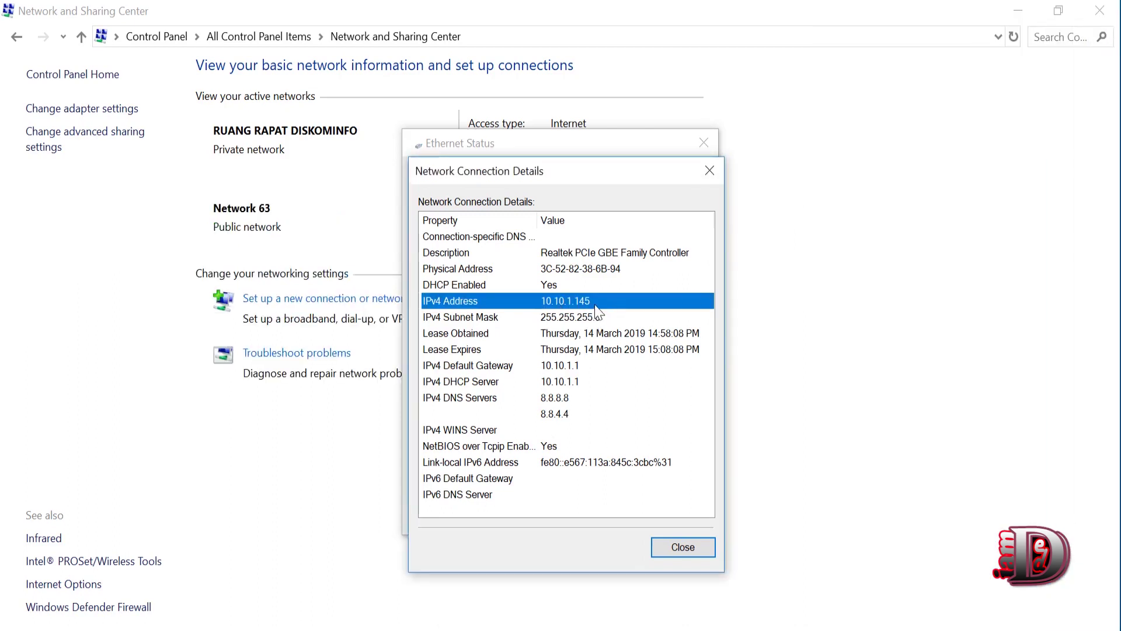
click(591, 366)
click(591, 382)
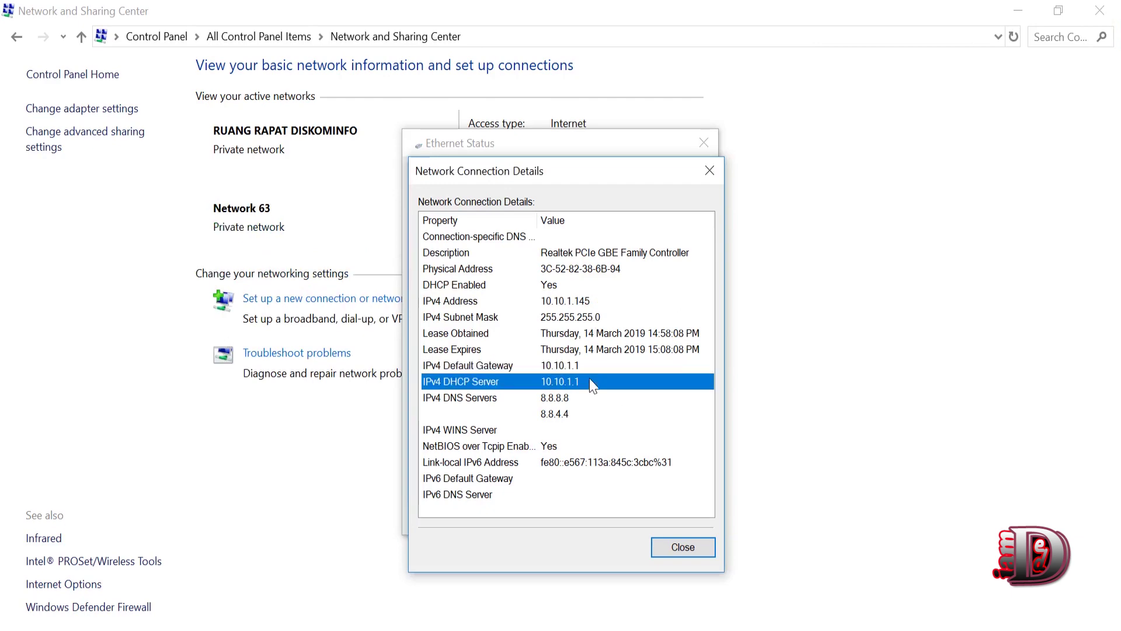
click(583, 303)
click(697, 550)
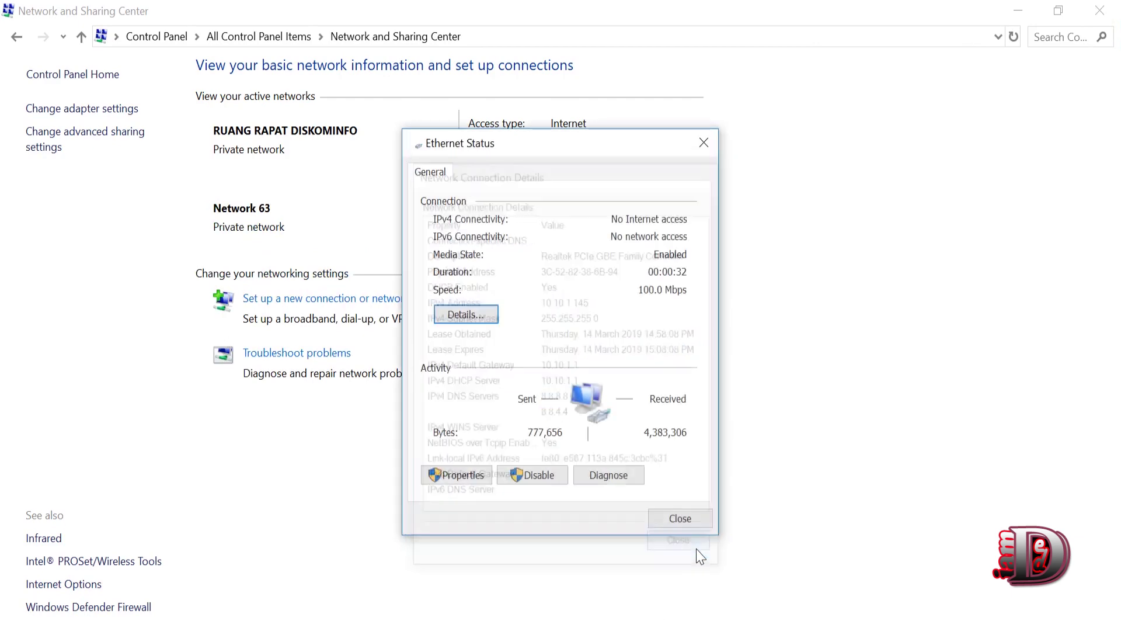
click(683, 520)
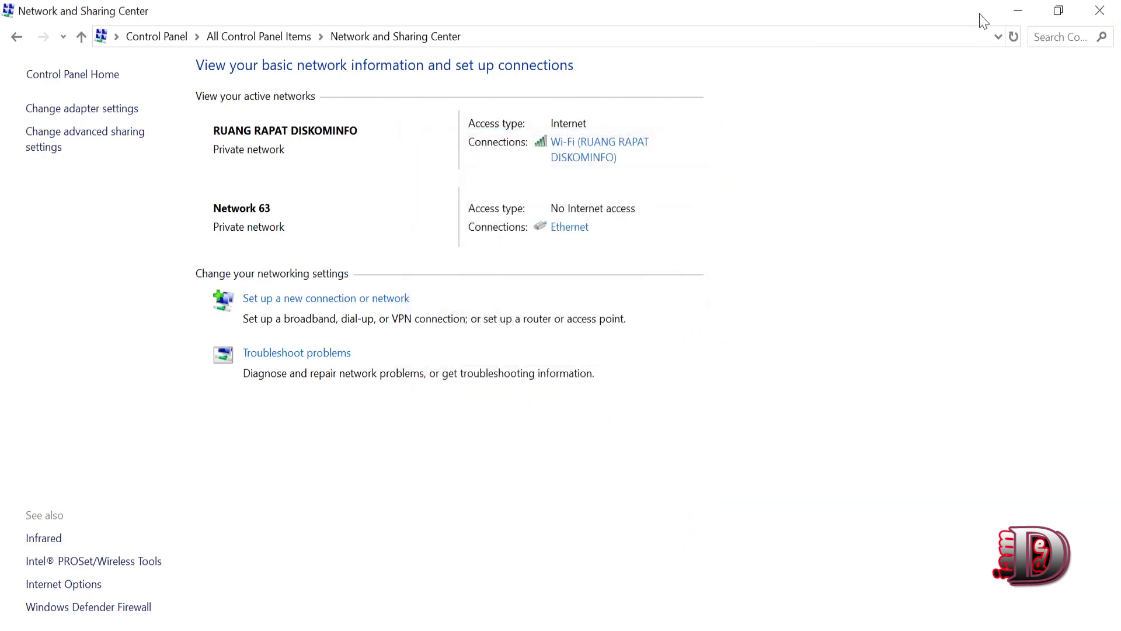
click(1017, 11)
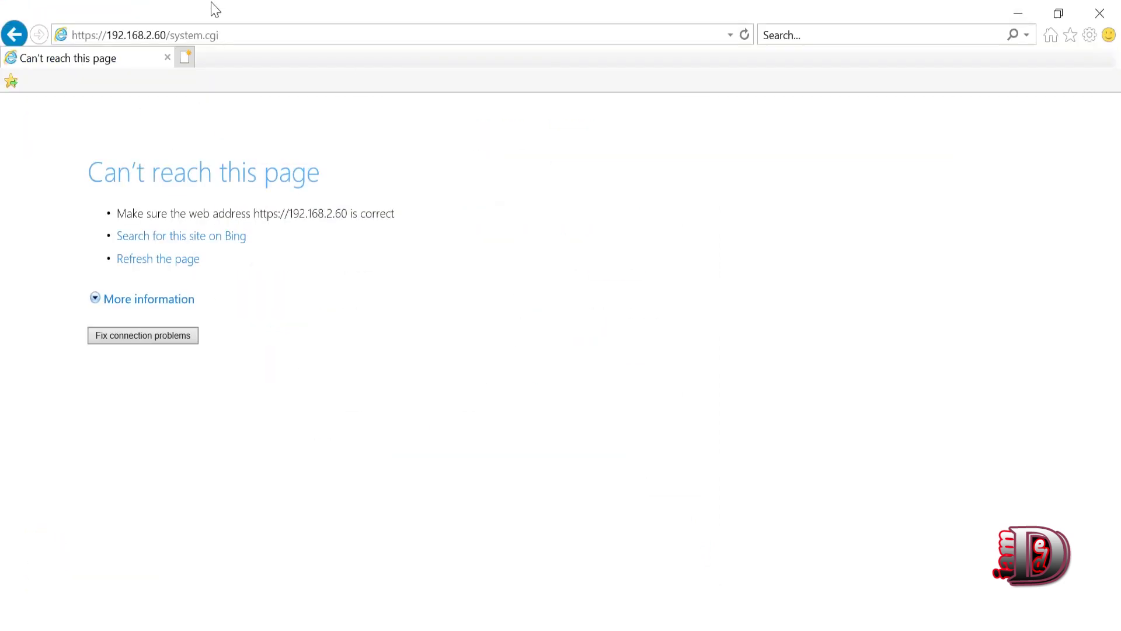
click(244, 36)
key(End)
key(Return)
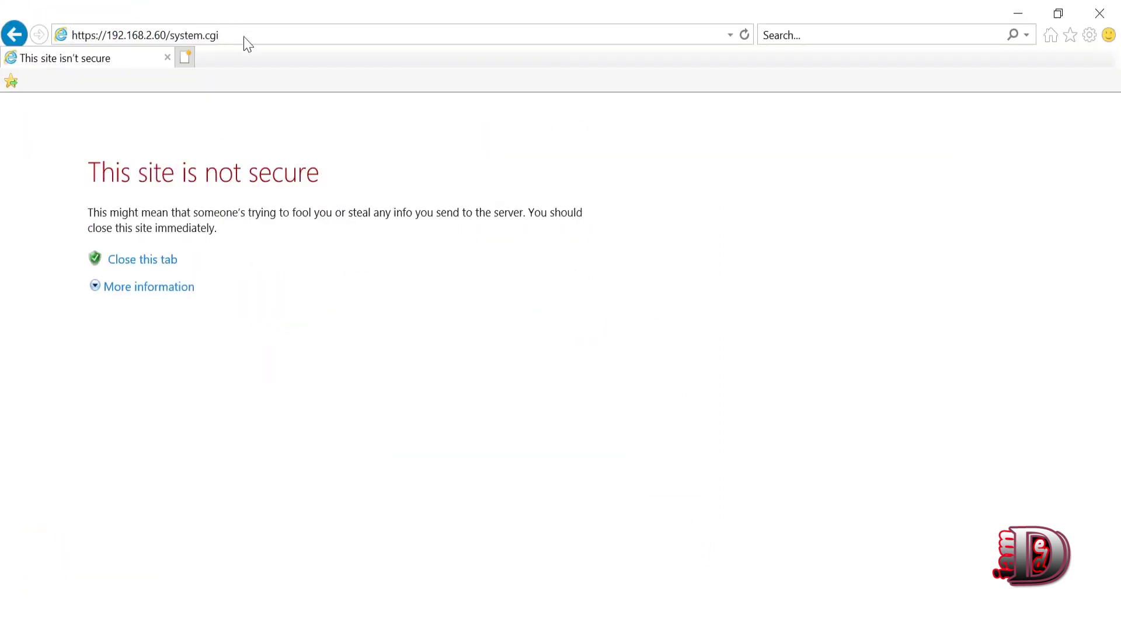
click(139, 42)
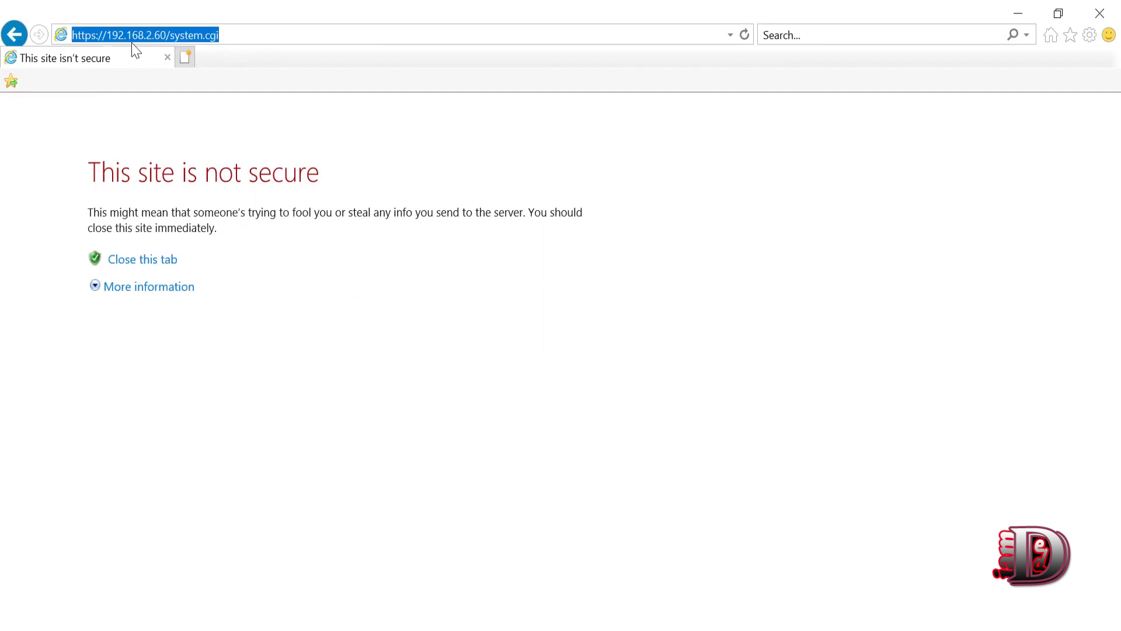
click(154, 35)
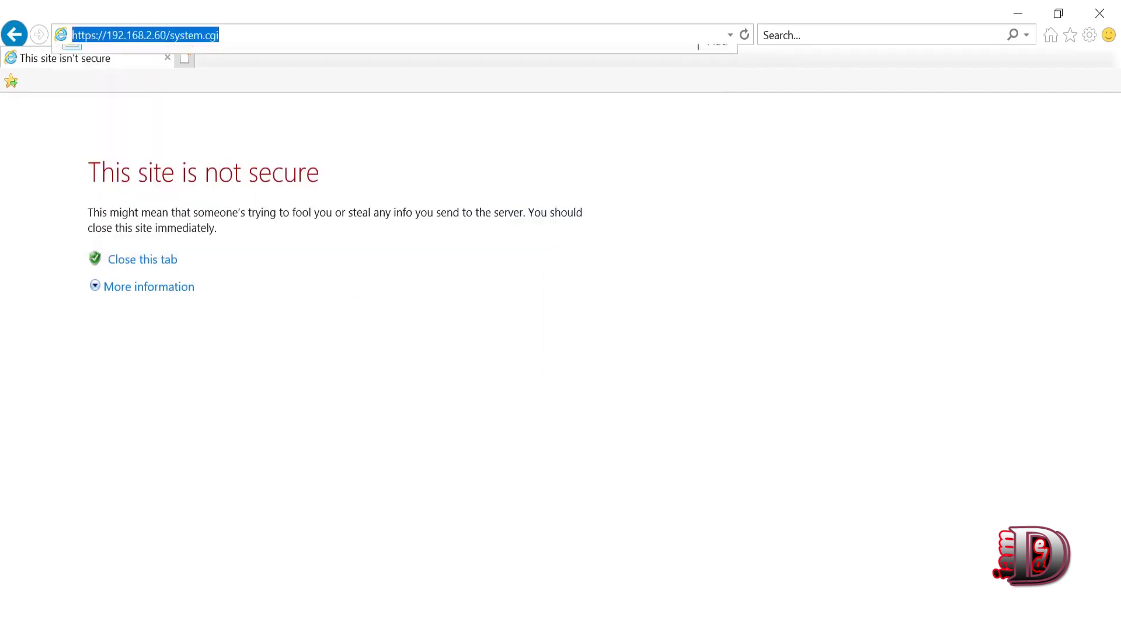
click(318, 336)
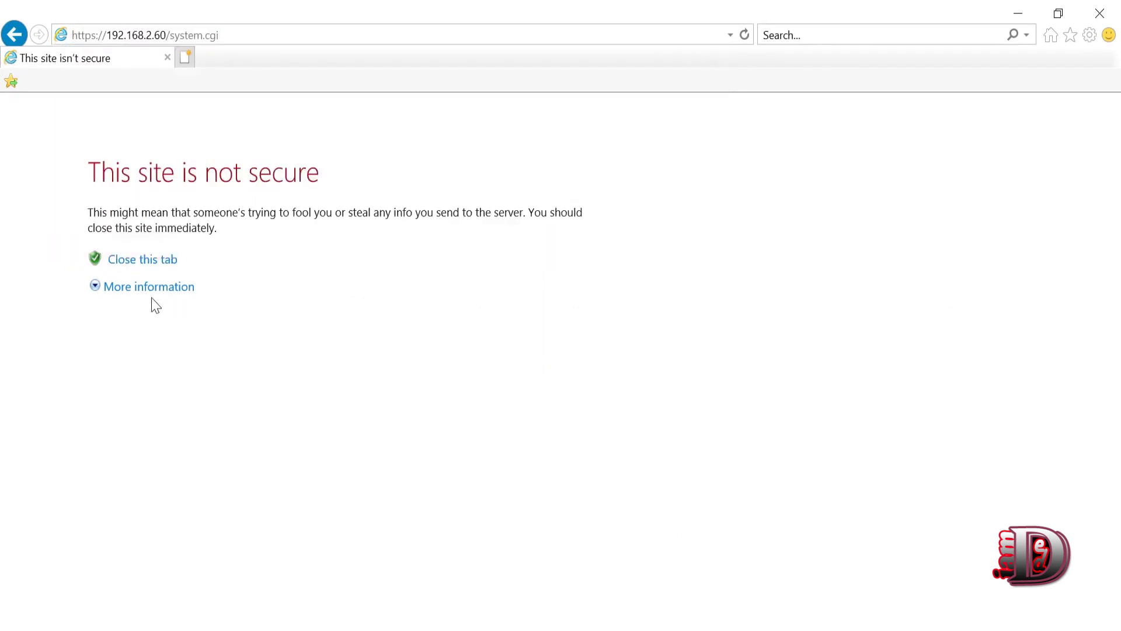
drag(310, 345, 68, 175)
click(222, 349)
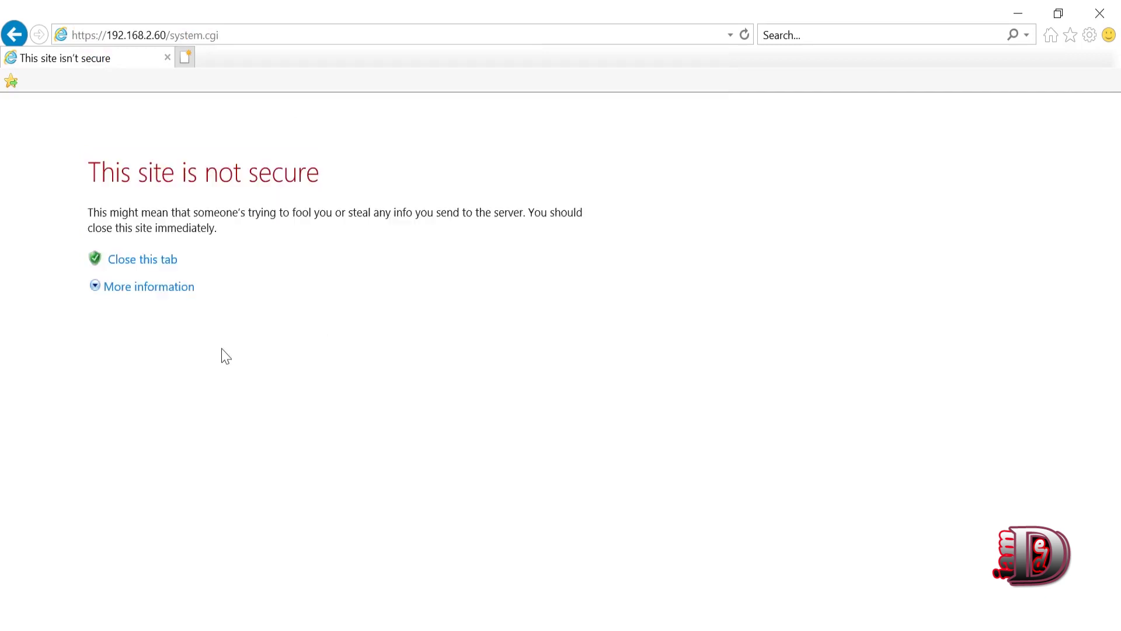
- Bypass the certificate warning and log in as ubnt with the device password
click(157, 289)
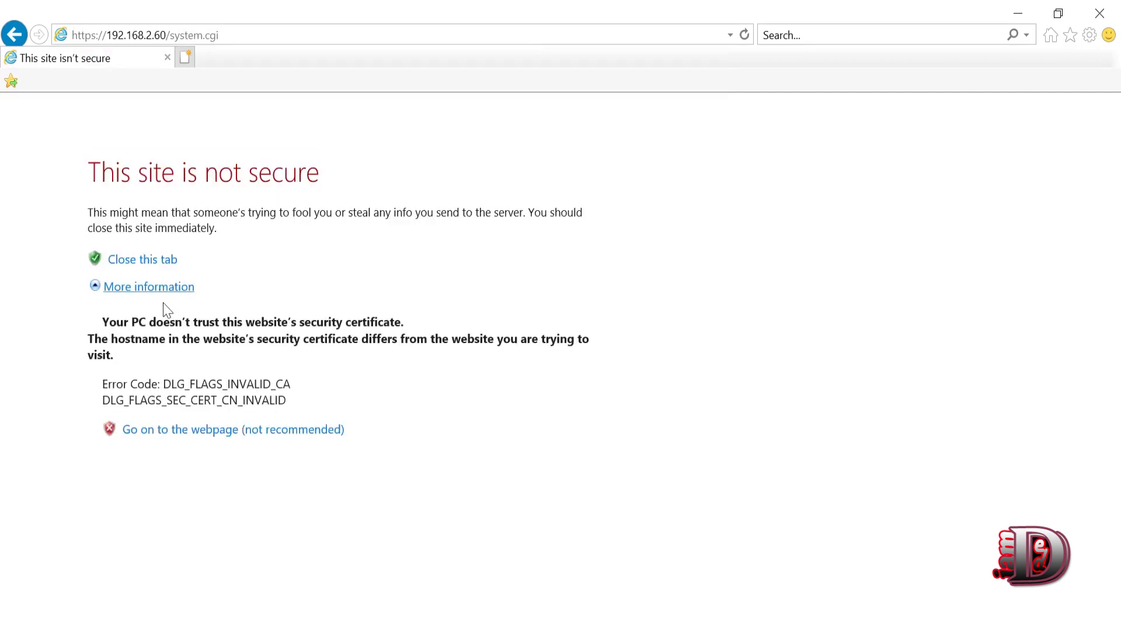
click(219, 440)
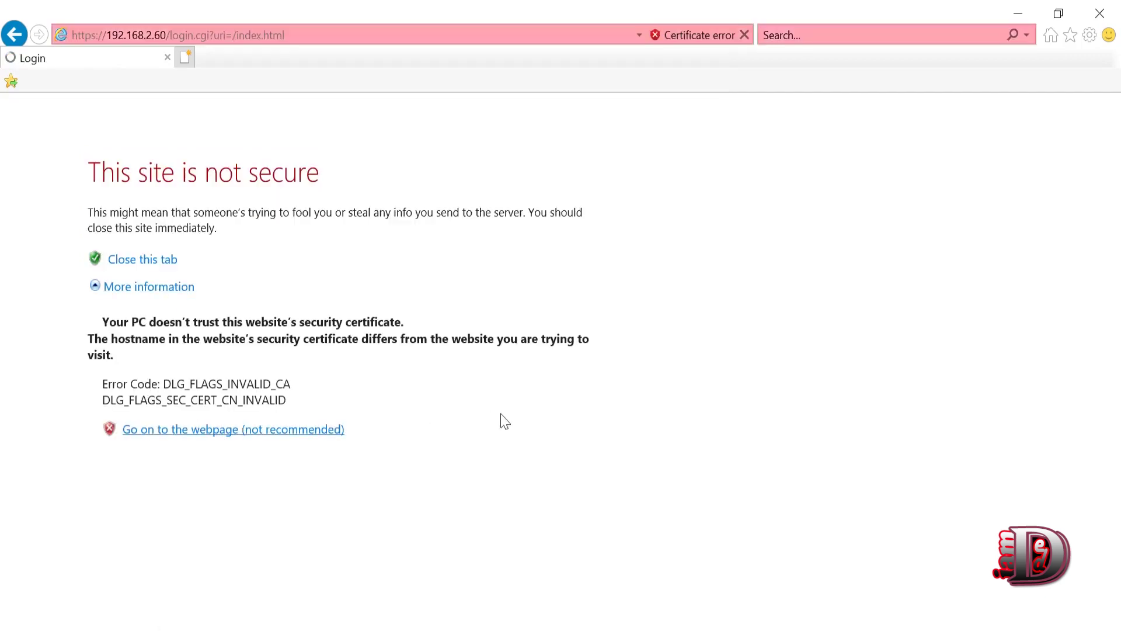
text(ubnt)
key(Tab)
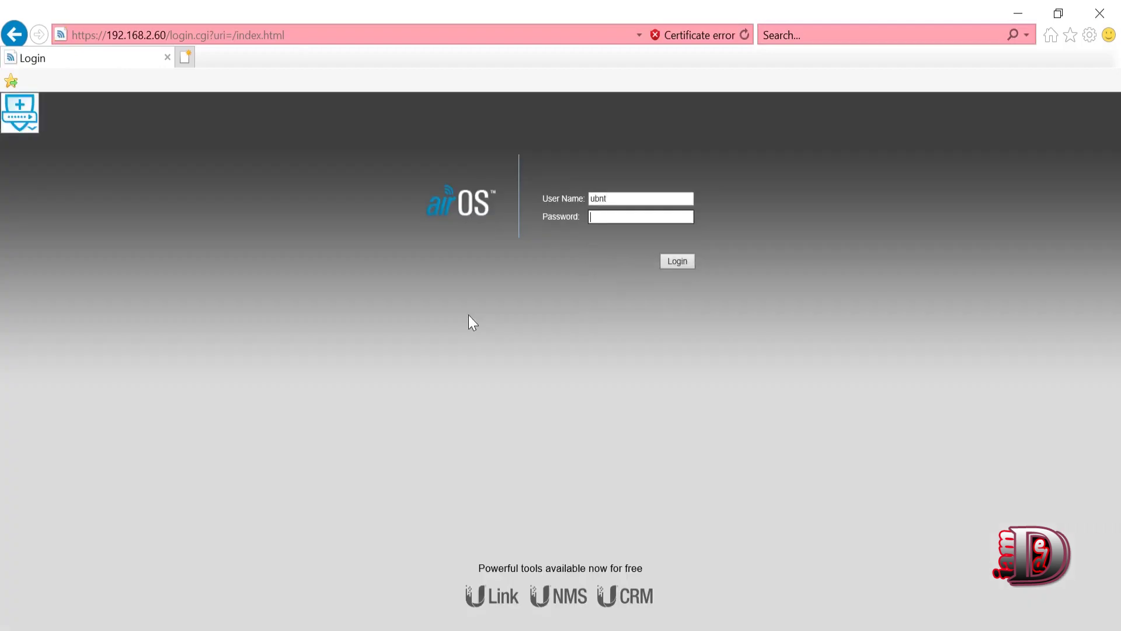
text(***********)
key(Return)
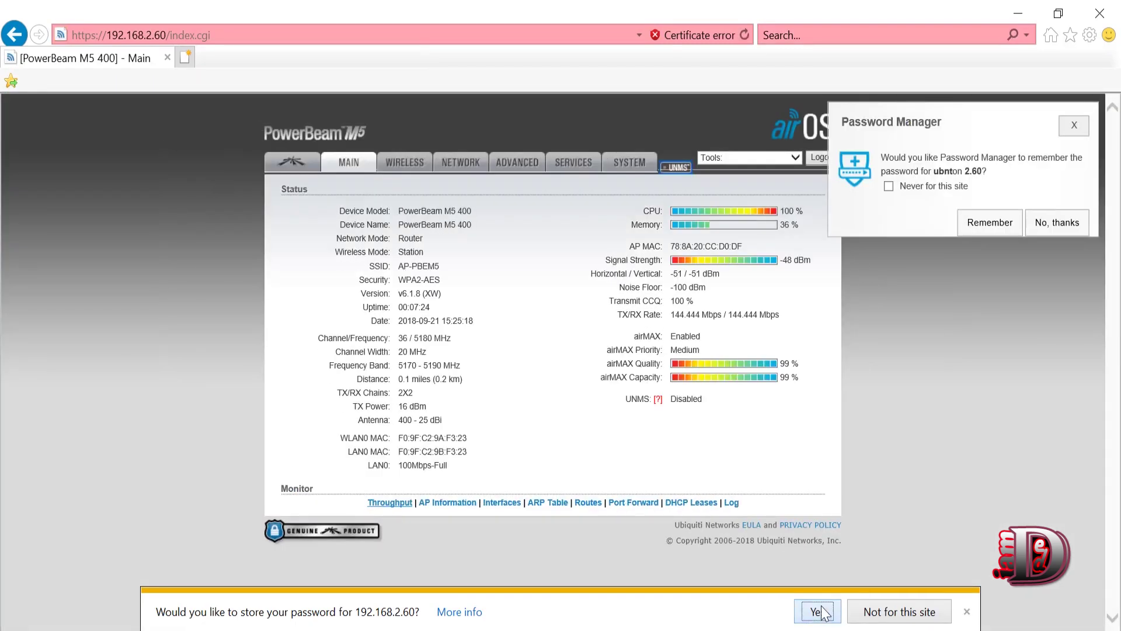
- Decline saving the password and verify Router mode, link to AP-PBEM5 at -49 dBm, 144.444 Mbps
click(1057, 228)
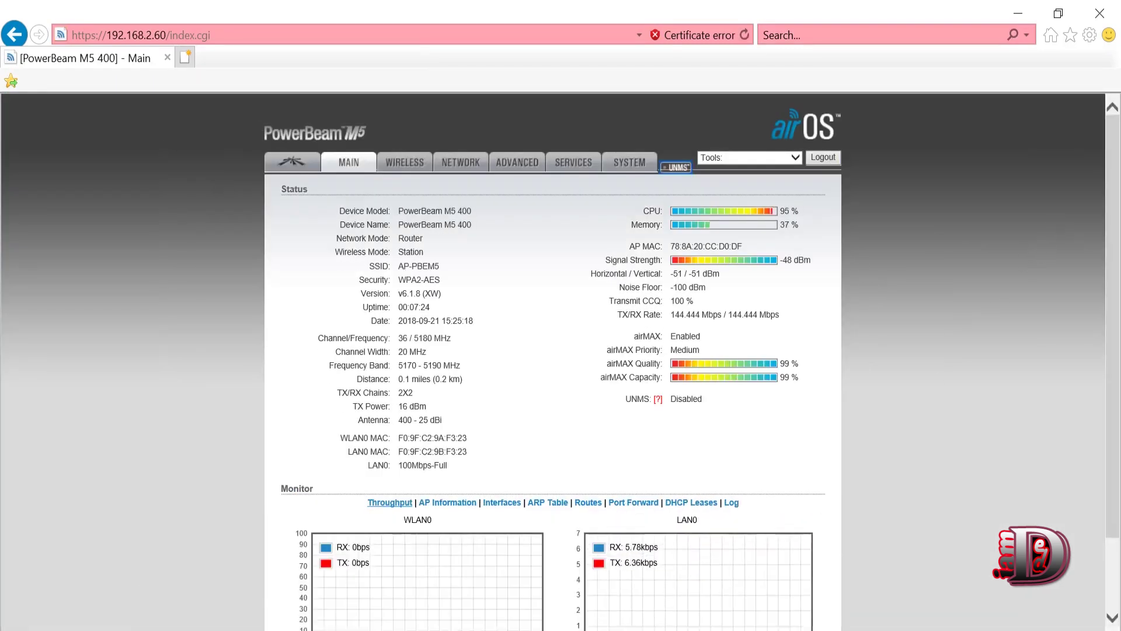
drag(779, 315, 660, 257)
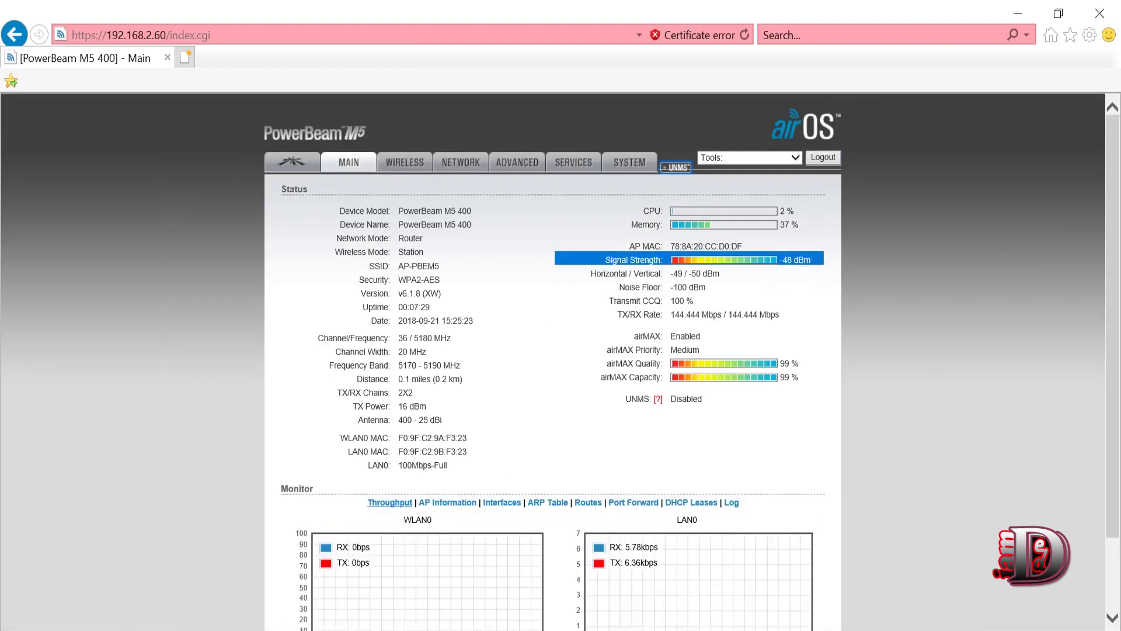
click(660, 257)
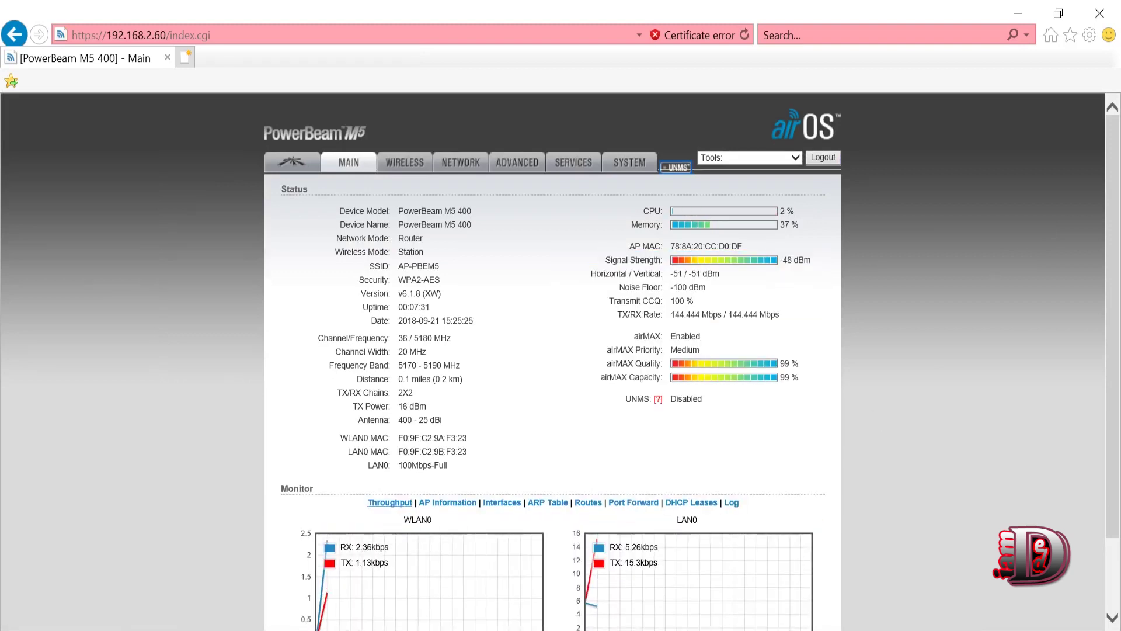
click(401, 158)
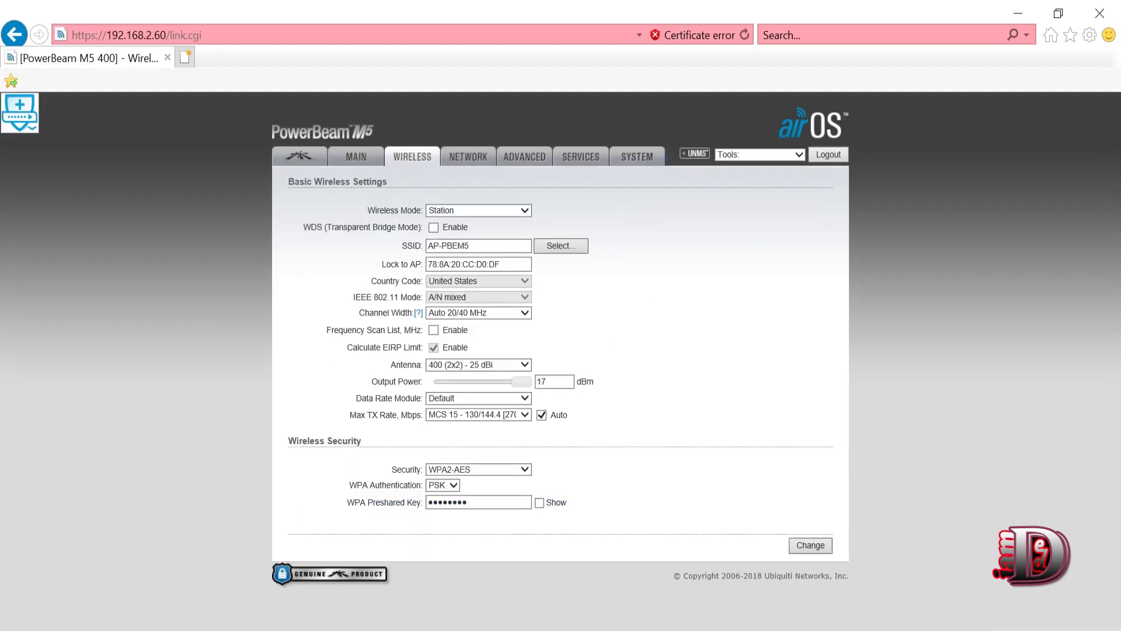
click(352, 165)
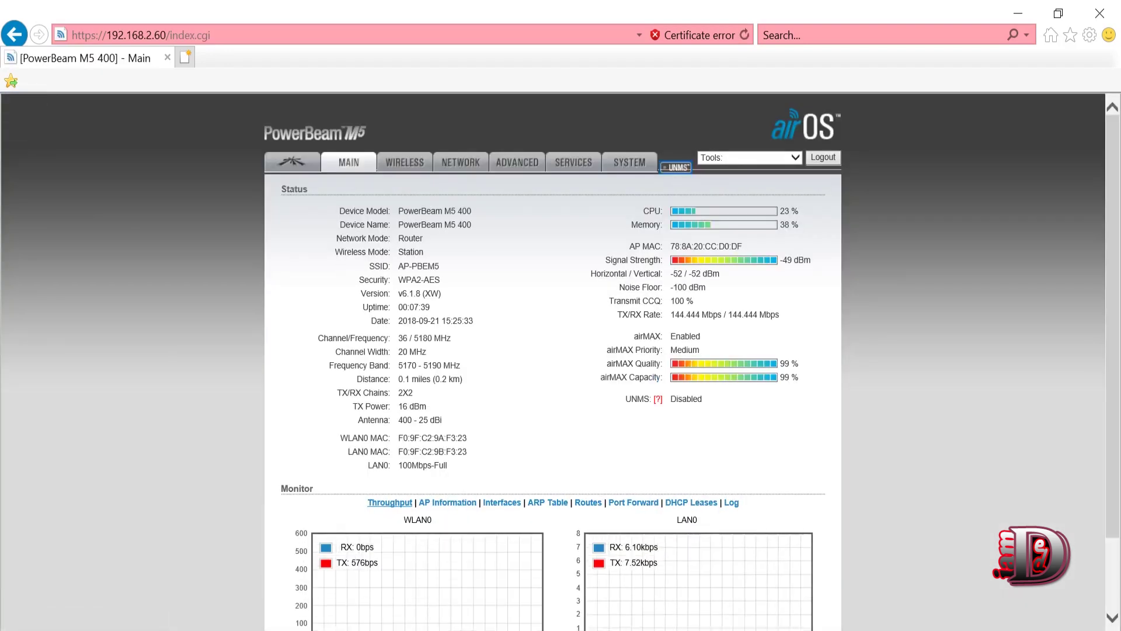
drag(368, 252, 391, 255)
click(390, 256)
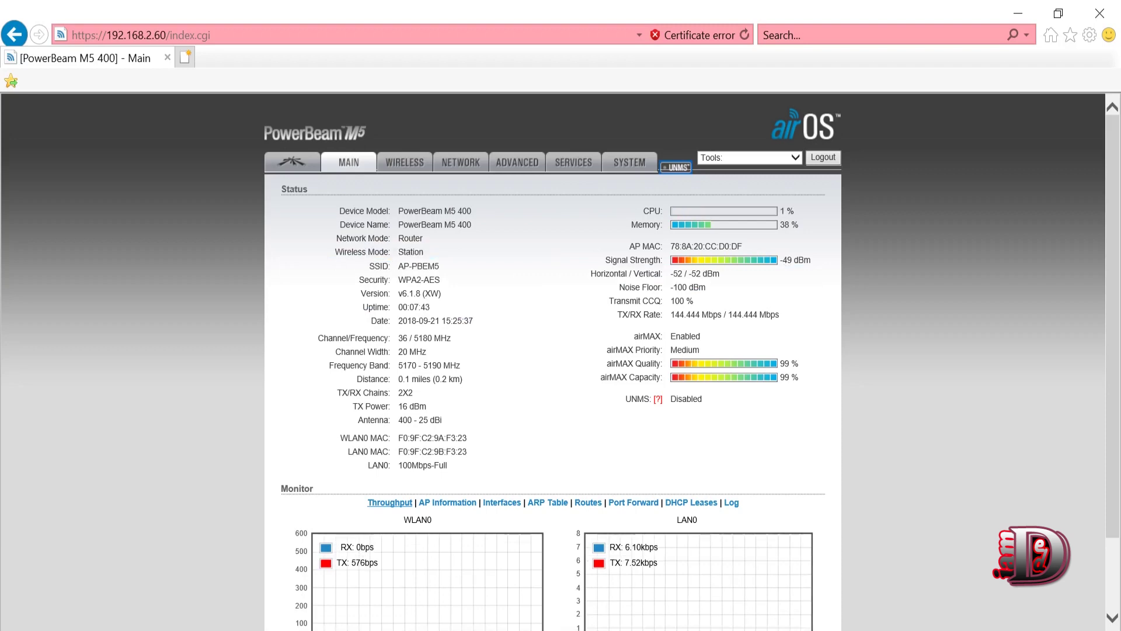